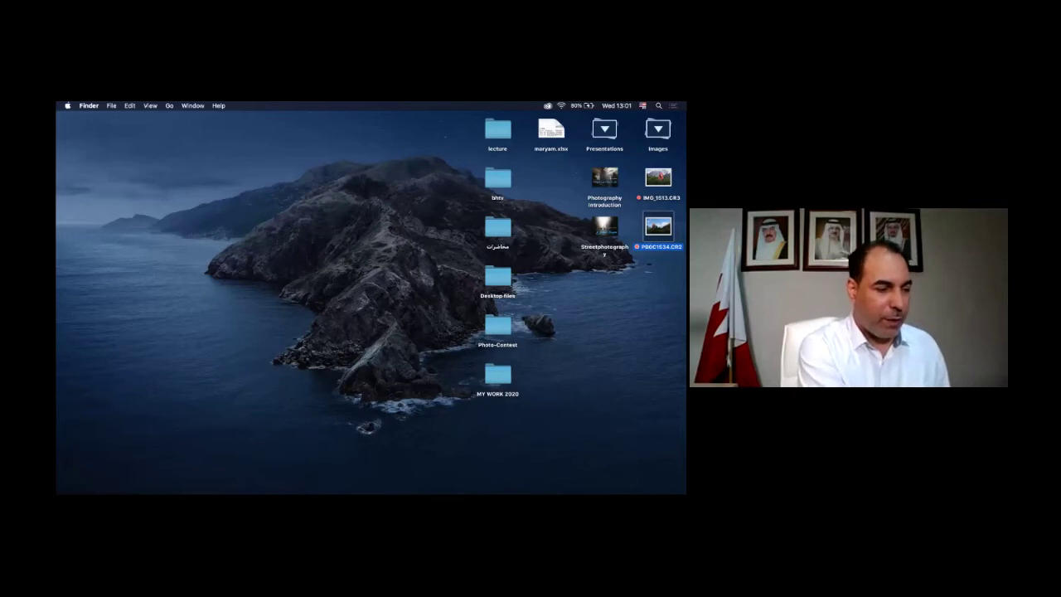
# - Open the raw photo PB0C1534.CR2 for editing in Camera Raw and lower its Highlights to -80
pyautogui.moveTo(658, 225); pyautogui.dragTo(255, 479)
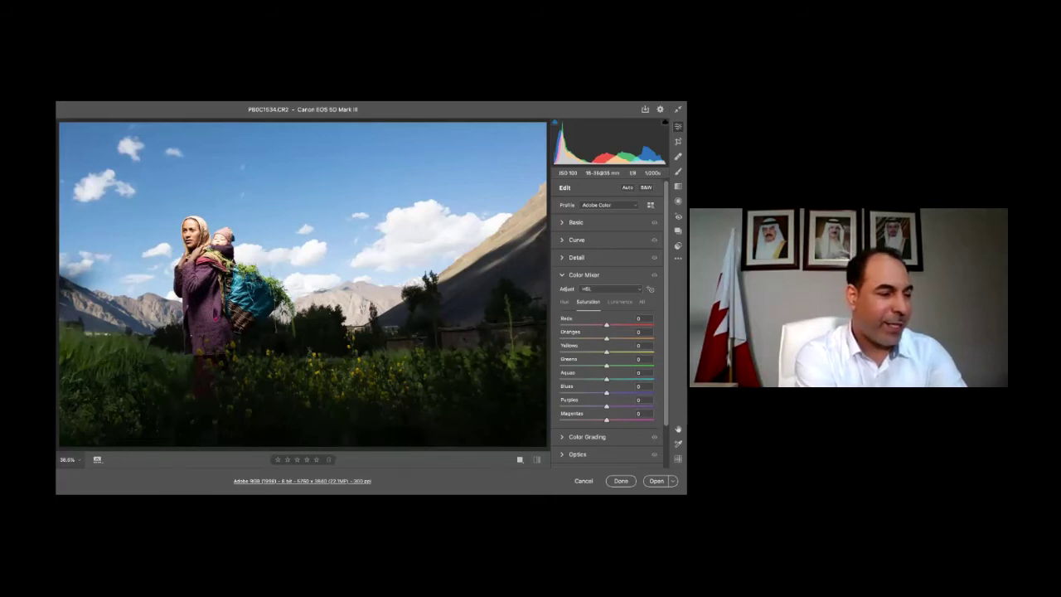
pyautogui.press('super+1')
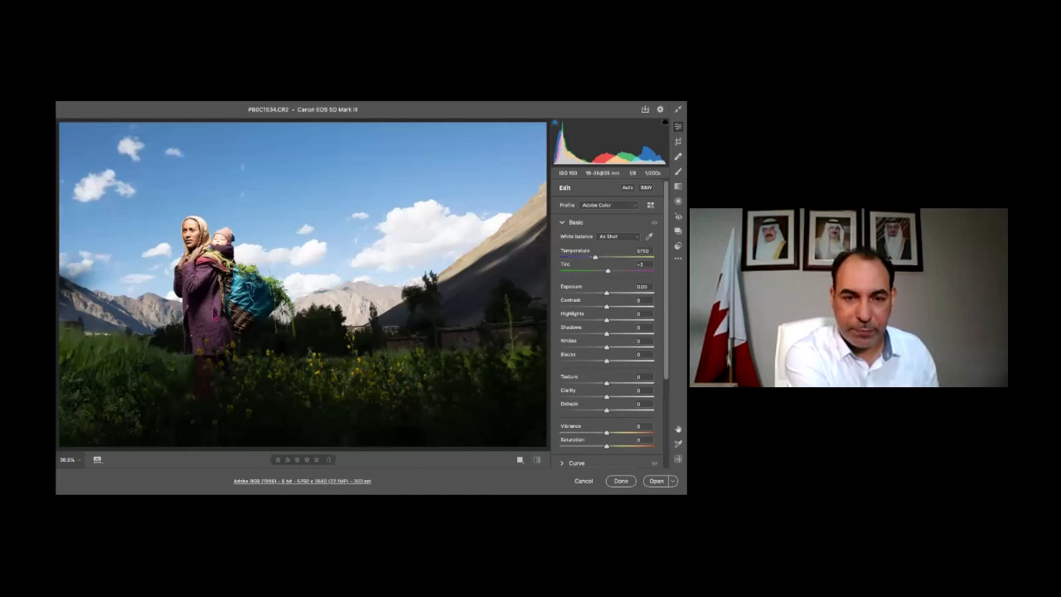
pyautogui.moveTo(607, 320); pyautogui.dragTo(606, 320)
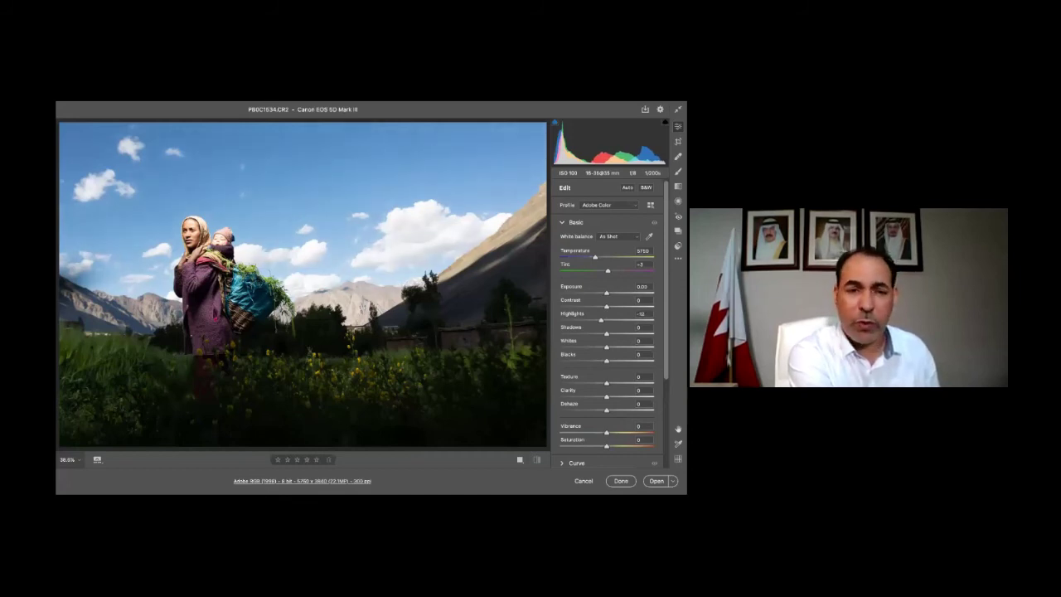
pyautogui.moveTo(599, 319); pyautogui.dragTo(568, 319)
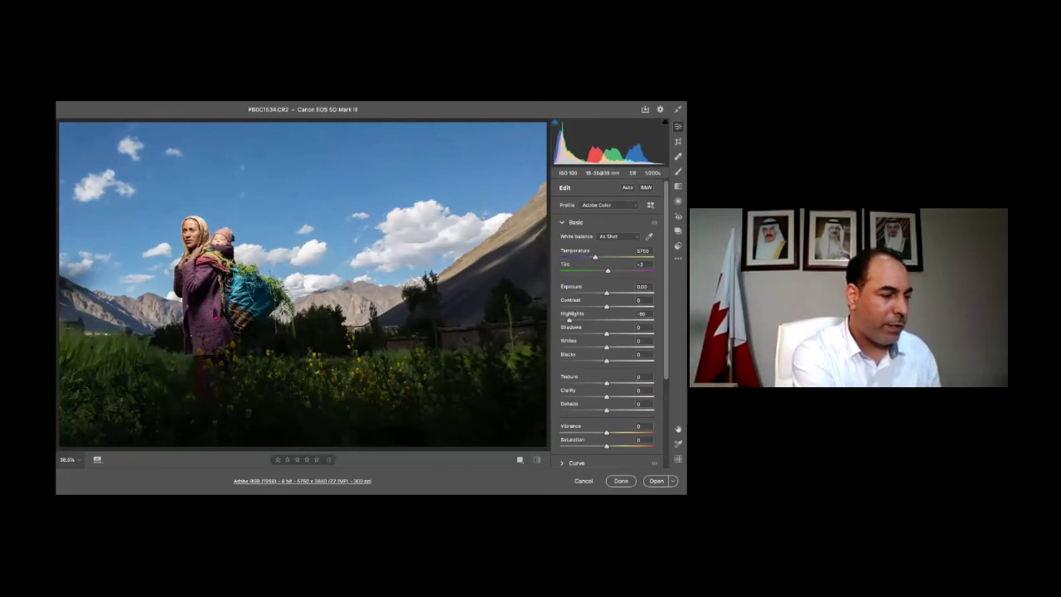
pyautogui.click(641, 314)
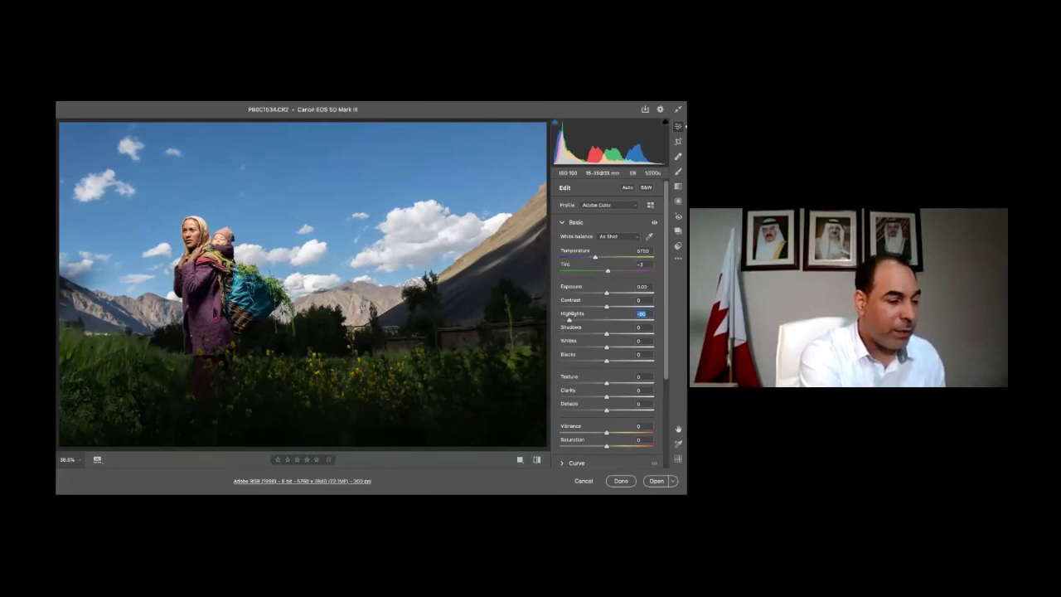
# - Raise Shadows to +25 and set Whites to +17, checking the clipping preview while adjusting Whites
pyautogui.moveTo(607, 334)
pyautogui.mouseDown()
pyautogui.moveTo(654, 333)
pyautogui.moveTo(617, 333)
pyautogui.mouseUp()
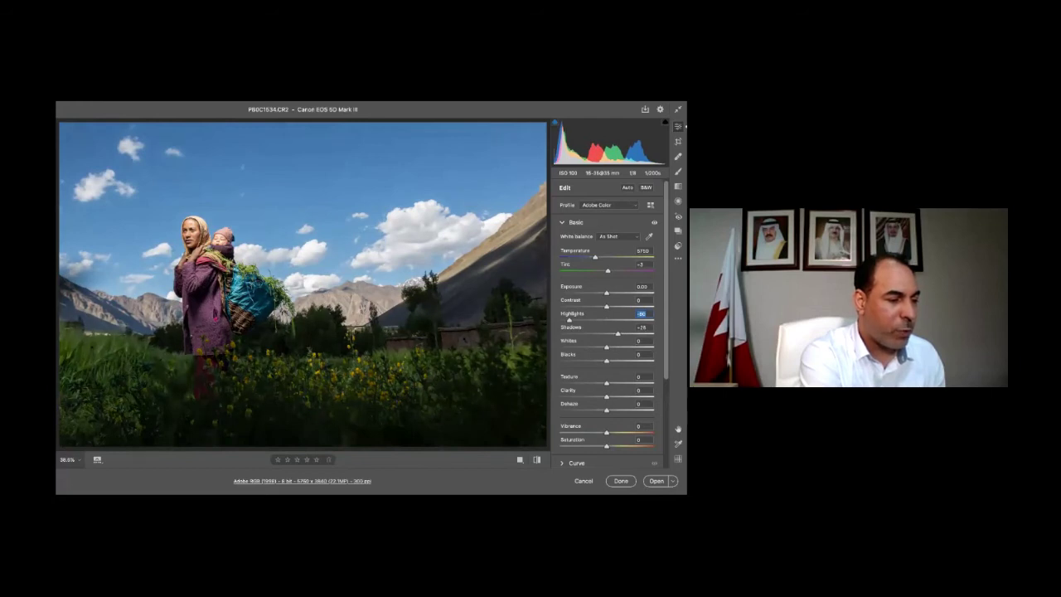
pyautogui.press('Tab')
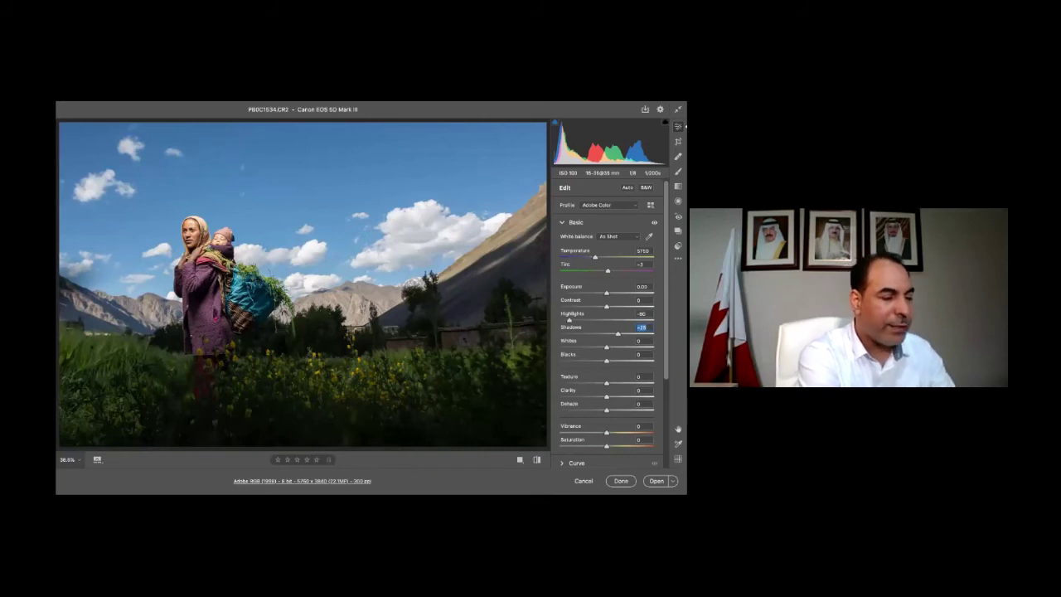
pyautogui.press('alt')
pyautogui.moveTo(608, 346); pyautogui.dragTo(614, 346)
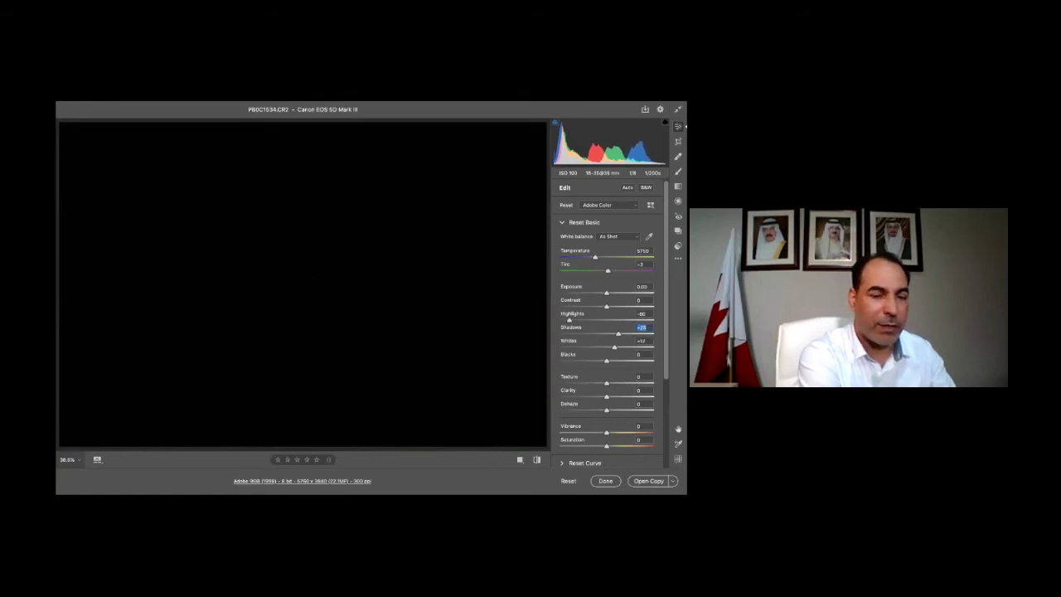
pyautogui.moveTo(615, 346); pyautogui.dragTo(615, 346)
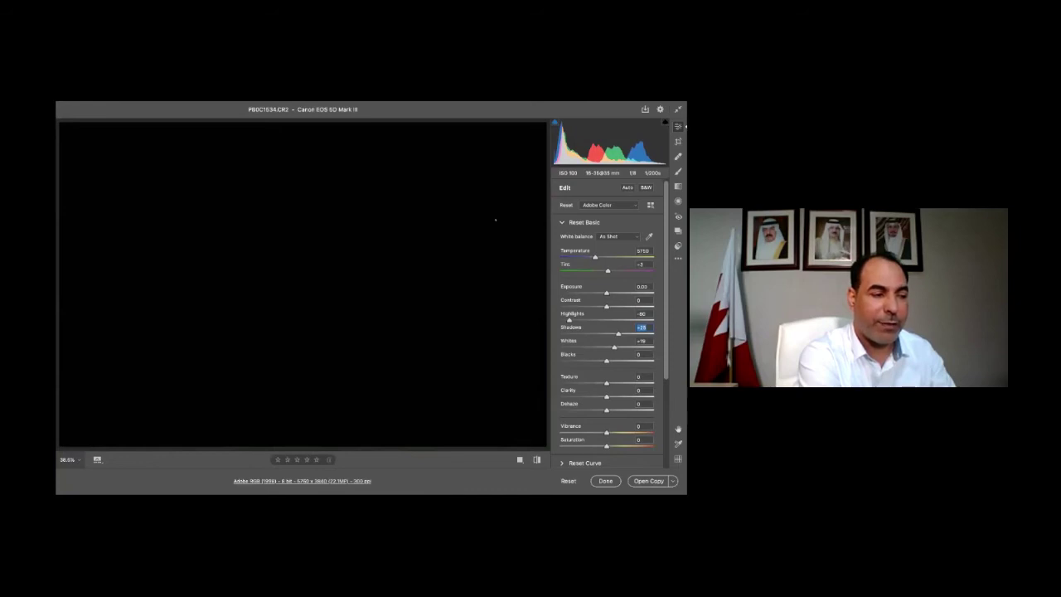
pyautogui.moveTo(614, 346); pyautogui.dragTo(614, 347)
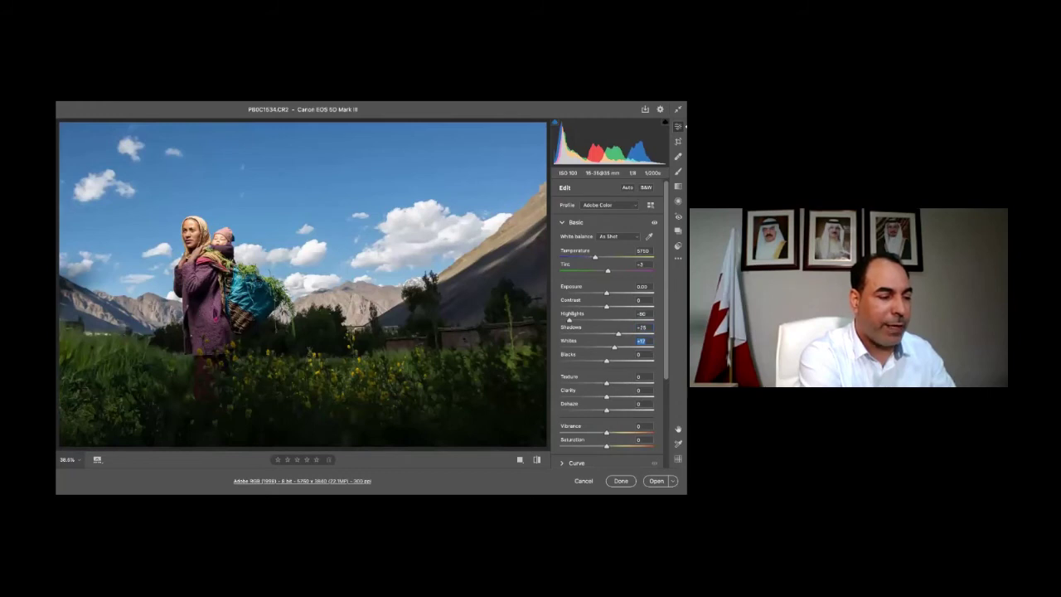
# - Check the shadow clipping preview for Blacks and return Blacks to 0
pyautogui.moveTo(607, 360); pyautogui.dragTo(607, 360)
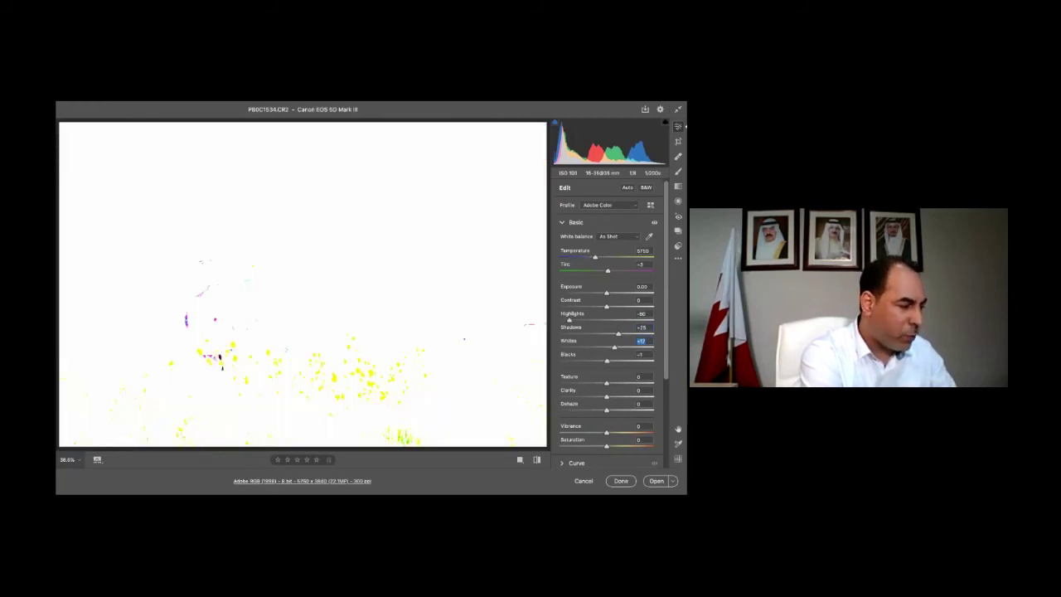
pyautogui.moveTo(607, 360); pyautogui.dragTo(606, 361)
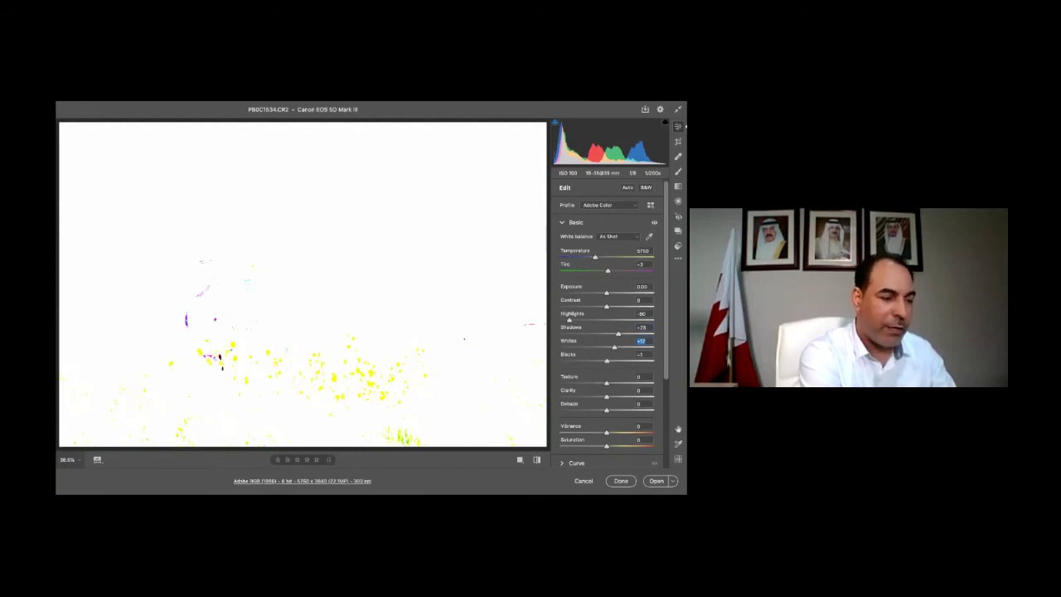
pyautogui.press('Tab')
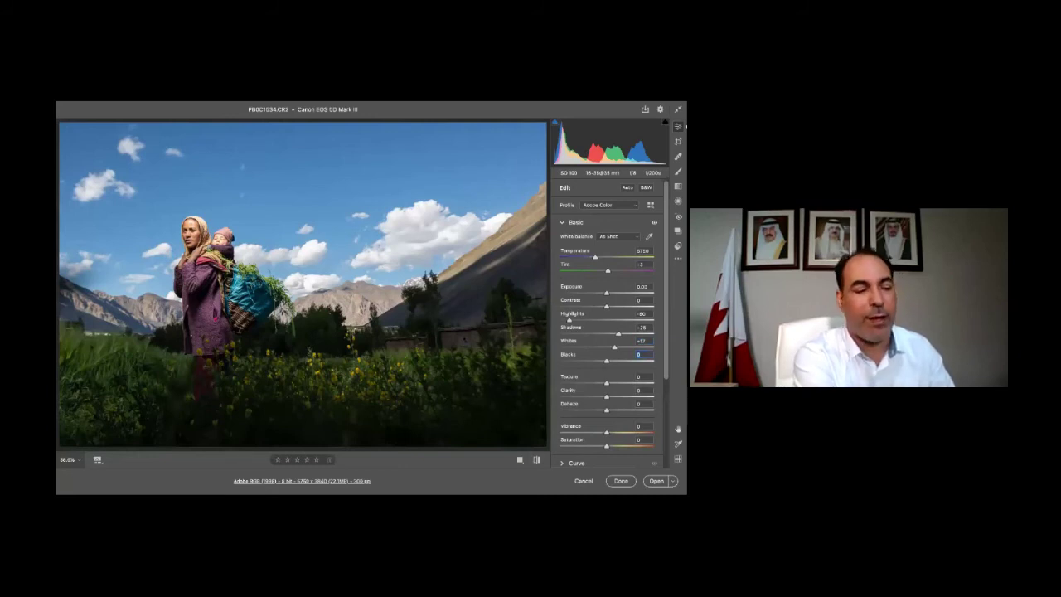
# - Set Dehaze to +10 for the whole photo
pyautogui.moveTo(607, 410); pyautogui.dragTo(611, 410)
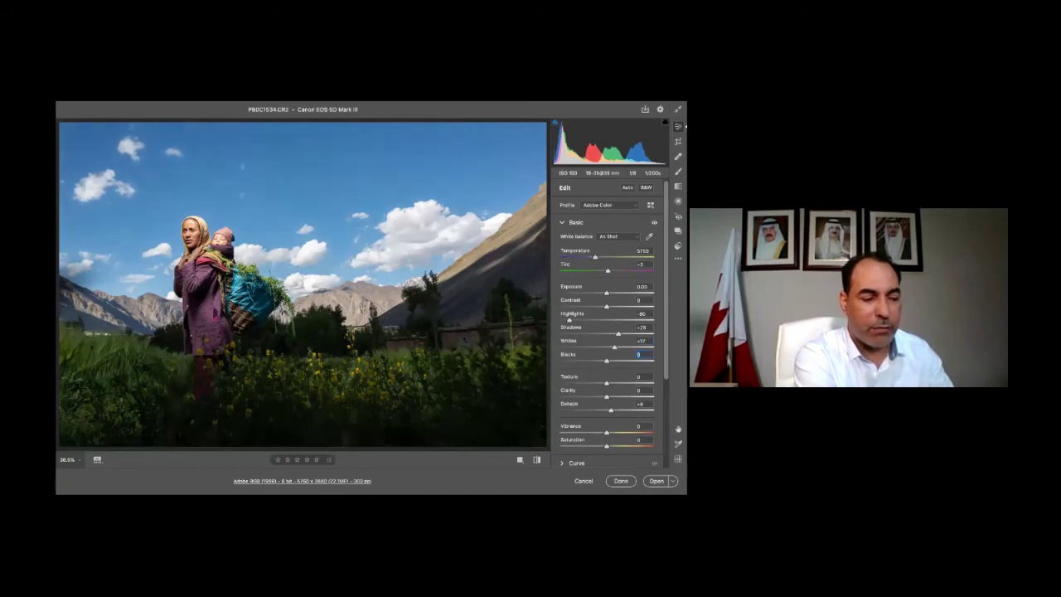
pyautogui.click(641, 404)
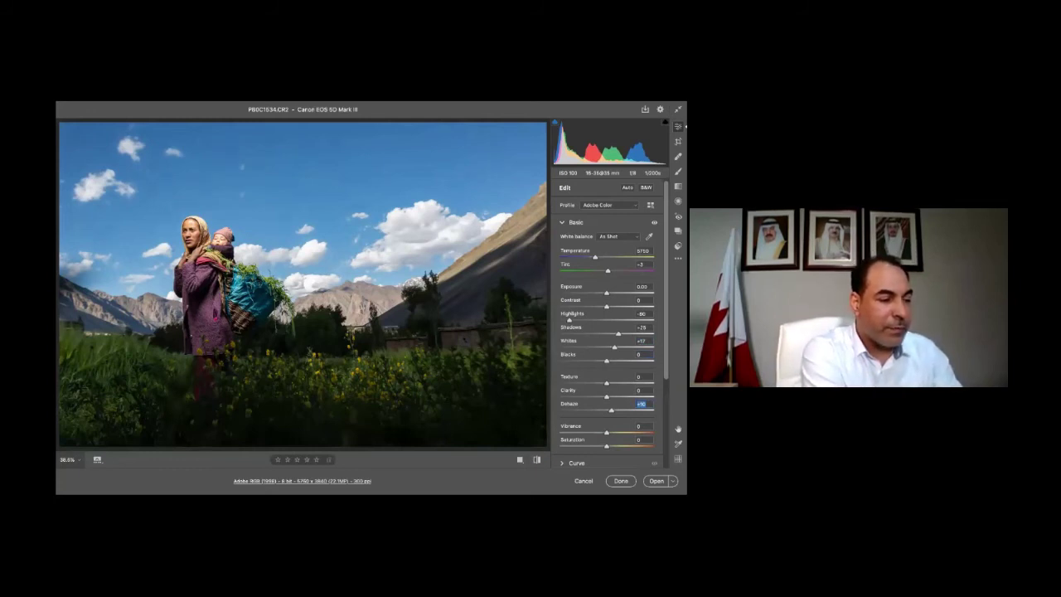
# - Try an Oranges hue of -100 in the HSL Color Mixer, then return it to 0
pyautogui.scroll(-3, 611, 323)
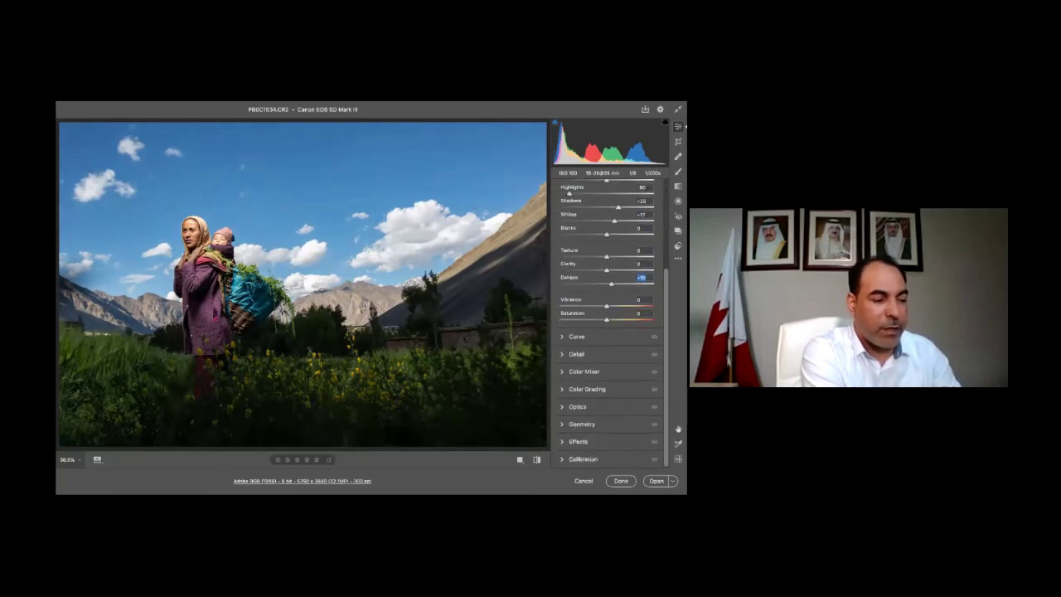
pyautogui.press('super+4')
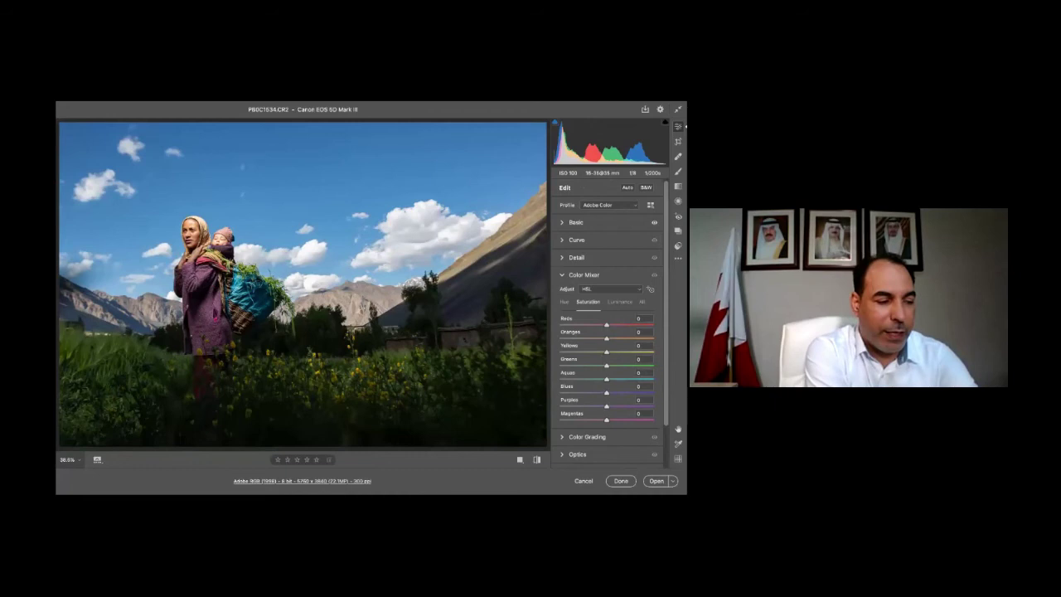
pyautogui.click(564, 302)
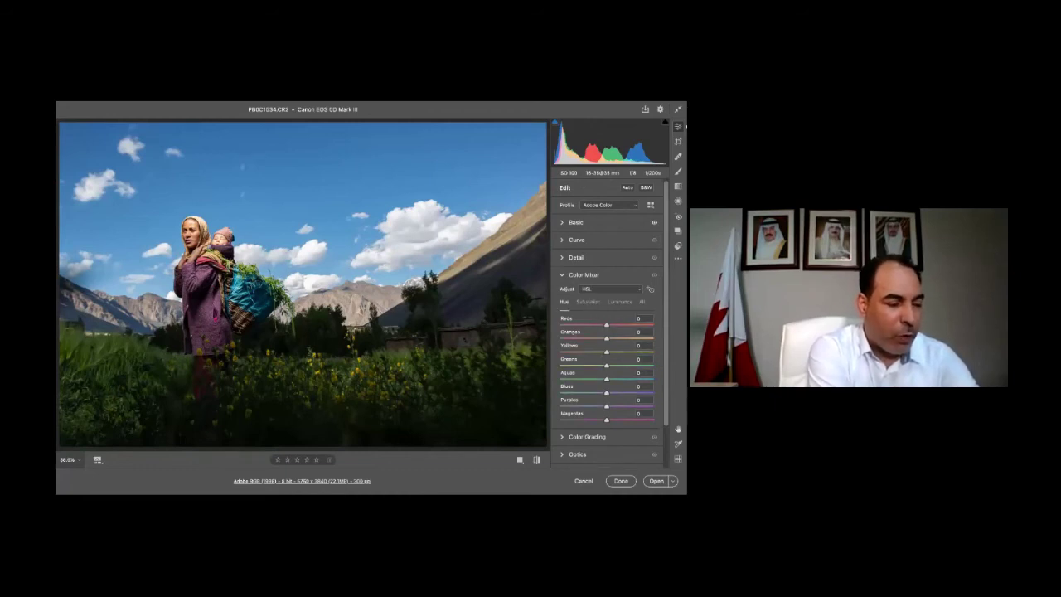
pyautogui.moveTo(607, 338); pyautogui.dragTo(560, 338)
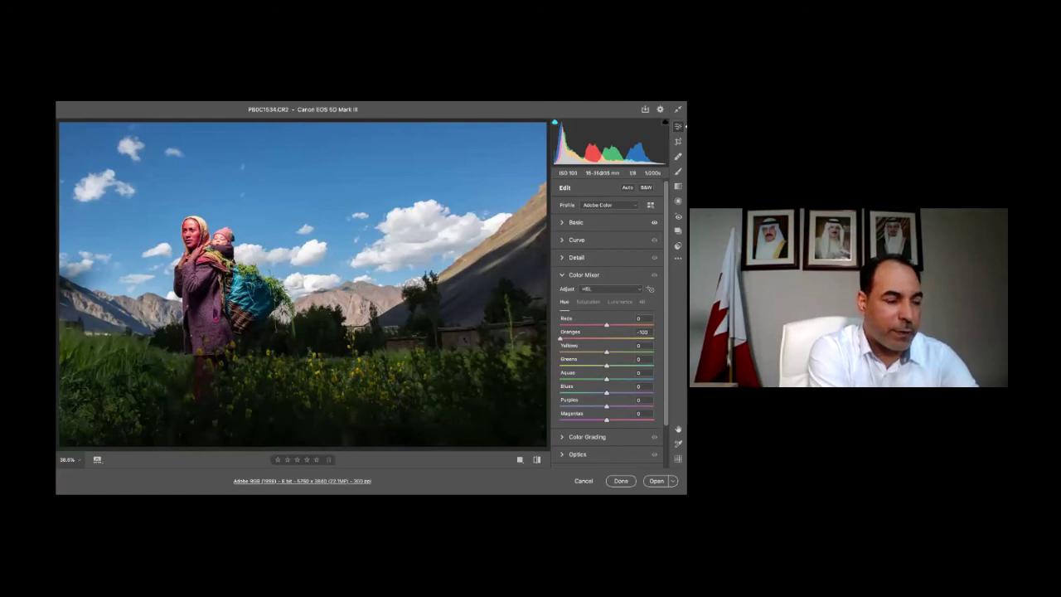
pyautogui.moveTo(560, 339); pyautogui.dragTo(606, 338)
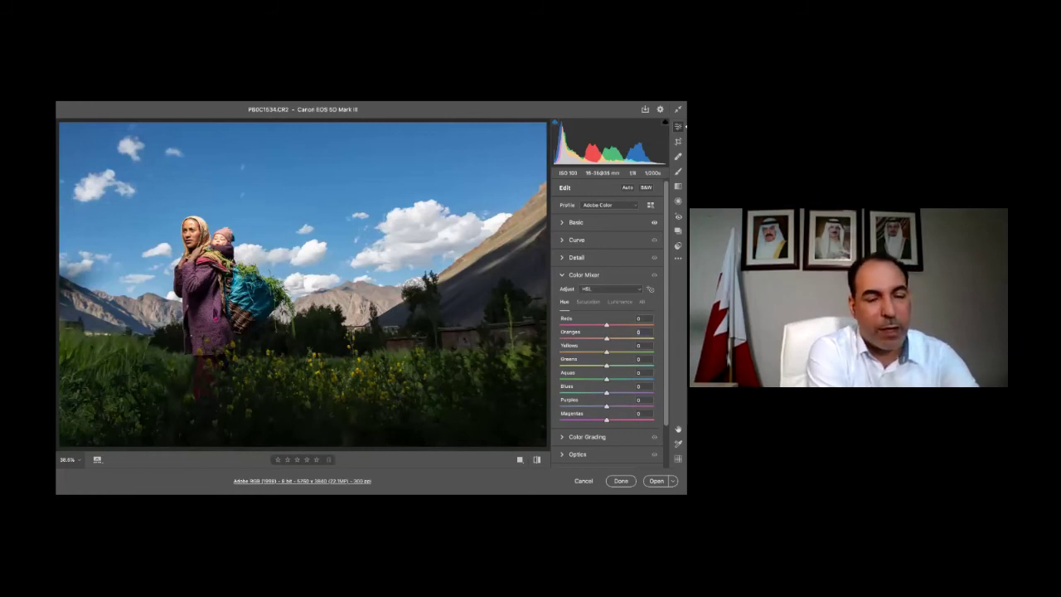
pyautogui.click(638, 332)
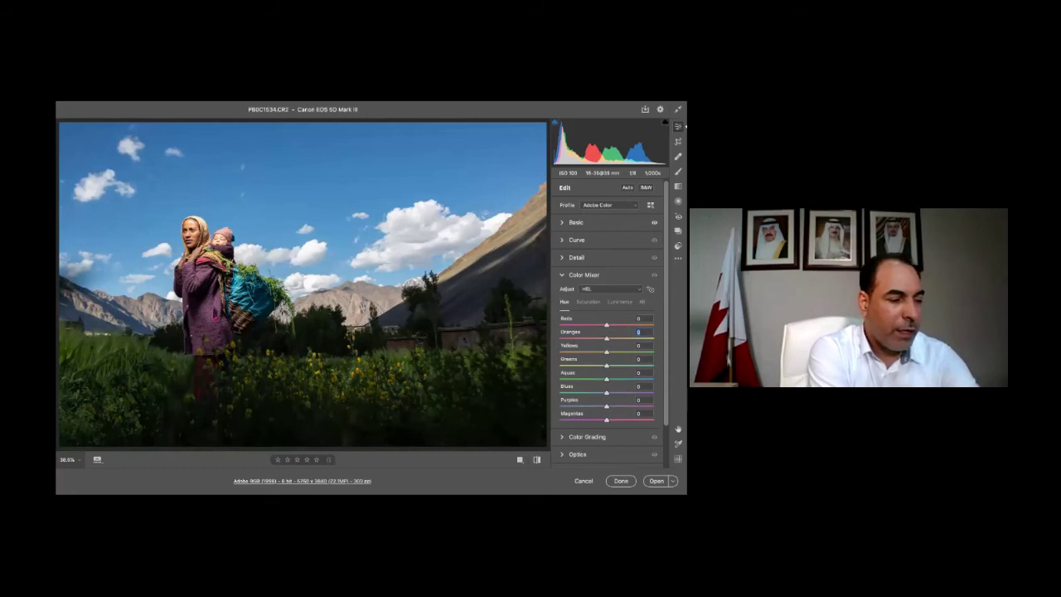
# - Lower the Oranges luminance in the Color Mixer to -16 to darken the skin tones
pyautogui.click(588, 302)
pyautogui.click(620, 302)
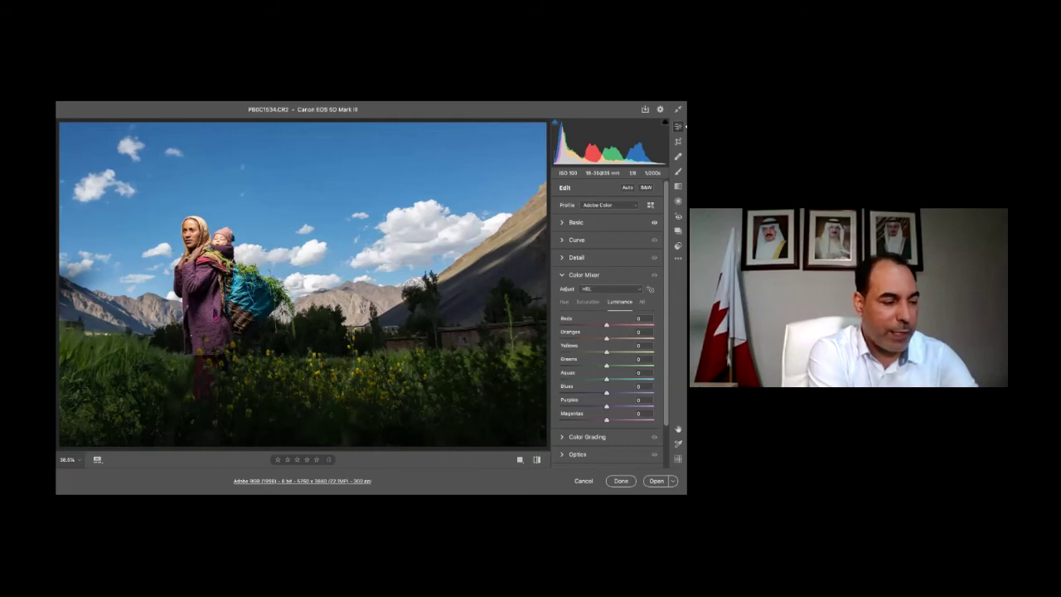
pyautogui.moveTo(606, 338); pyautogui.dragTo(605, 338)
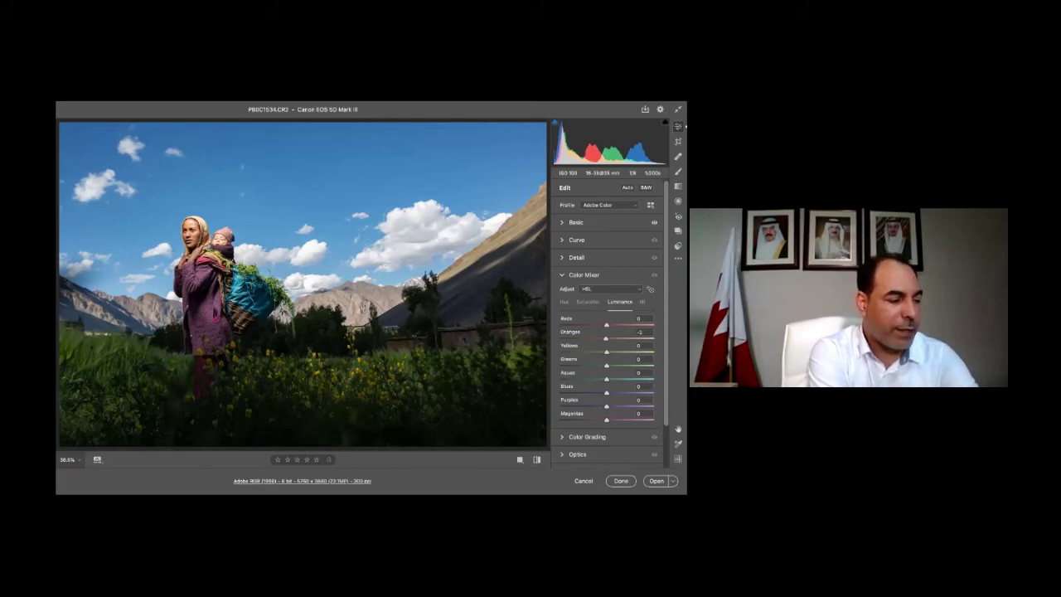
pyautogui.press('Down')
pyautogui.press('Down')
pyautogui.press('Down')
pyautogui.press('Down')
pyautogui.press('Down')
pyautogui.press('Down')
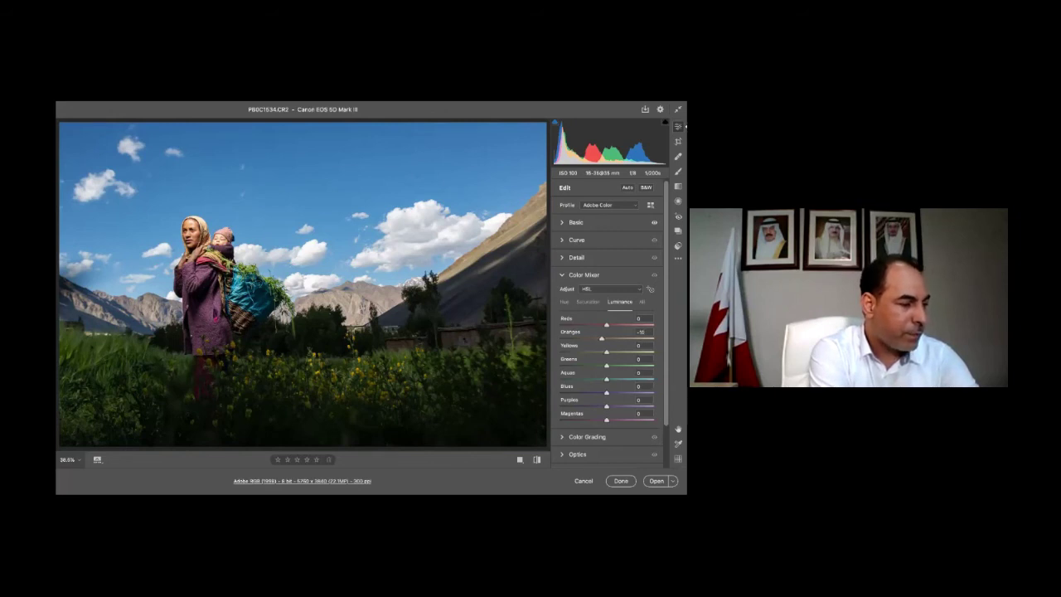
pyautogui.hotkey('shift', 'Down')
pyautogui.hotkey('shift', 'Down')
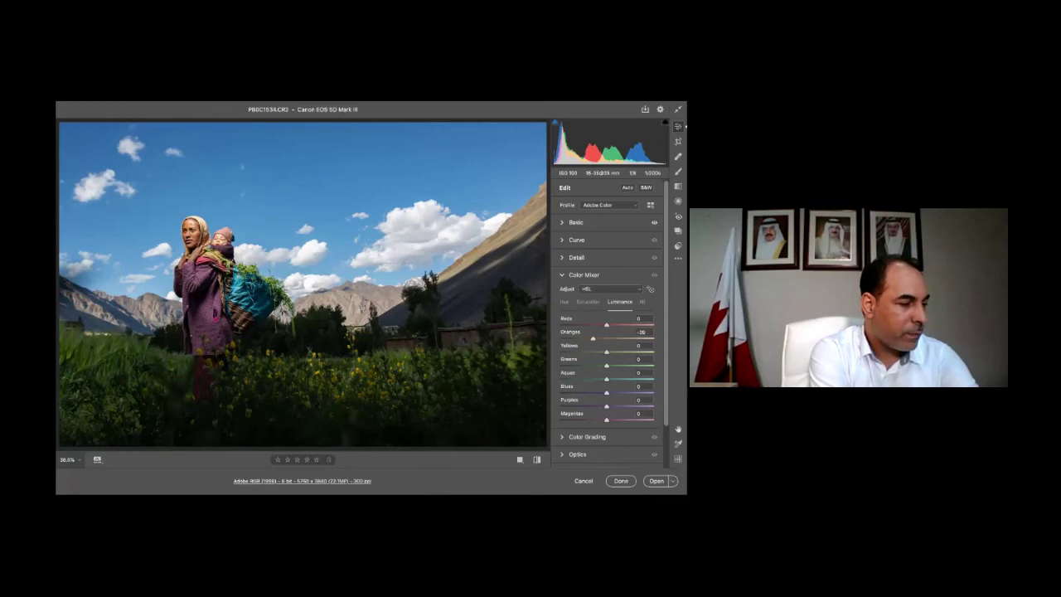
pyautogui.hotkey('shift', 'Up')
pyautogui.moveTo(601, 338); pyautogui.dragTo(599, 338)
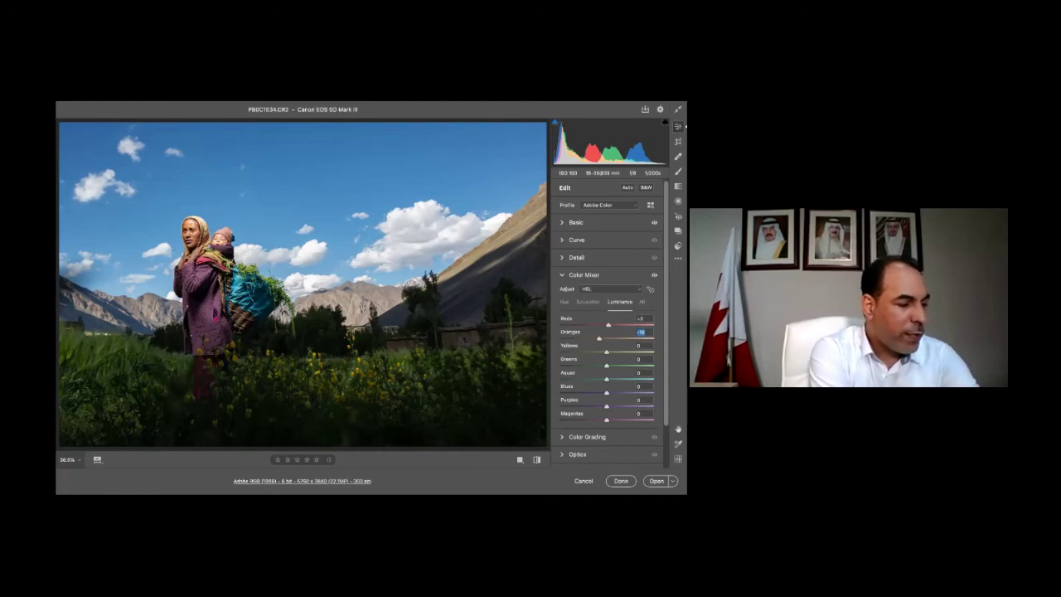
# - Lower the Reds luminance in the Color Mixer to -30
pyautogui.moveTo(618, 325)
pyautogui.mouseDown()
pyautogui.moveTo(653, 325)
pyautogui.moveTo(565, 325)
pyautogui.moveTo(652, 325)
pyautogui.moveTo(592, 325)
pyautogui.moveTo(601, 325)
pyautogui.mouseUp()
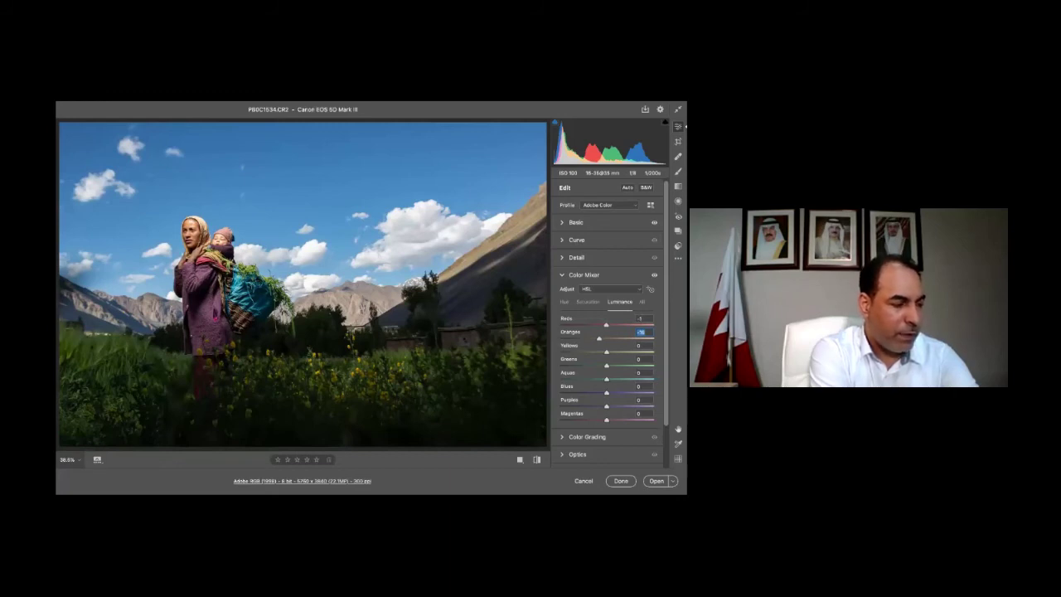
pyautogui.moveTo(606, 324); pyautogui.dragTo(605, 325)
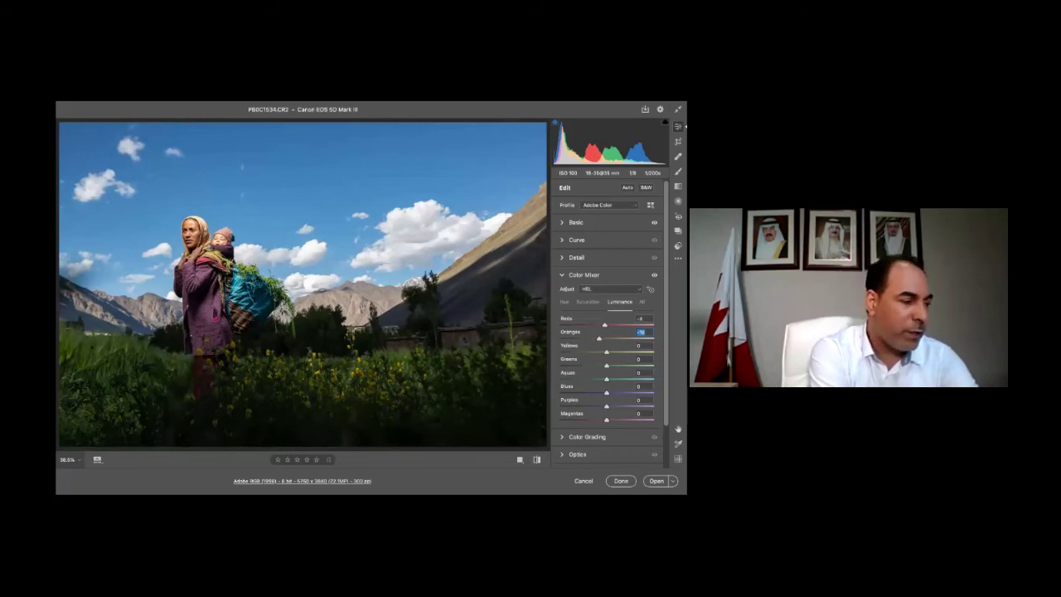
pyautogui.moveTo(605, 324); pyautogui.dragTo(592, 325)
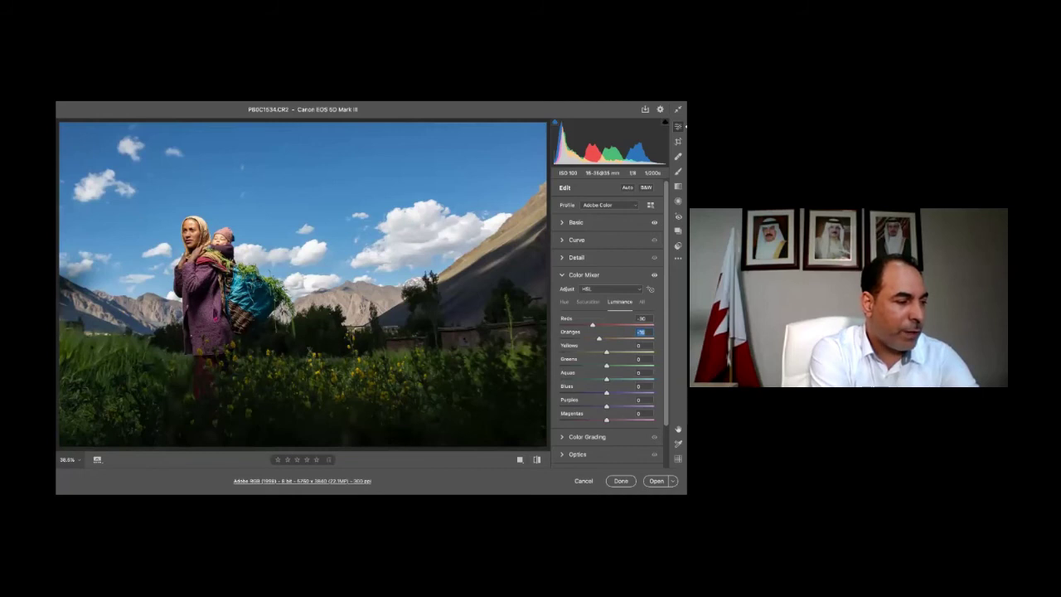
pyautogui.click(641, 319)
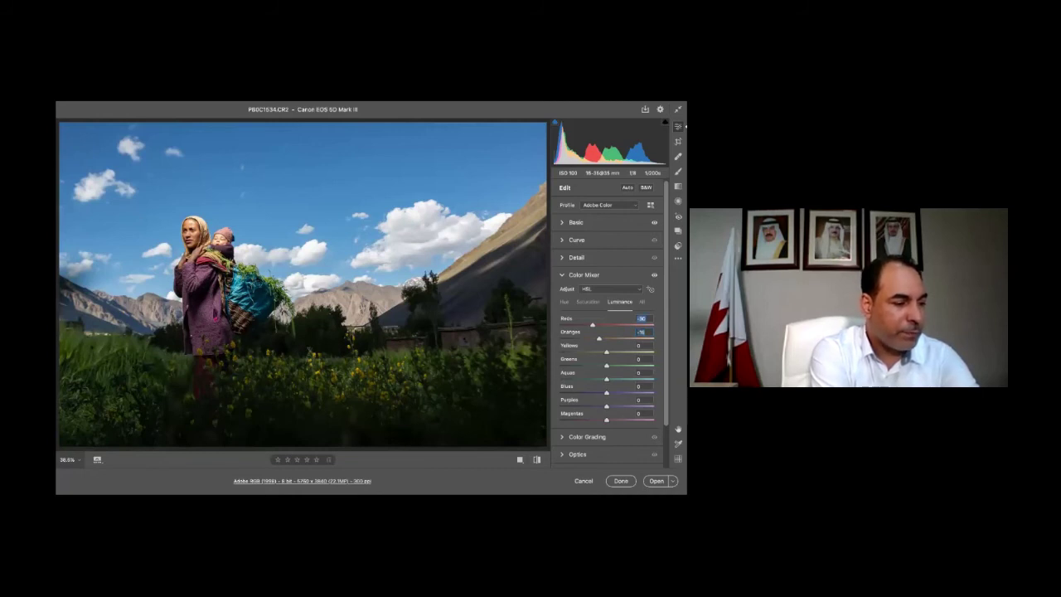
# - Try low and high Yellows luminance values on the flowers and settle on +15
pyautogui.moveTo(610, 352); pyautogui.dragTo(585, 351)
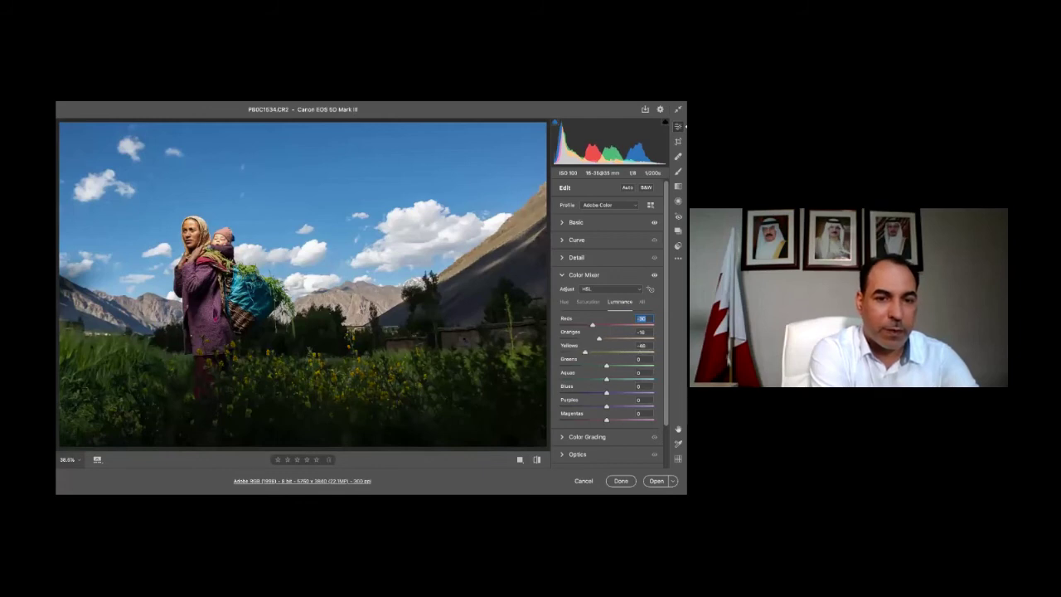
pyautogui.moveTo(589, 352); pyautogui.dragTo(653, 352)
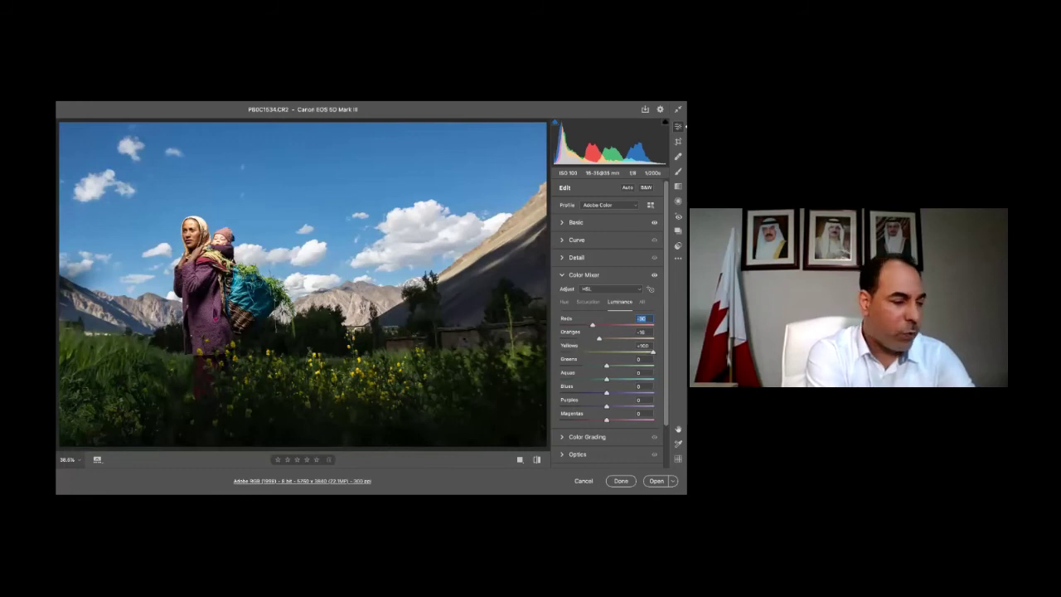
pyautogui.moveTo(651, 351); pyautogui.dragTo(607, 351)
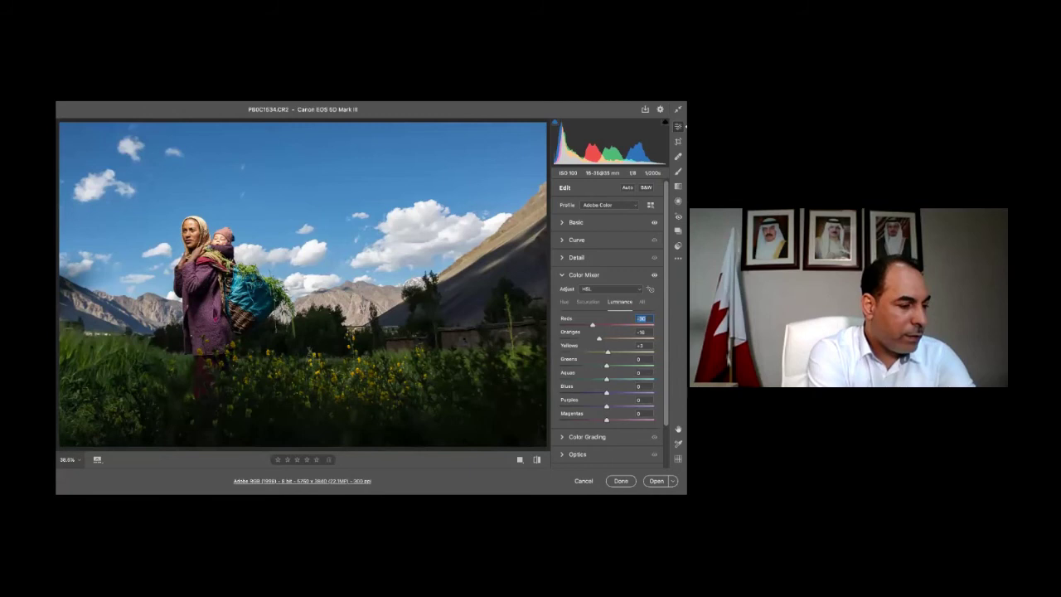
pyautogui.click(622, 352)
pyautogui.moveTo(621, 352)
pyautogui.mouseDown()
pyautogui.moveTo(594, 351)
pyautogui.moveTo(615, 352)
pyautogui.mouseUp()
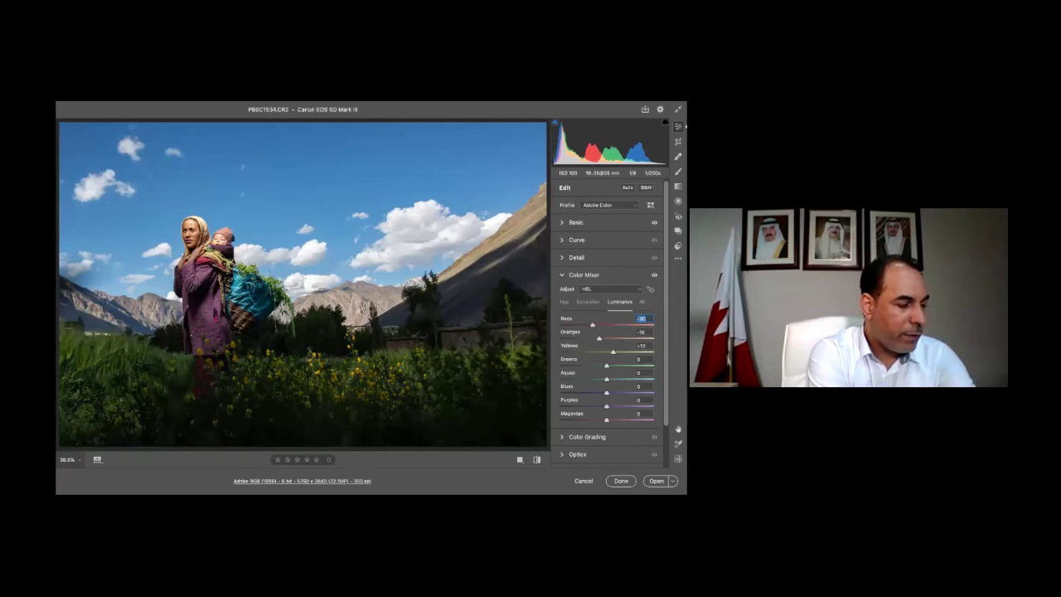
pyautogui.click(641, 346)
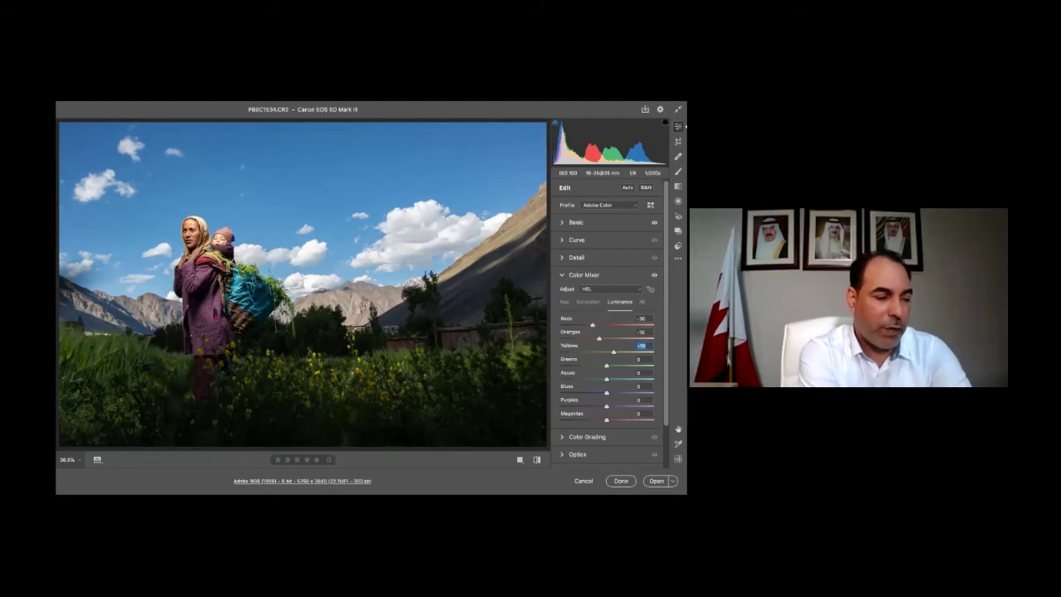
# - Set the Greens luminance to about +48, then try Blues luminance at +100 and -100 and settle on about -15
pyautogui.moveTo(608, 365); pyautogui.dragTo(628, 366)
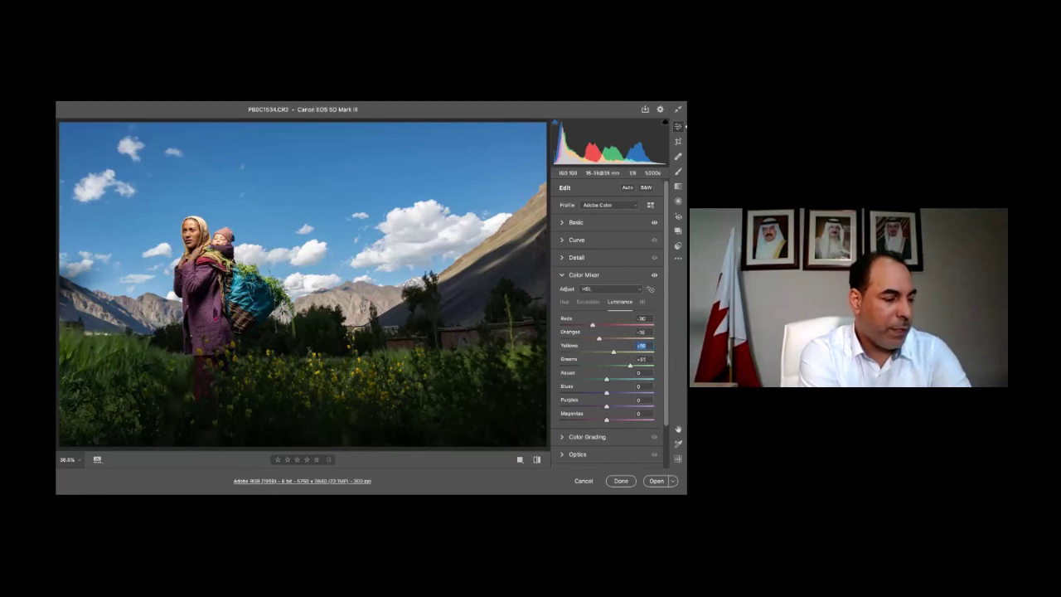
pyautogui.press('Tab')
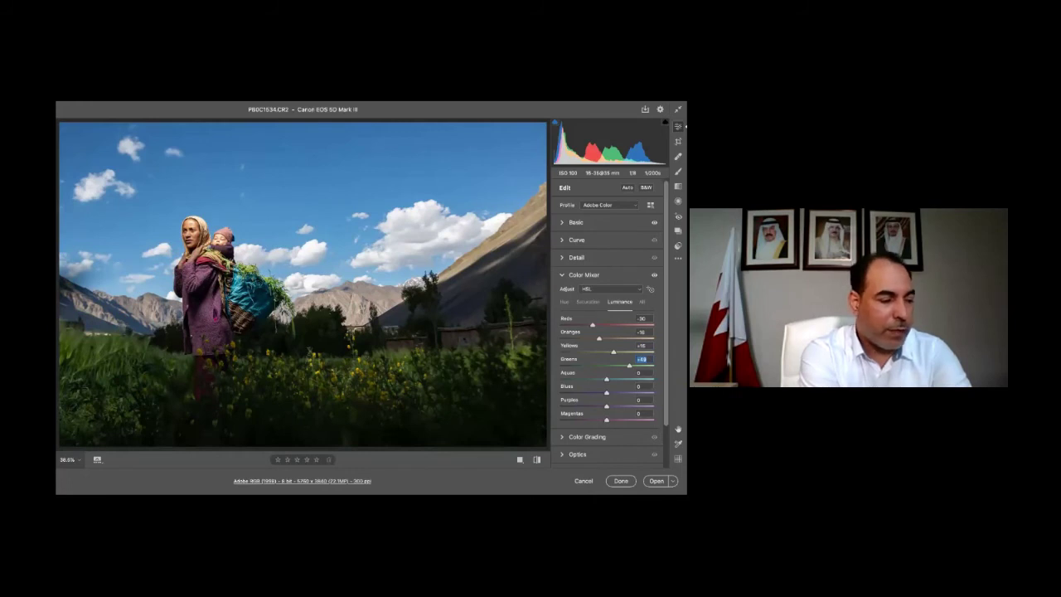
pyautogui.moveTo(607, 393); pyautogui.dragTo(653, 393)
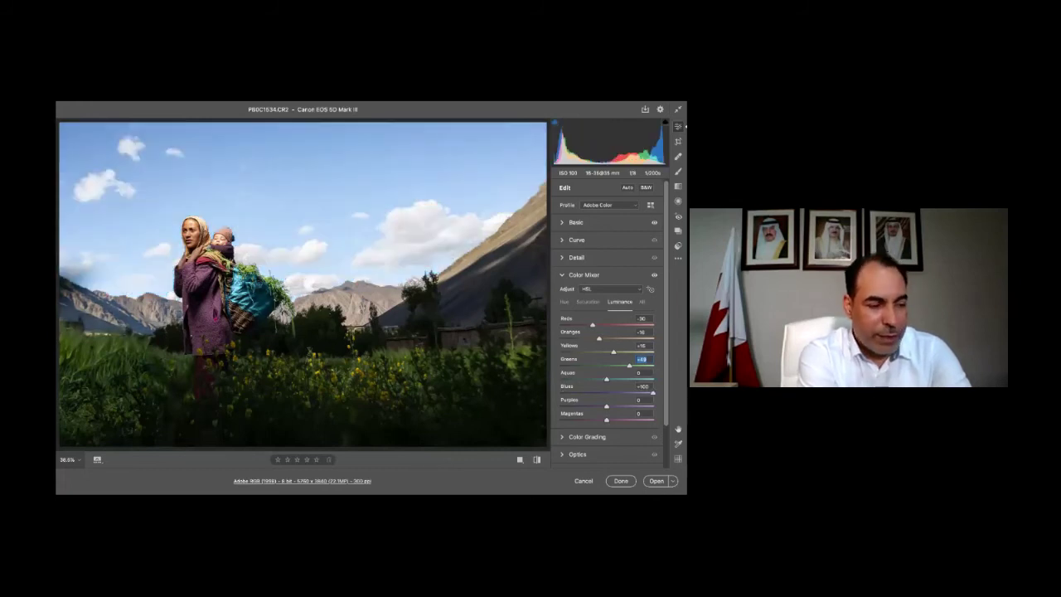
pyautogui.moveTo(651, 392); pyautogui.dragTo(560, 392)
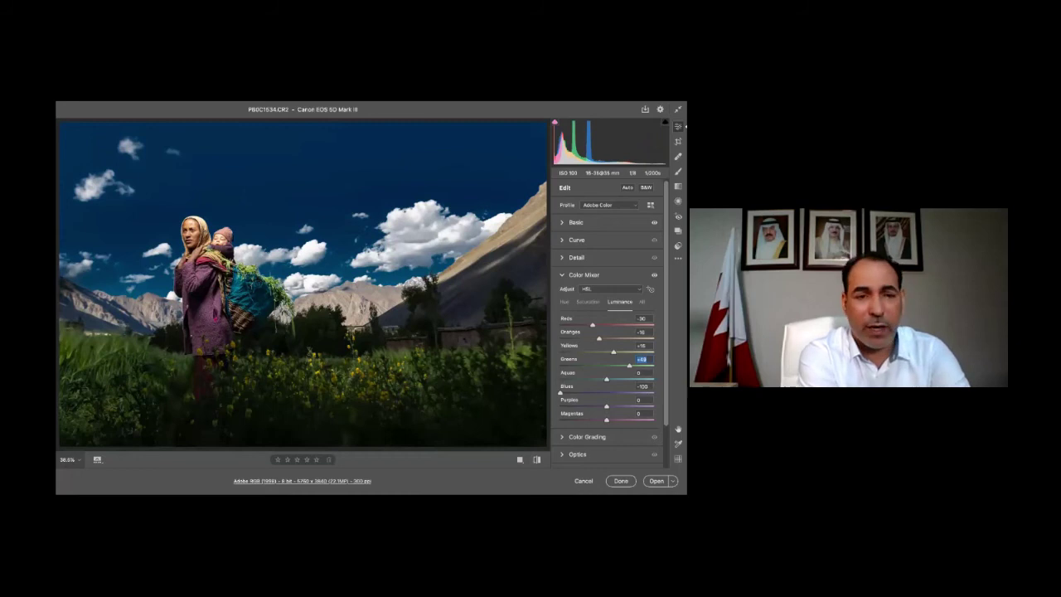
pyautogui.moveTo(561, 392); pyautogui.dragTo(606, 392)
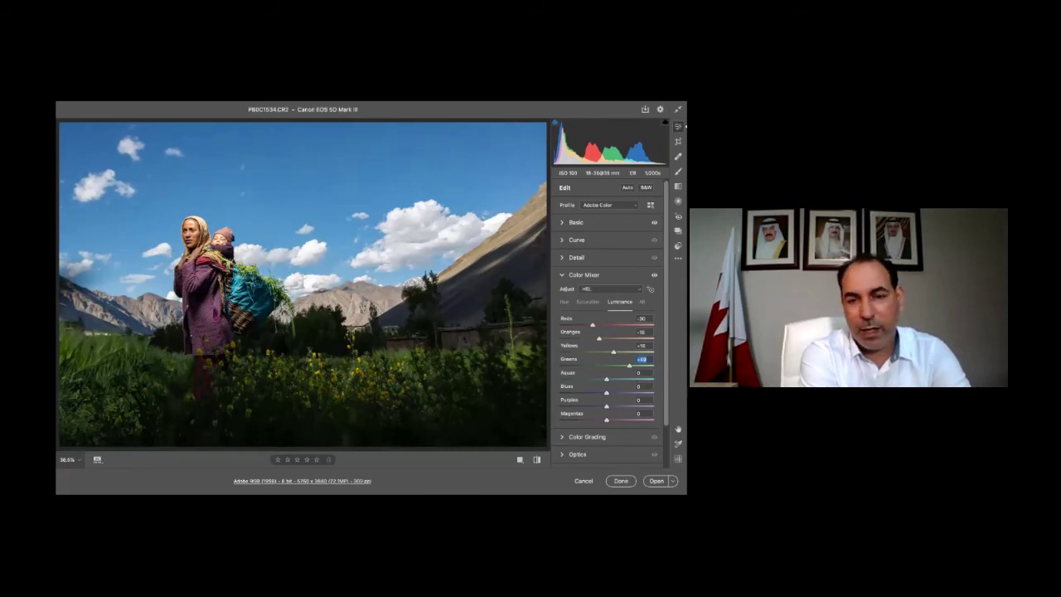
pyautogui.moveTo(606, 392); pyautogui.dragTo(599, 392)
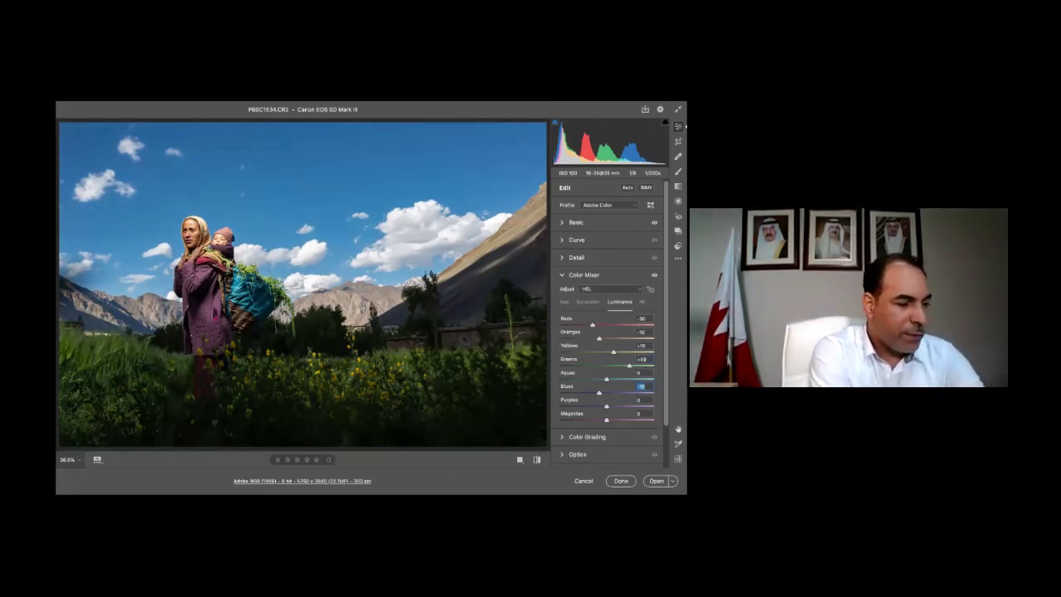
# - Set the Oranges saturation in the Color Mixer to -10
pyautogui.click(588, 302)
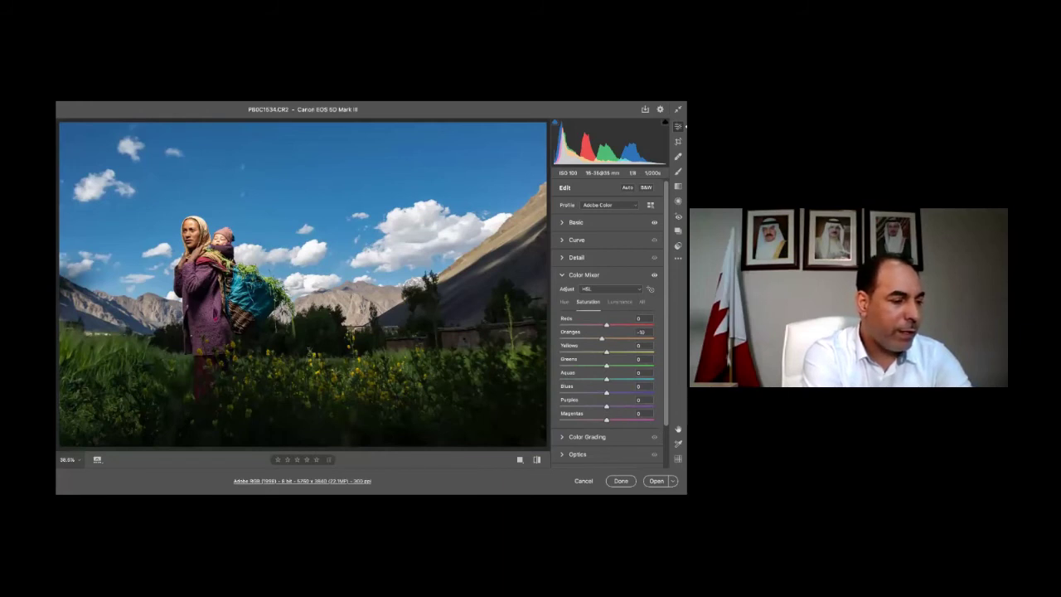
pyautogui.moveTo(602, 339); pyautogui.dragTo(603, 338)
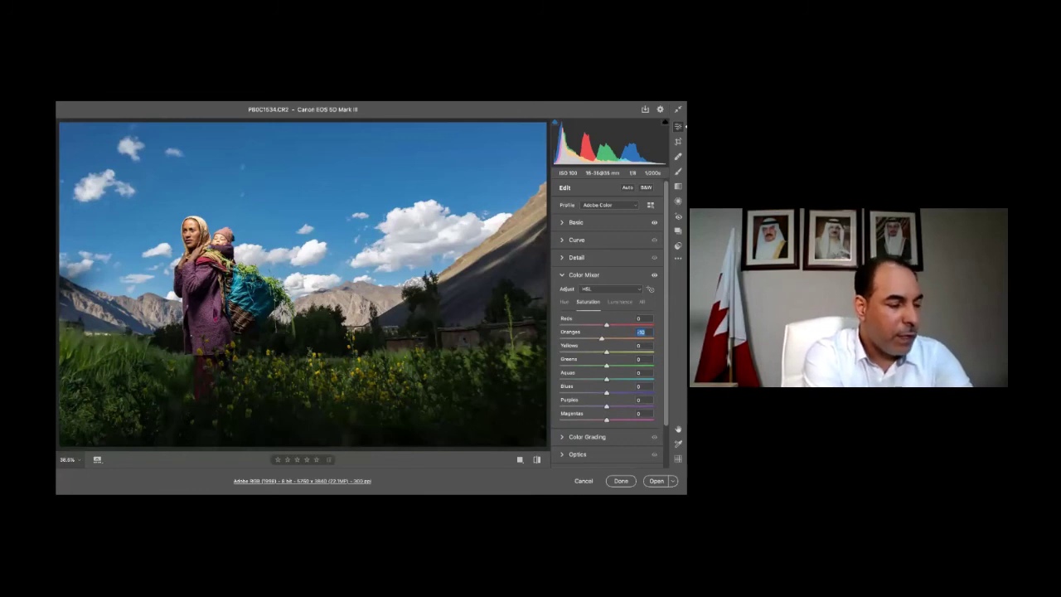
pyautogui.click(644, 332)
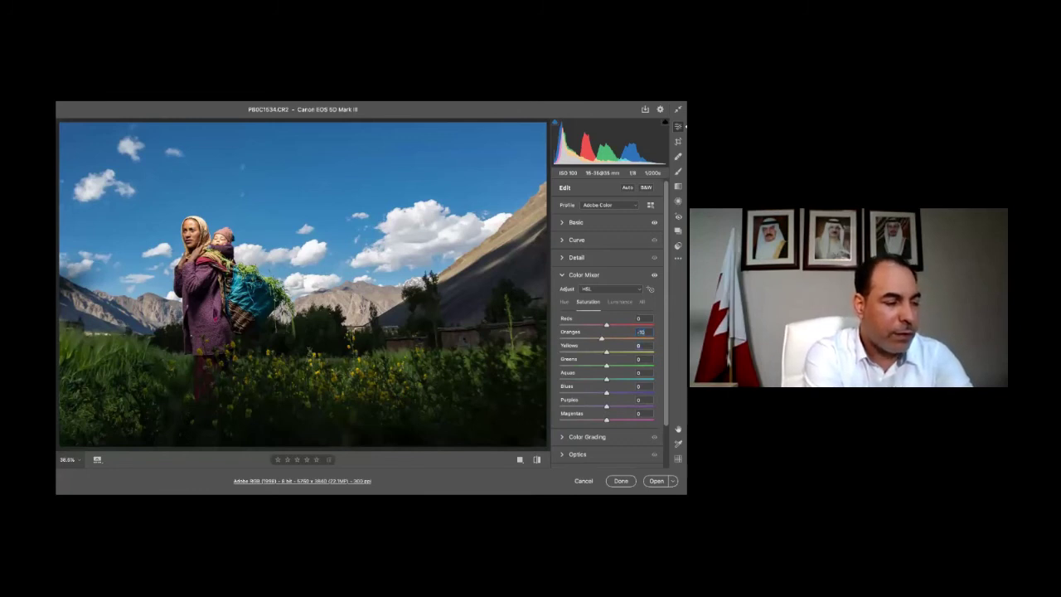
pyautogui.press('Tab')
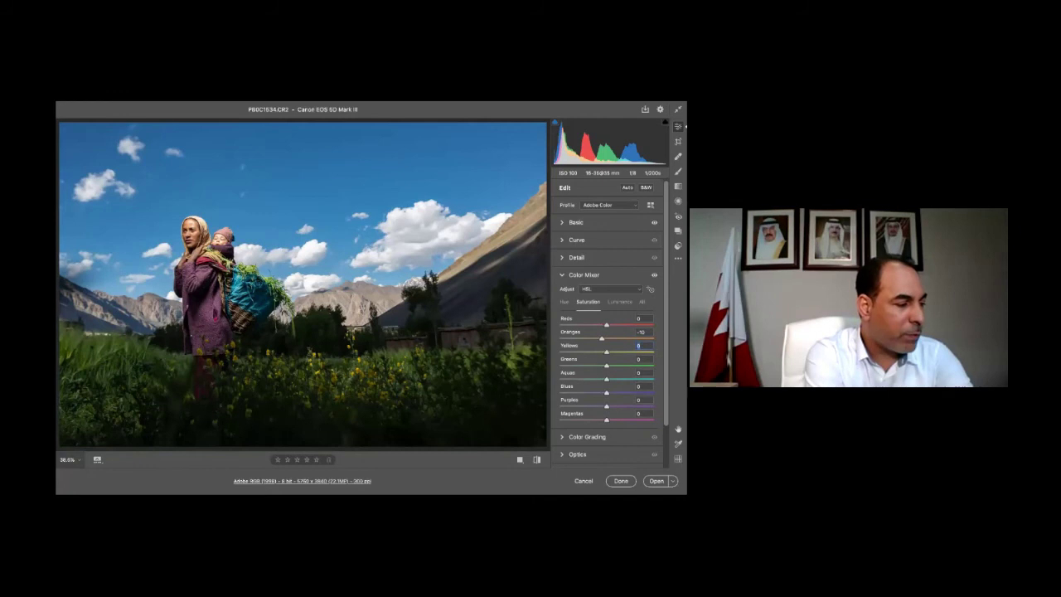
# - Try low and high Yellows saturation values up to +100 in the Color Mixer and settle on +20
pyautogui.press('Up')
pyautogui.press('Up')
pyautogui.press('Up')
pyautogui.press('Up')
pyautogui.press('Up')
pyautogui.hotkey('shift', 'Down')
pyautogui.hotkey('shift', 'Down')
pyautogui.hotkey('shift', 'Down')
pyautogui.hotkey('shift', 'Down')
pyautogui.hotkey('shift', 'Down')
pyautogui.hotkey('shift', 'Down')
pyautogui.hotkey('shift', 'Down')
pyautogui.hotkey('shift', 'Down')
pyautogui.hotkey('shift', 'Down')
pyautogui.hotkey('shift', 'Down')
pyautogui.hotkey('shift', 'Down')
pyautogui.hotkey('shift', 'Down')
pyautogui.hotkey('shift', 'Down')
pyautogui.hotkey('shift', 'Down')
pyautogui.hotkey('shift', 'Down')
pyautogui.hotkey('shift', 'Down')
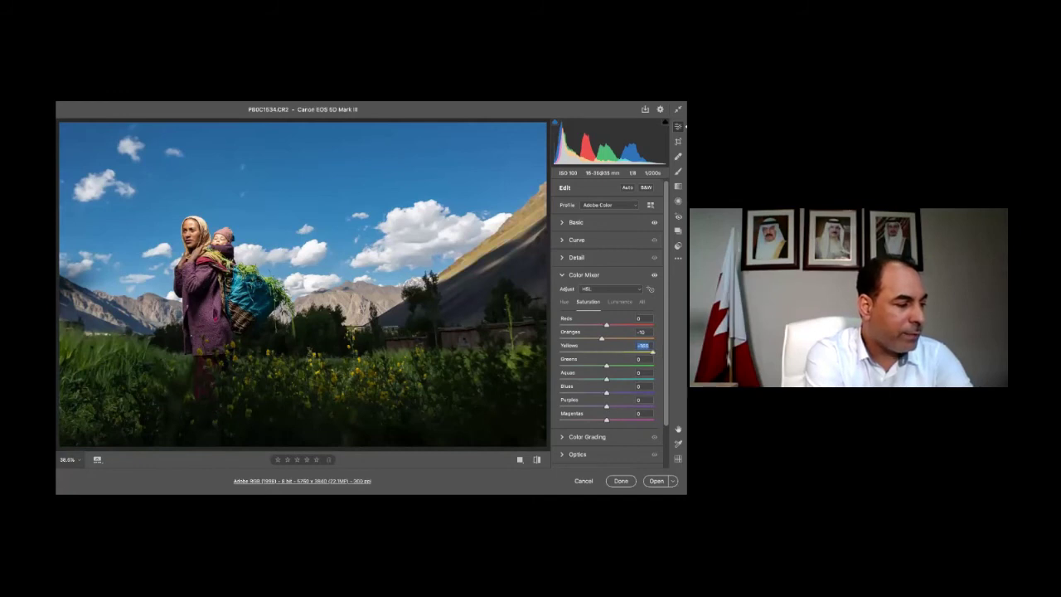
pyautogui.hotkey('shift', 'Down')
pyautogui.hotkey('shift', 'Down')
pyautogui.hotkey('shift', 'Down')
pyautogui.hotkey('shift', 'Down')
pyautogui.hotkey('shift', 'Down')
pyautogui.hotkey('shift', 'Down')
pyautogui.hotkey('shift', 'Down')
pyautogui.hotkey('shift', 'Down')
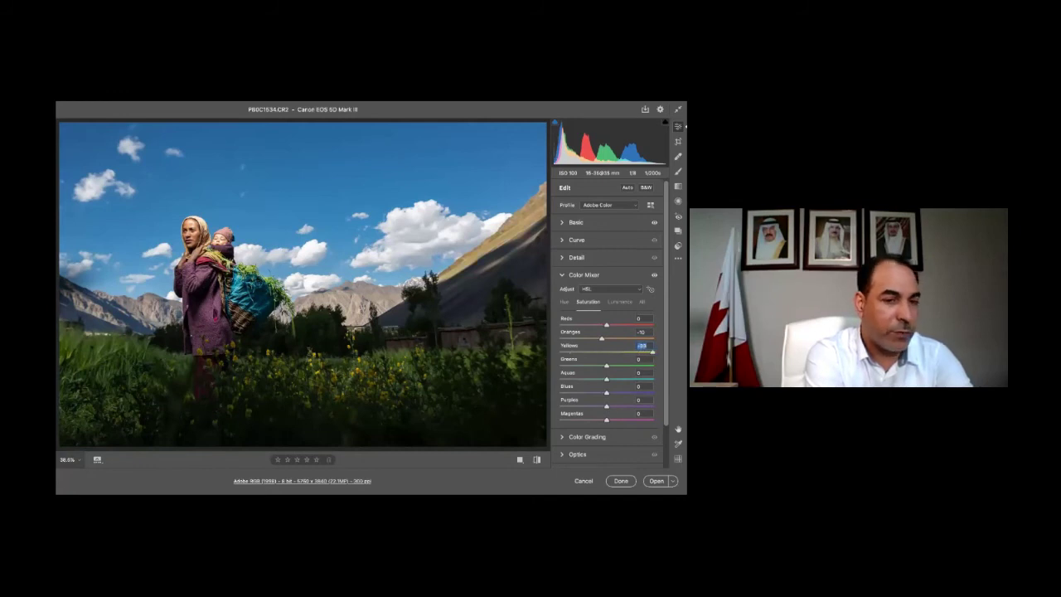
pyautogui.moveTo(576, 351); pyautogui.dragTo(654, 351)
pyautogui.hotkey('shift', 'Down')
pyautogui.hotkey('shift', 'Down')
pyautogui.hotkey('shift', 'Down')
pyautogui.hotkey('shift', 'Down')
pyautogui.hotkey('shift', 'Down')
pyautogui.hotkey('shift', 'Up')
pyautogui.hotkey('shift', 'Up')
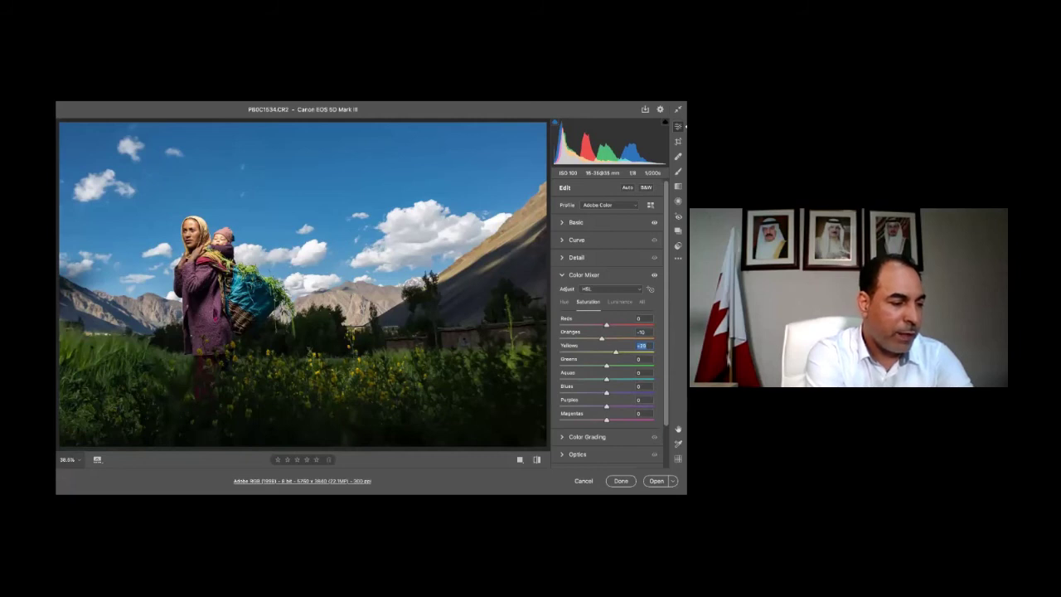
# - Raise the Color Mixer saturation of the Reds to +10 and of the Greens to about +58
pyautogui.moveTo(608, 324); pyautogui.dragTo(612, 324)
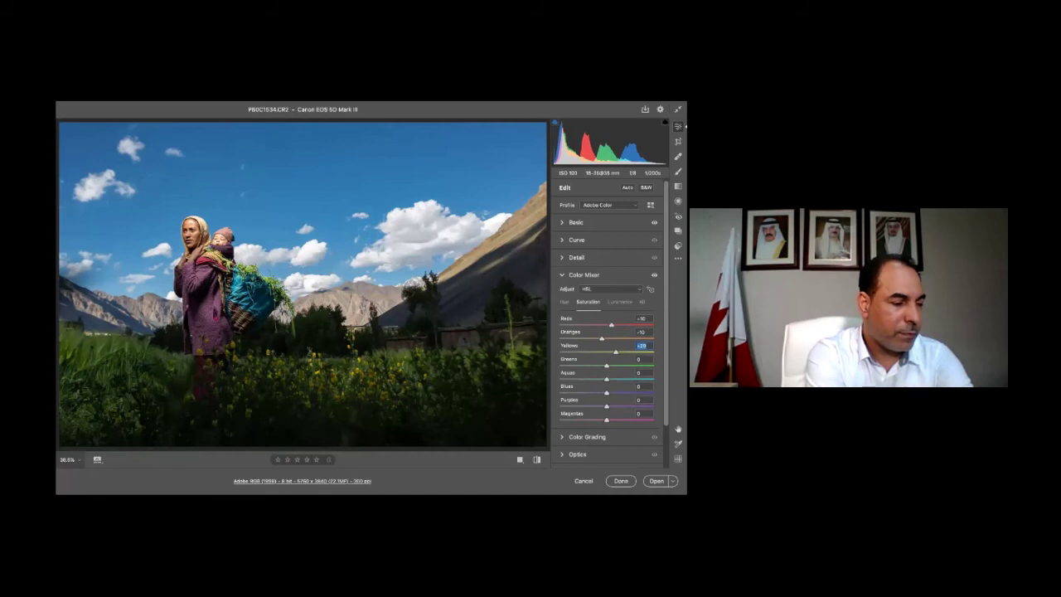
pyautogui.click(641, 318)
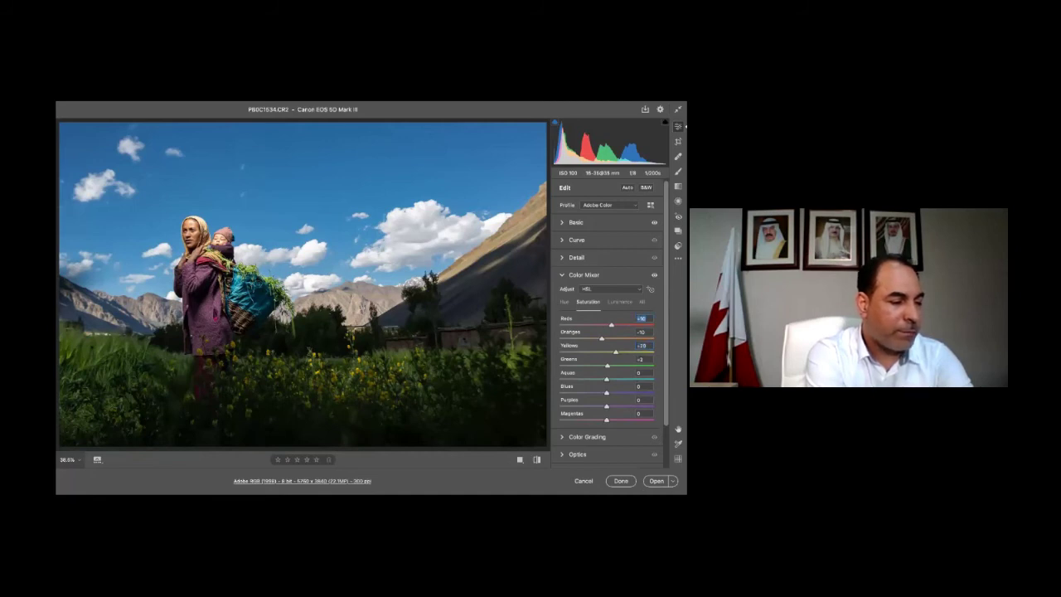
pyautogui.moveTo(608, 365); pyautogui.dragTo(633, 366)
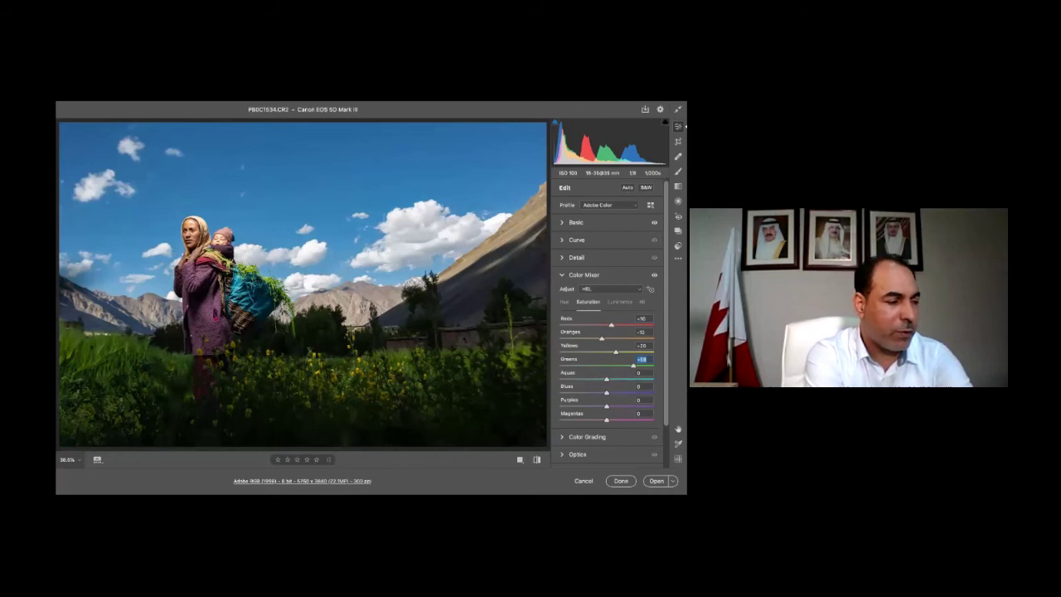
# - Raise the Blues saturation in the Color Mixer to about +17 to enrich the sky
pyautogui.moveTo(607, 392)
pyautogui.mouseDown()
pyautogui.moveTo(654, 393)
pyautogui.moveTo(560, 392)
pyautogui.moveTo(606, 392)
pyautogui.mouseUp()
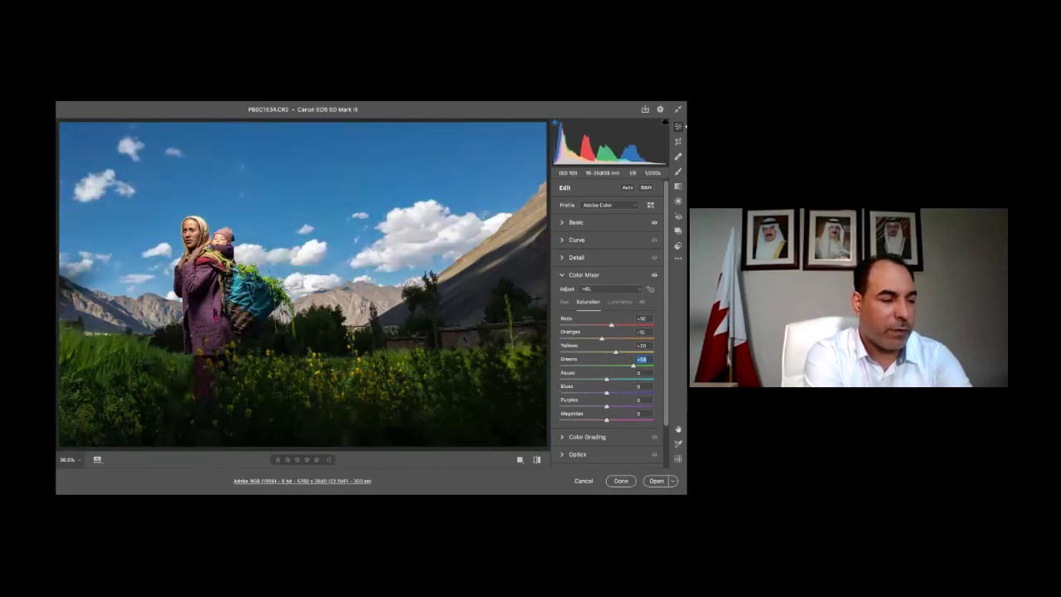
pyautogui.moveTo(606, 392); pyautogui.dragTo(614, 392)
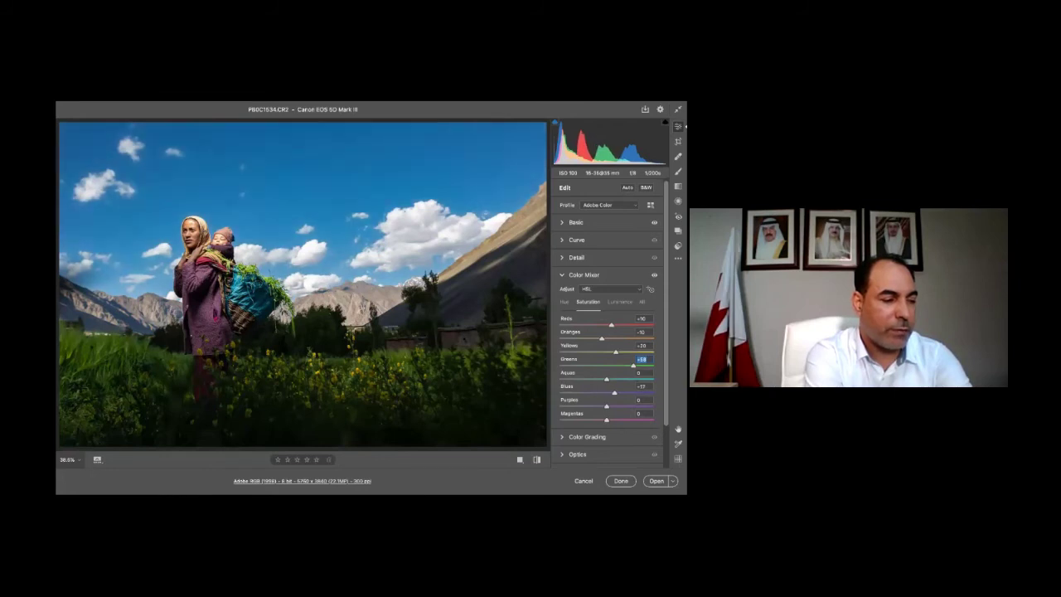
pyautogui.click(641, 386)
# - Try a Greens hue of -100 in the Color Mixer, return it to 0, and settle on +10
pyautogui.click(564, 301)
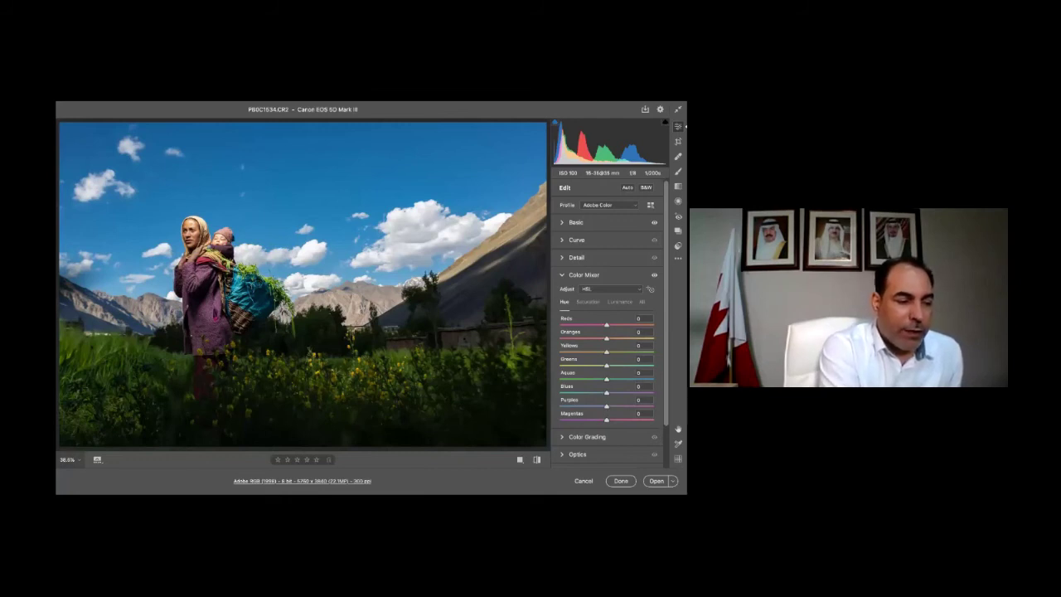
pyautogui.moveTo(606, 365); pyautogui.dragTo(561, 364)
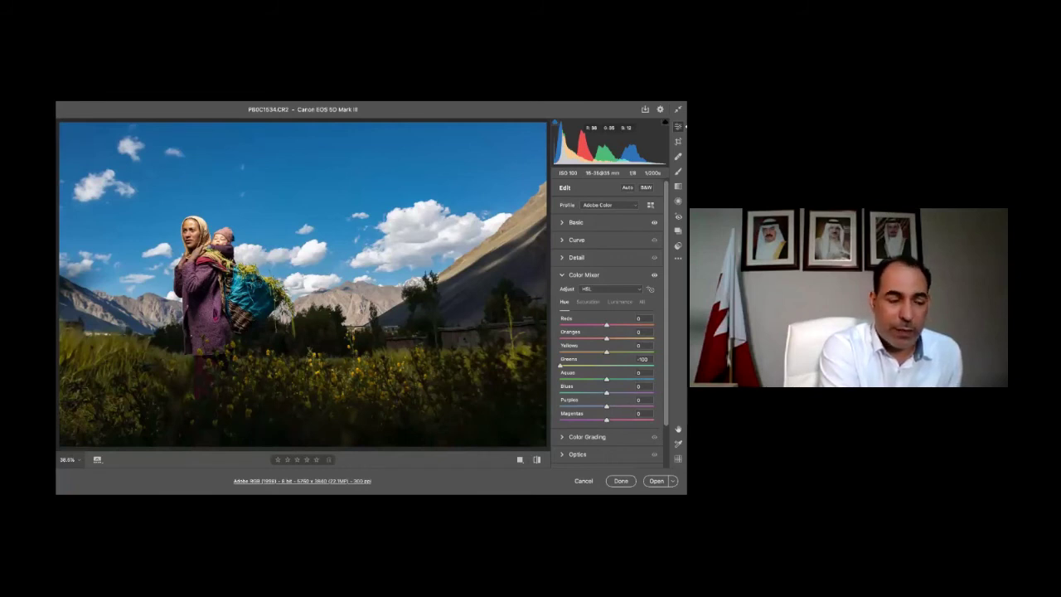
pyautogui.moveTo(560, 365); pyautogui.dragTo(606, 365)
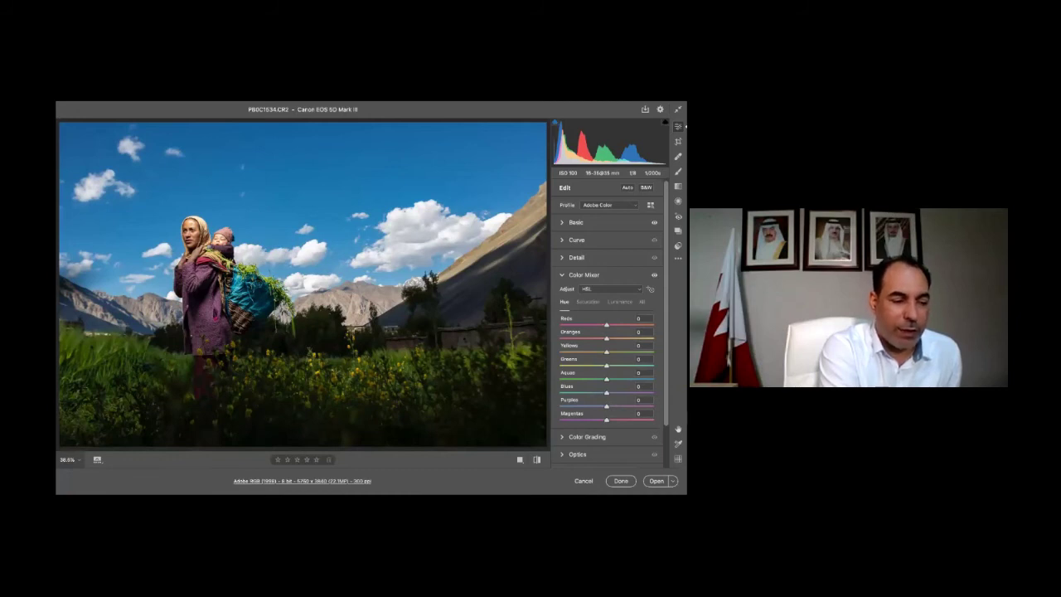
pyautogui.moveTo(611, 365); pyautogui.dragTo(611, 365)
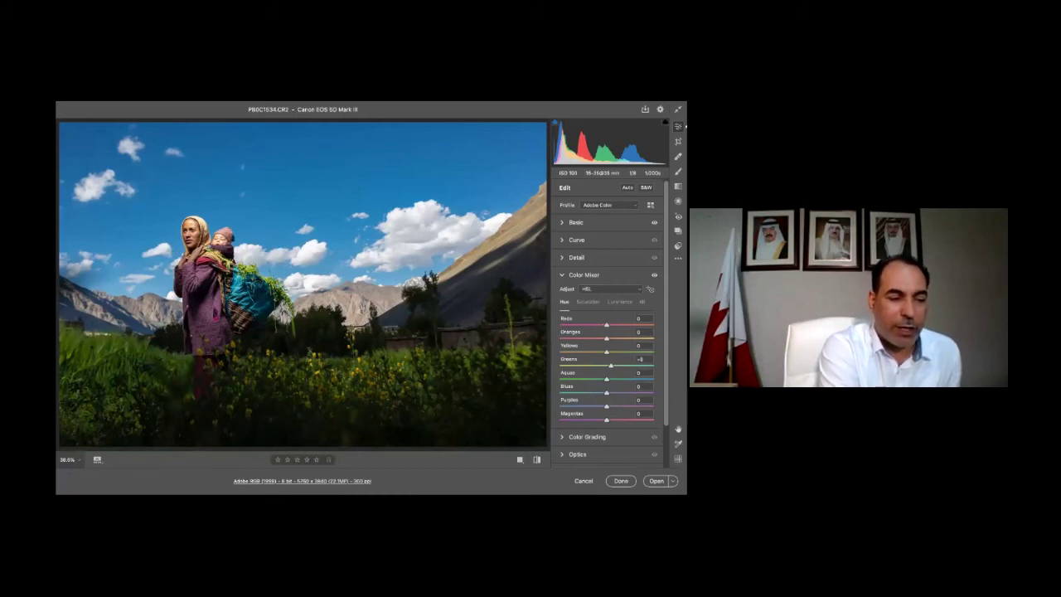
pyautogui.click(641, 359)
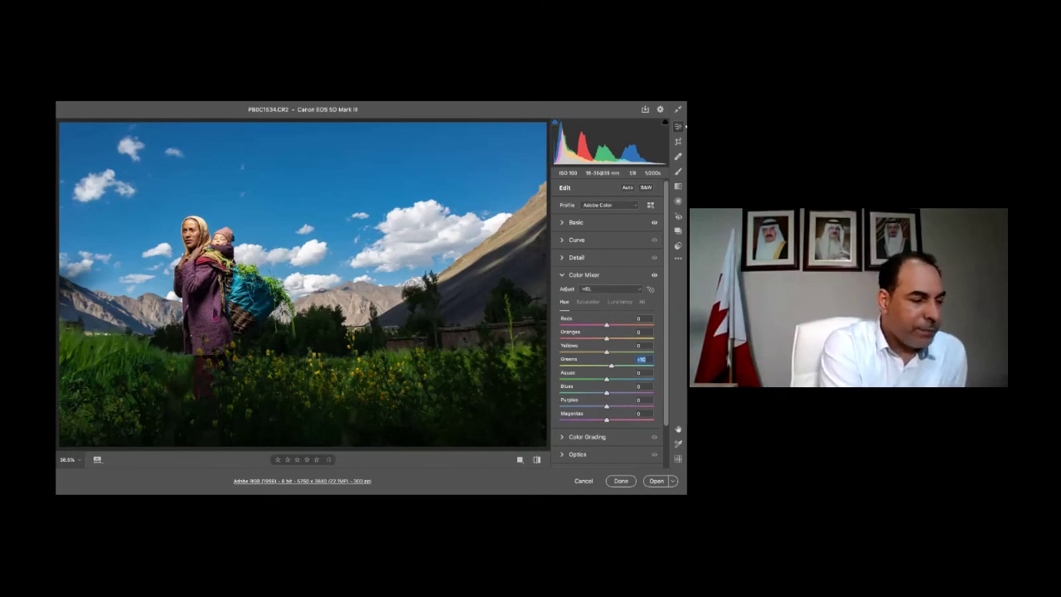
# - Collapse the Color Mixer settings and start a crop of the photo with a 1 x 1 aspect ratio
pyautogui.press('super+4')
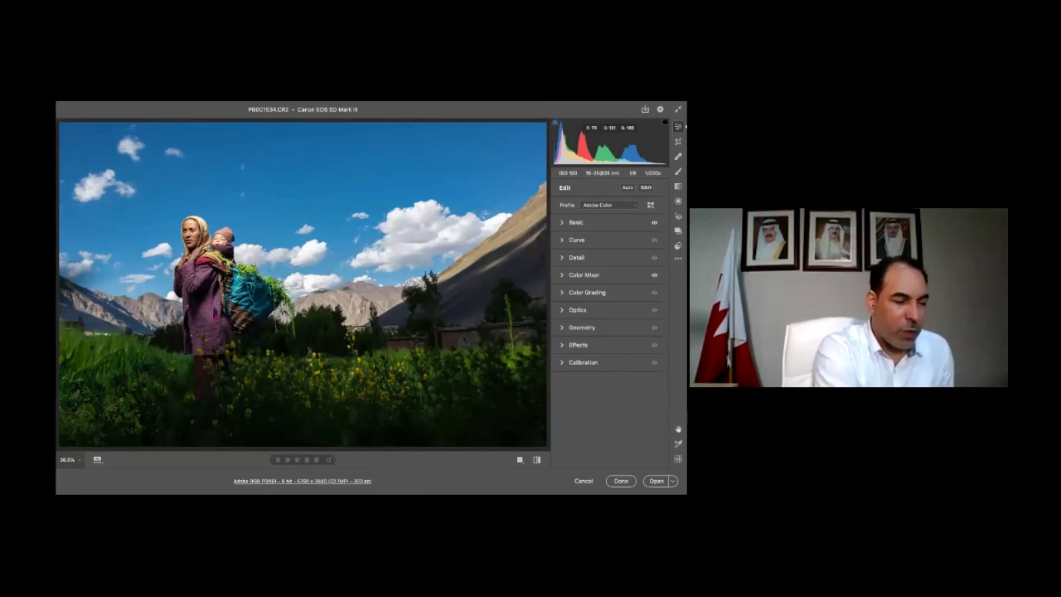
pyautogui.press('c')
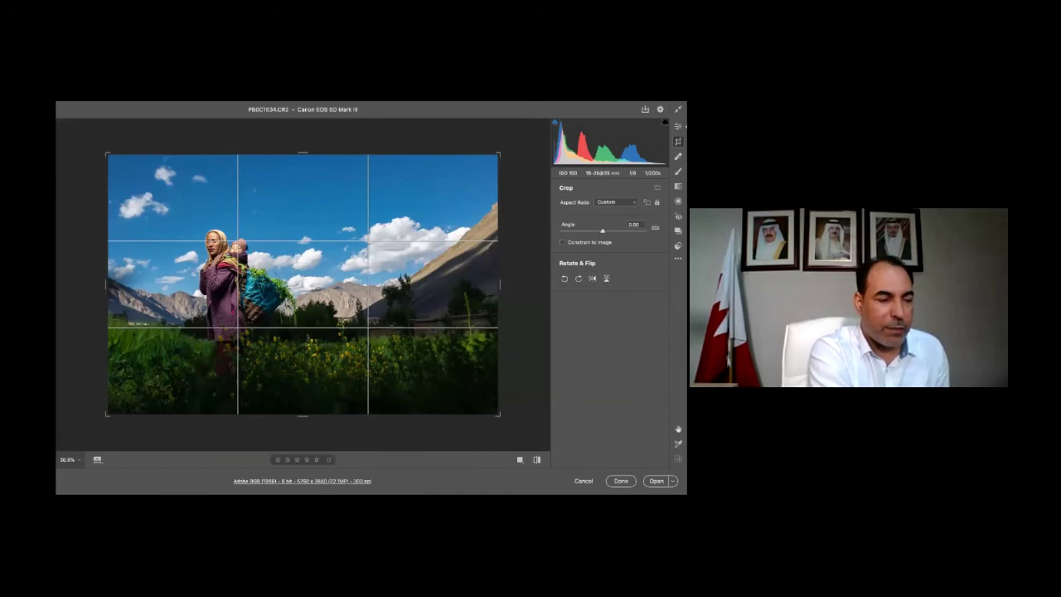
pyautogui.click(616, 201)
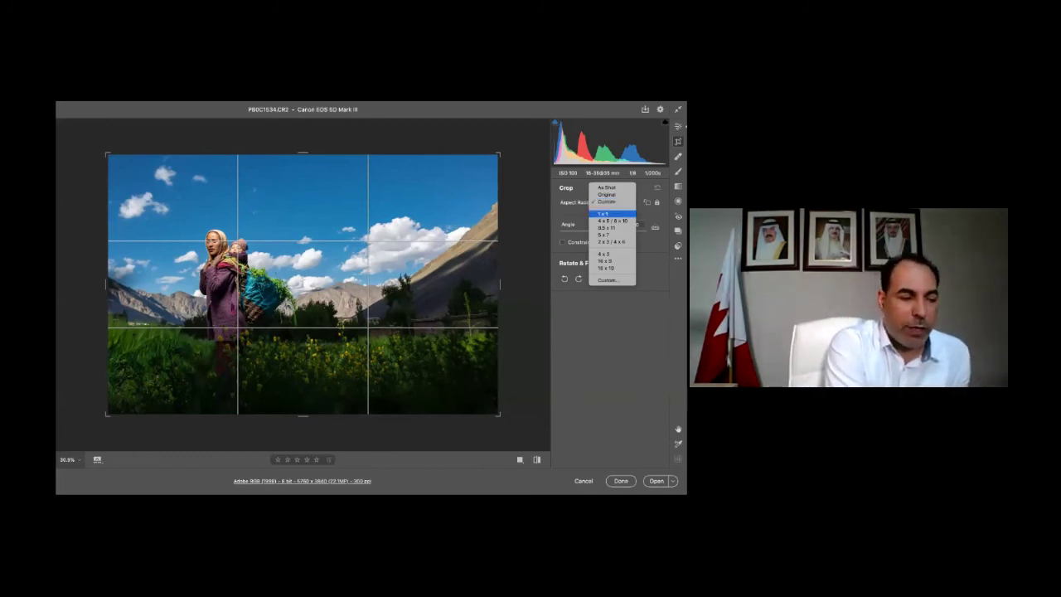
pyautogui.click(612, 214)
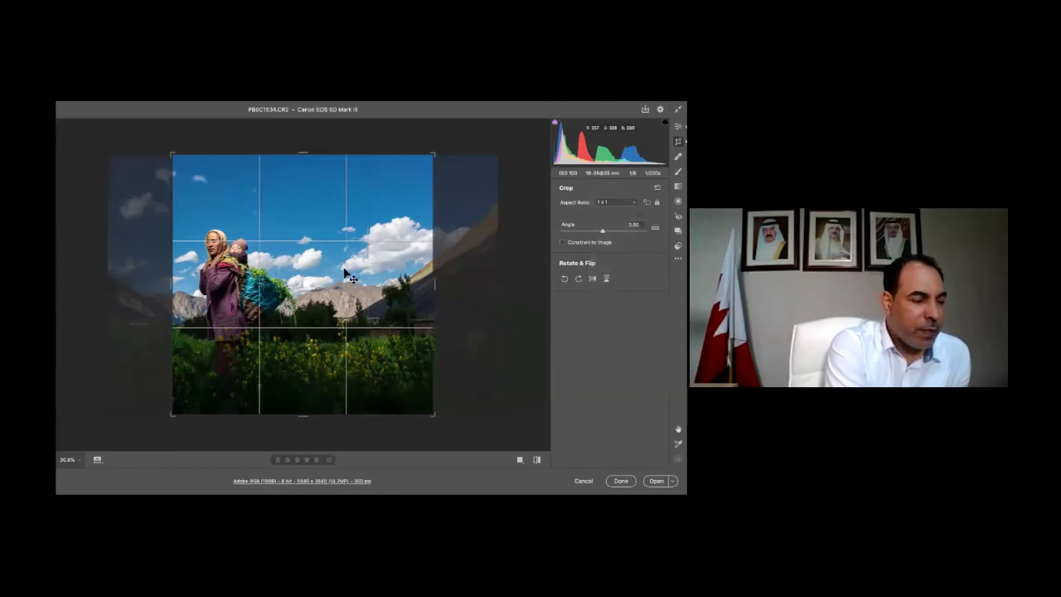
# - Shrink and reposition the square crop around the woman and child to about 2930 x 2930 pixels and apply it
pyautogui.moveTo(308, 267); pyautogui.dragTo(378, 267)
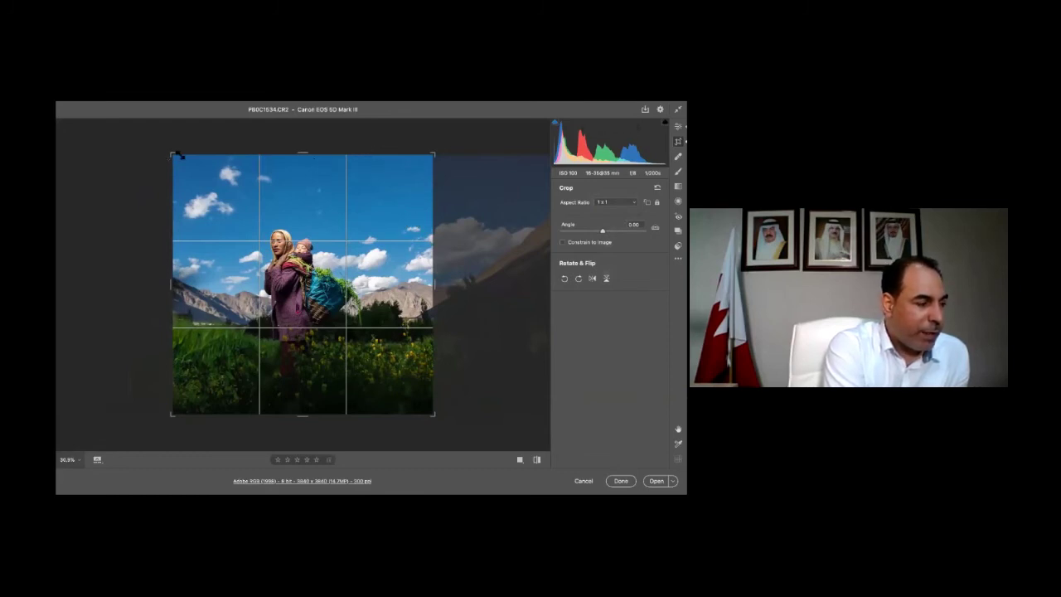
pyautogui.moveTo(172, 155); pyautogui.dragTo(197, 179)
pyautogui.moveTo(304, 237); pyautogui.dragTo(365, 239)
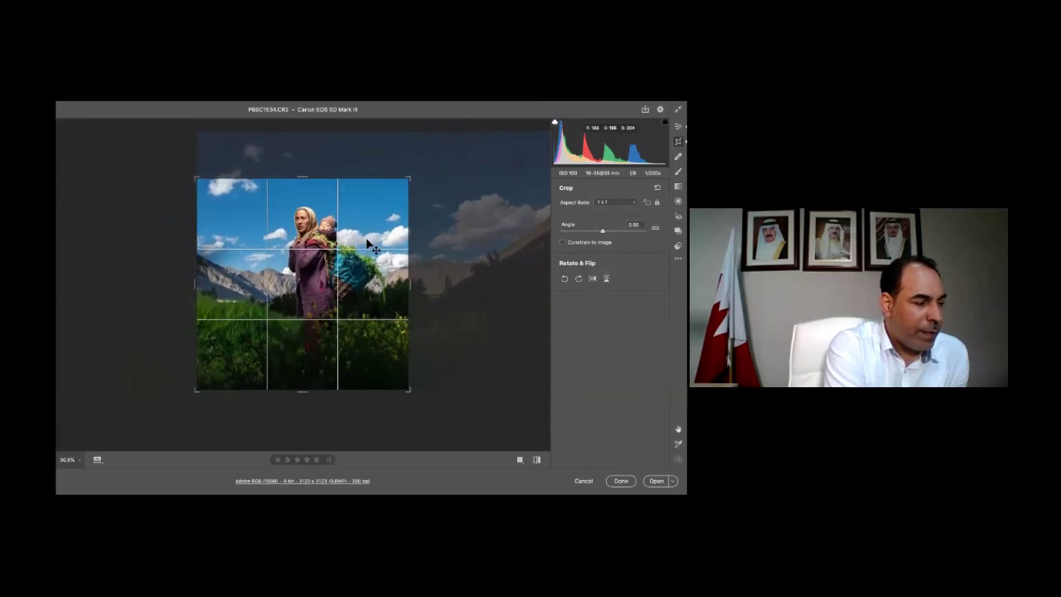
pyautogui.moveTo(413, 181); pyautogui.dragTo(406, 182)
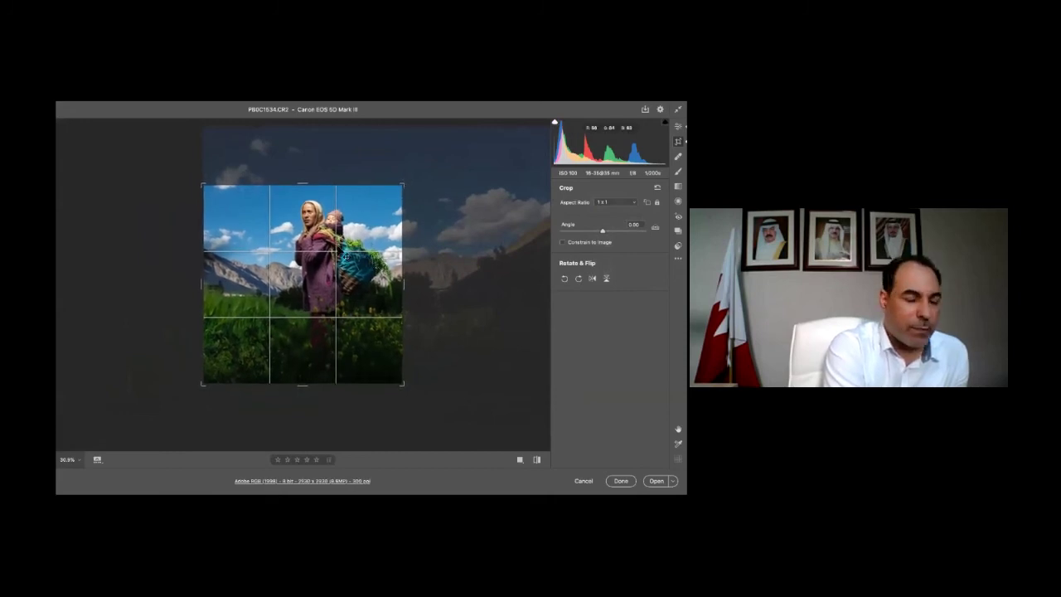
pyautogui.moveTo(333, 245); pyautogui.dragTo(331, 265)
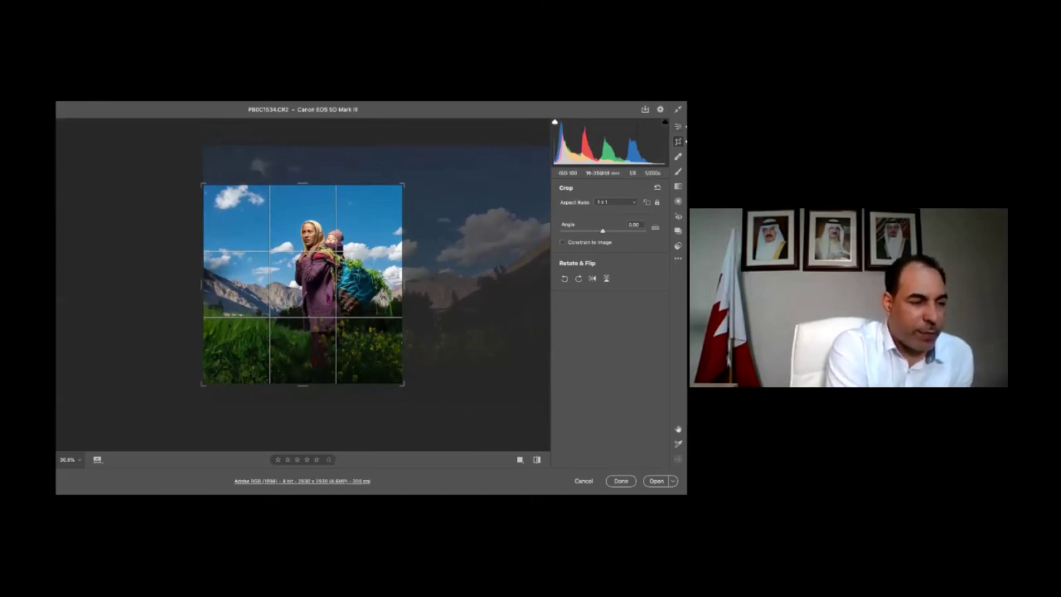
pyautogui.press('Return')
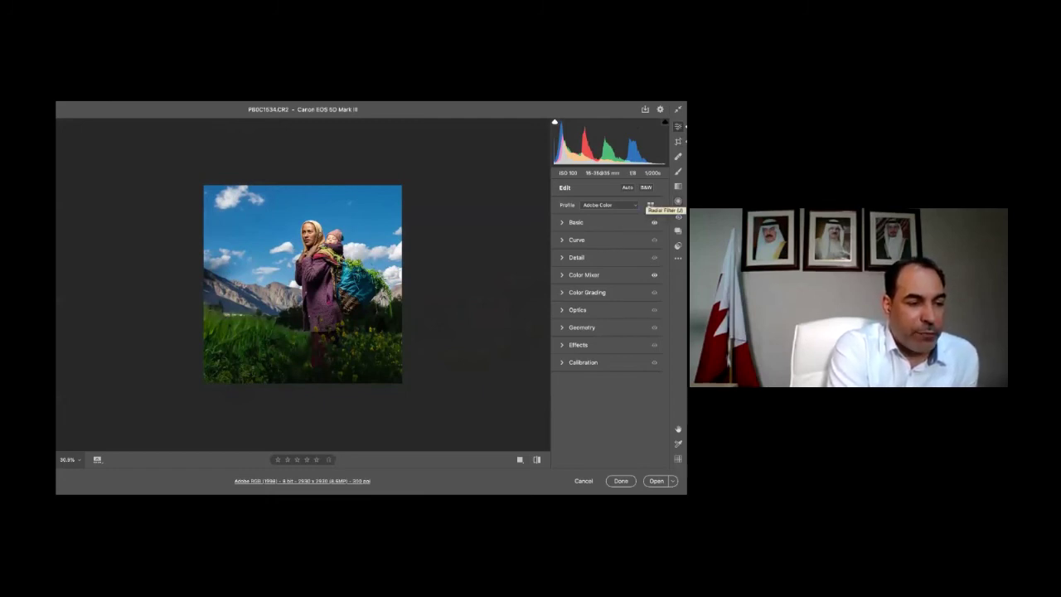
# - Reset the Radial Filter's selective edits and draw a tall ellipse centred on the woman's upper body, reaching the photo's lower edge
pyautogui.click(678, 201)
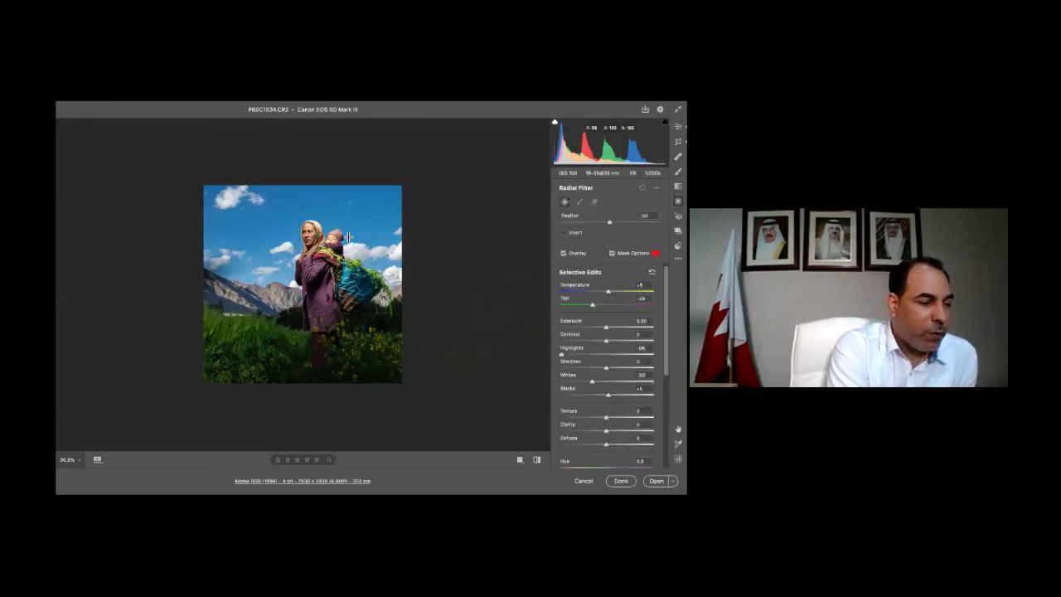
pyautogui.click(651, 272)
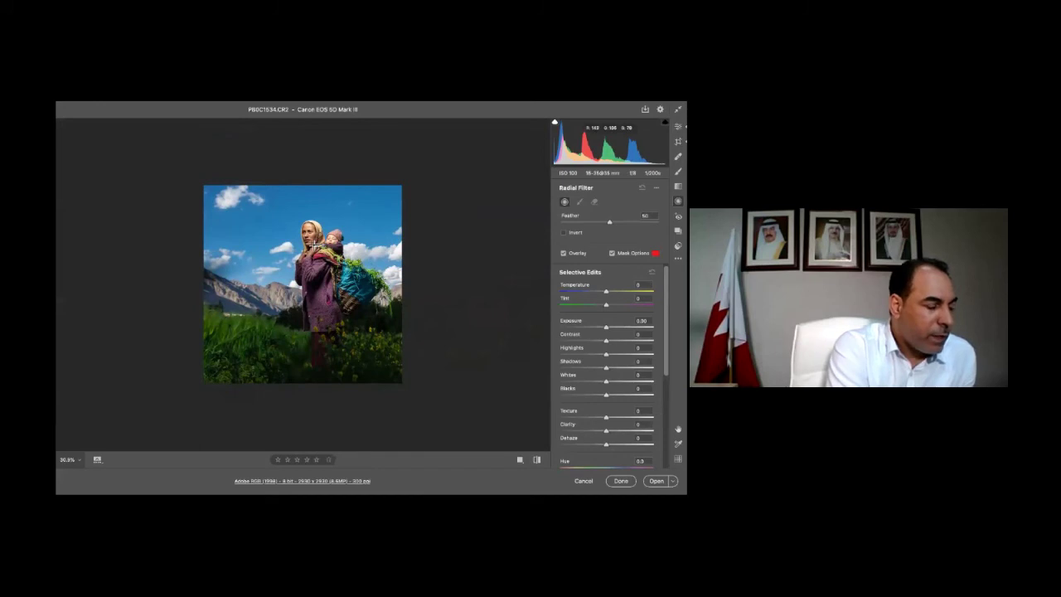
pyautogui.moveTo(318, 251); pyautogui.dragTo(378, 382)
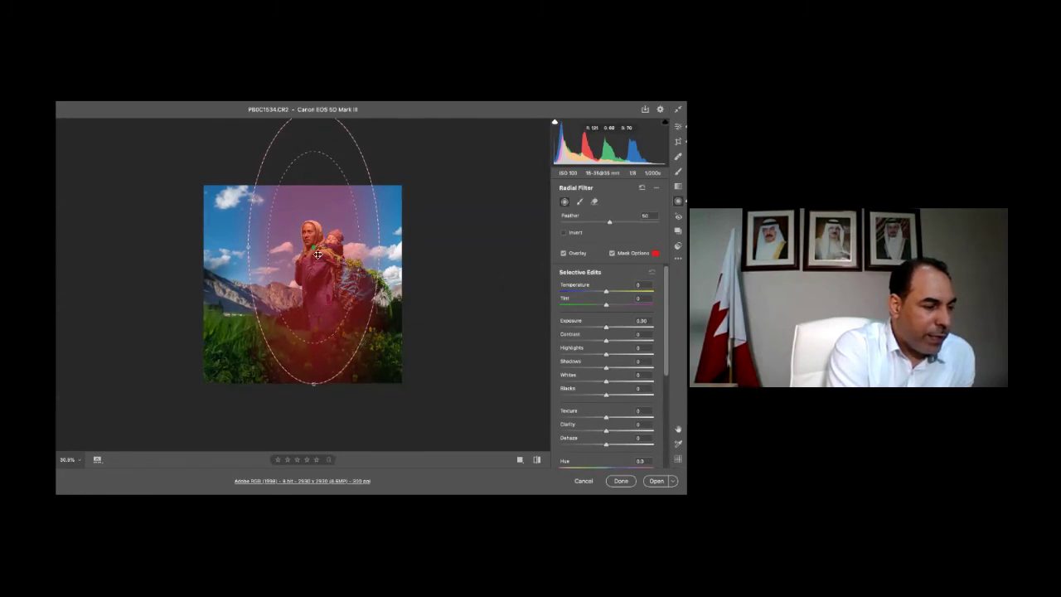
# - Shift the ellipse slightly to centre on the woman and child, invert it, and set Highlights to -15 and Whites to -8
pyautogui.moveTo(313, 251); pyautogui.dragTo(321, 255)
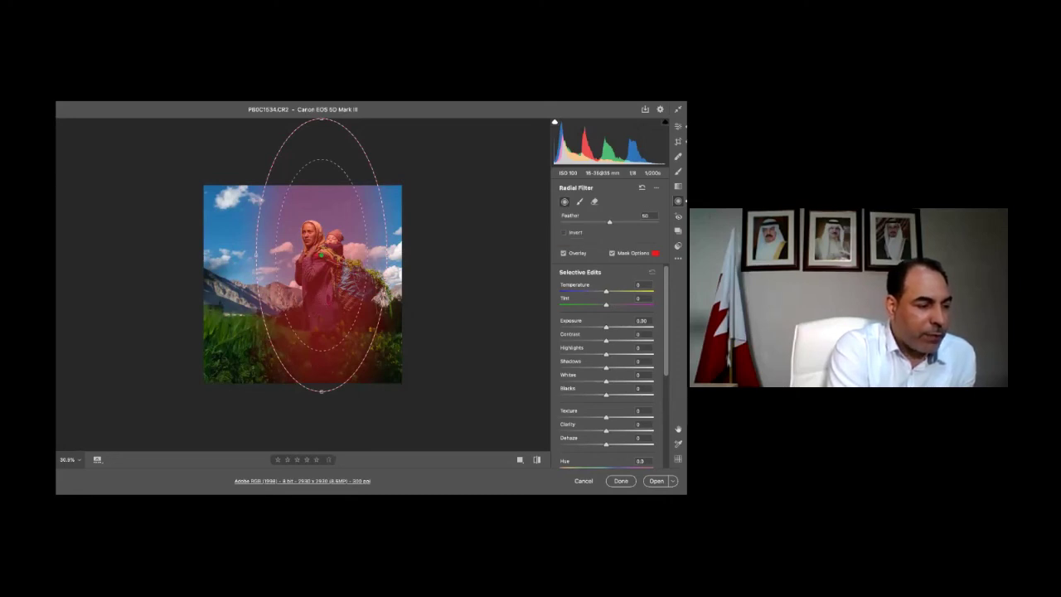
pyautogui.click(563, 232)
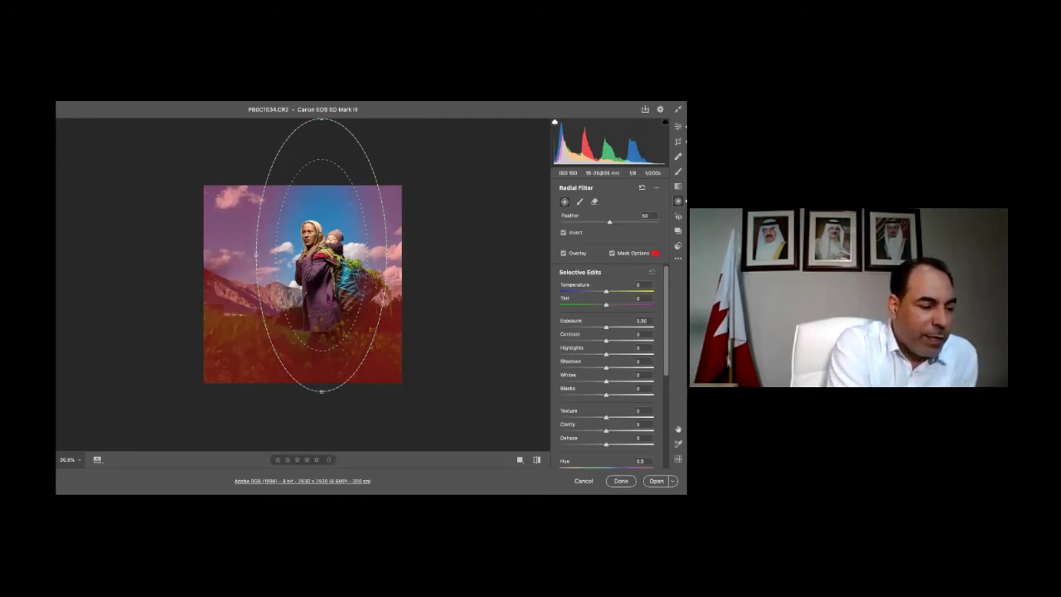
pyautogui.moveTo(606, 354); pyautogui.dragTo(602, 380)
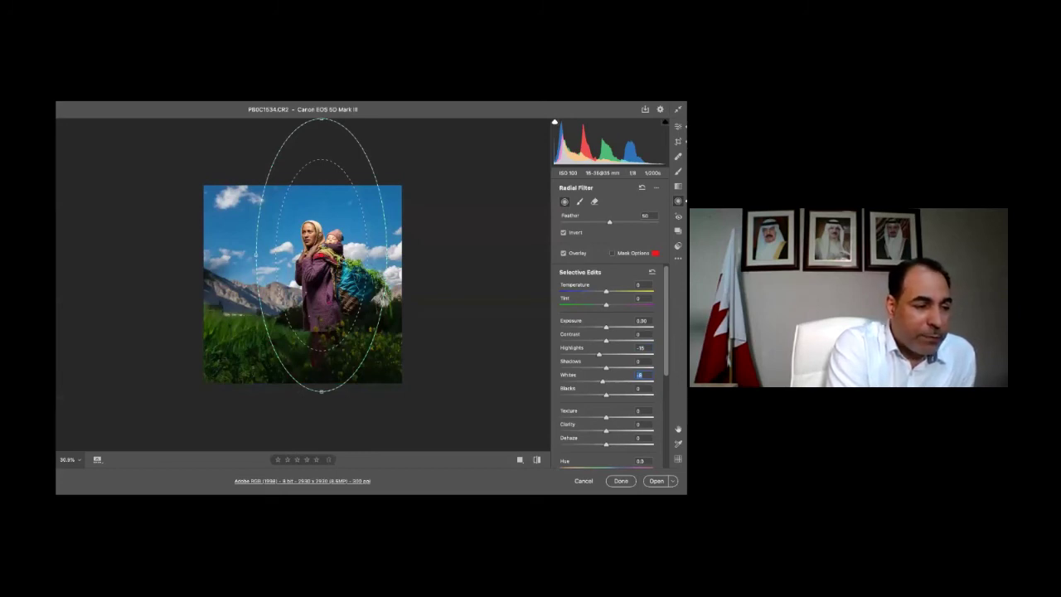
# - Draw graduated filters inward from the photo's upper and lower edges, with all selective edits reset except Exposure at -0.25
pyautogui.press('g')
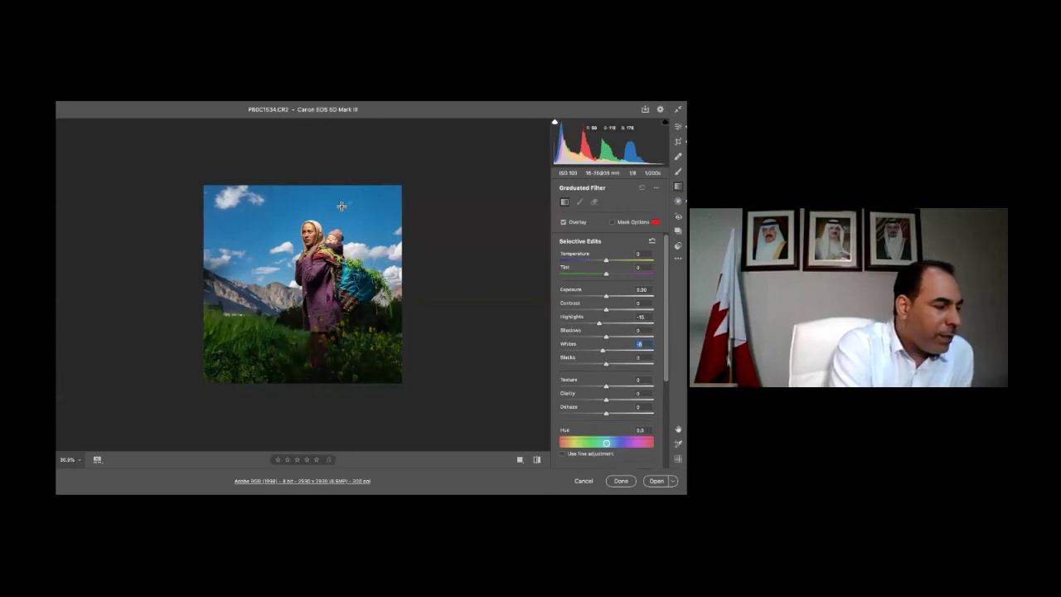
pyautogui.moveTo(307, 189); pyautogui.dragTo(305, 270)
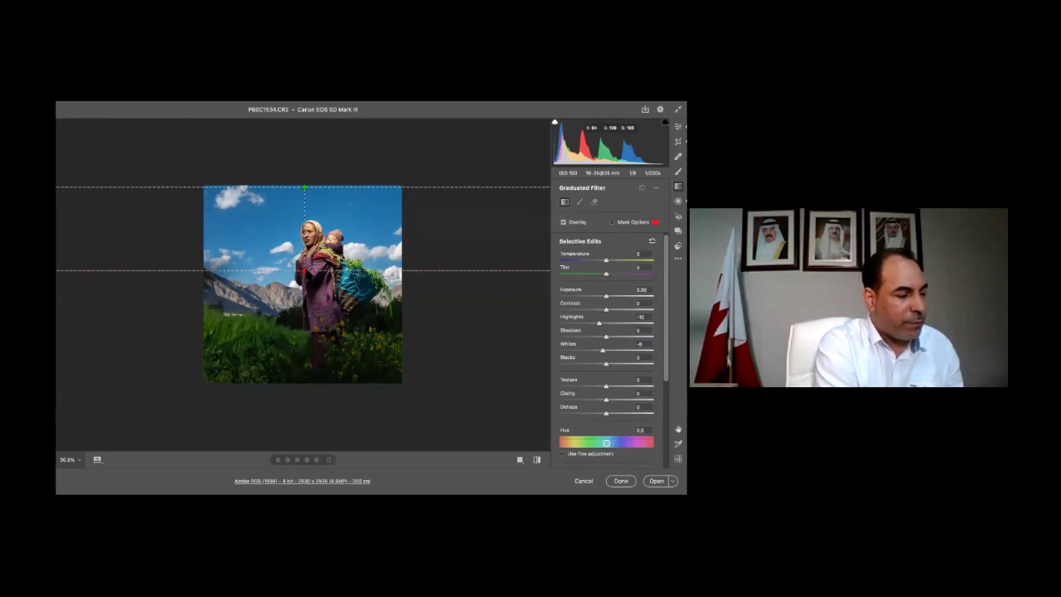
pyautogui.click(652, 241)
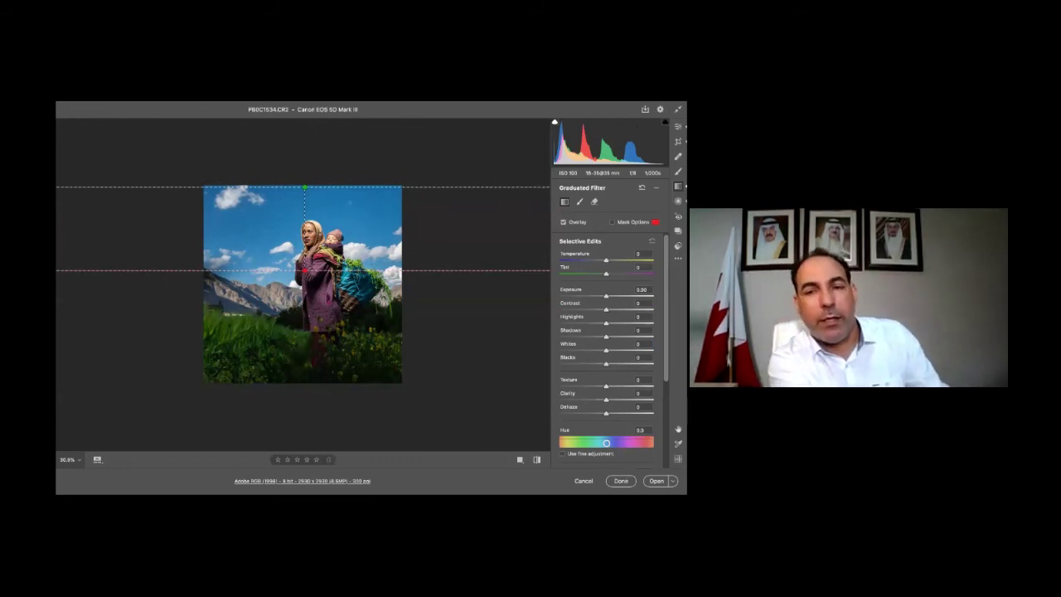
pyautogui.moveTo(606, 295); pyautogui.dragTo(604, 295)
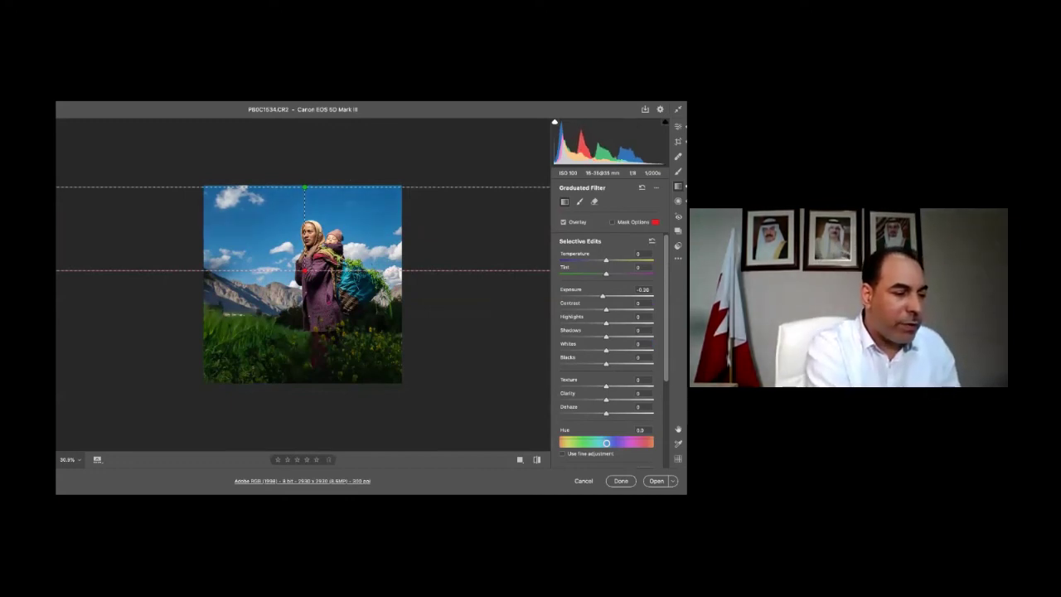
pyautogui.moveTo(603, 295); pyautogui.dragTo(602, 295)
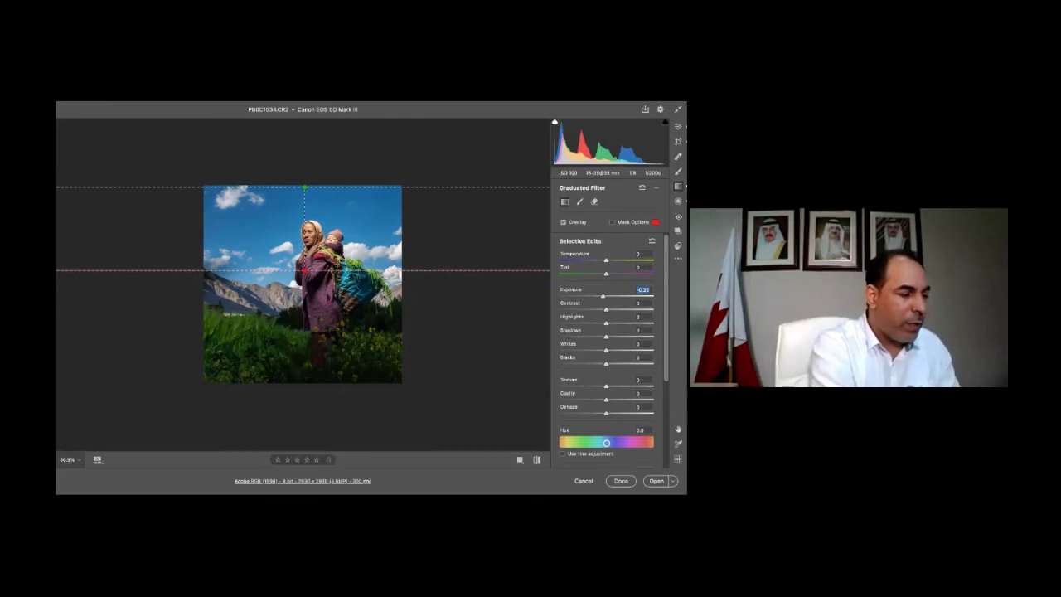
pyautogui.moveTo(305, 384); pyautogui.dragTo(302, 327)
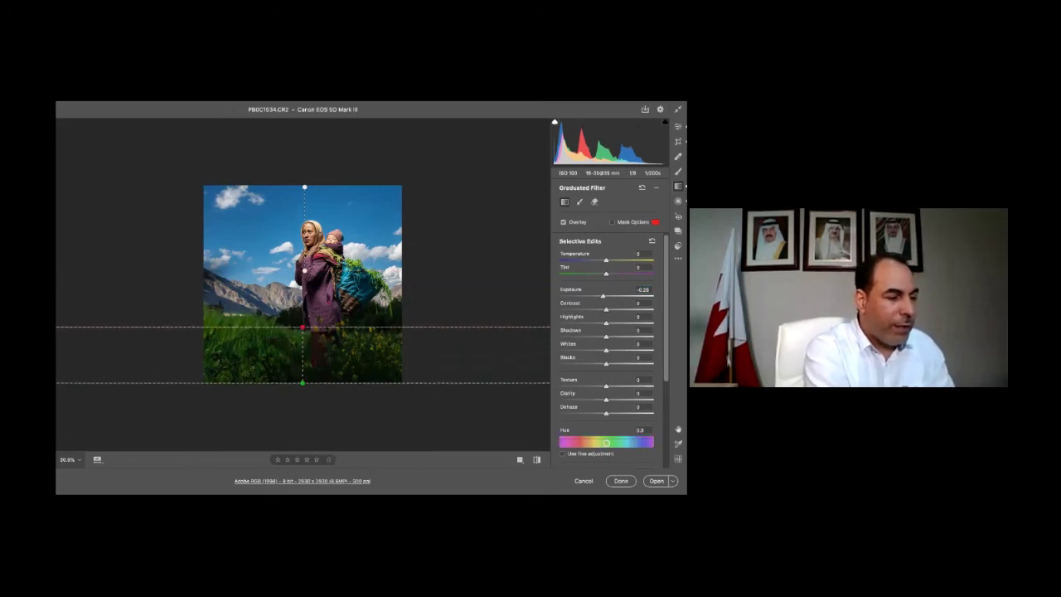
# - Draw a non-inverted circular radial filter over the dark mountains at the photo's left side and check its coverage with the mask overlay
pyautogui.press('j')
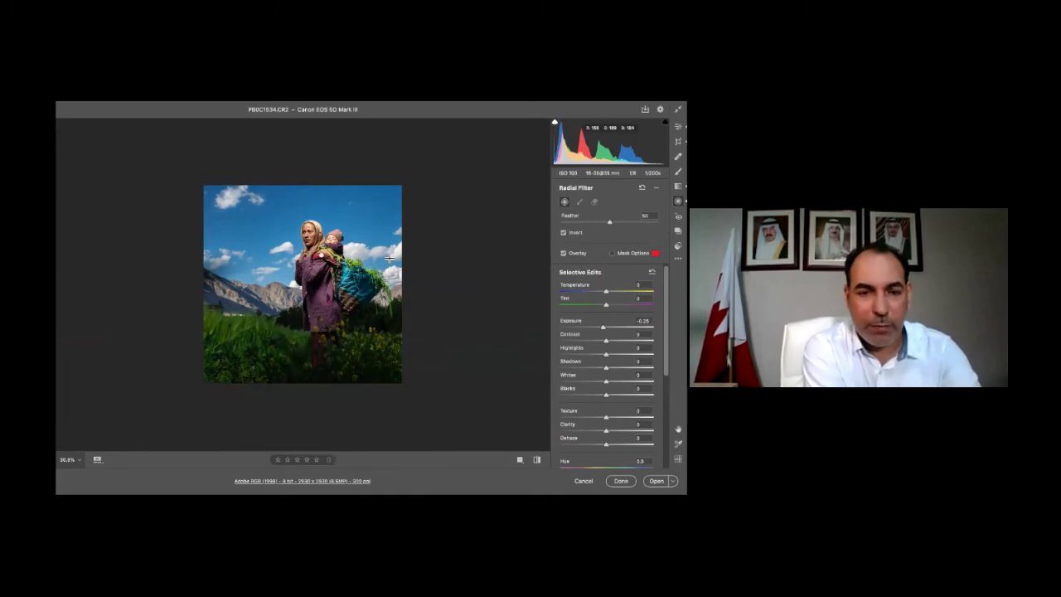
pyautogui.scroll(3, 381, 244)
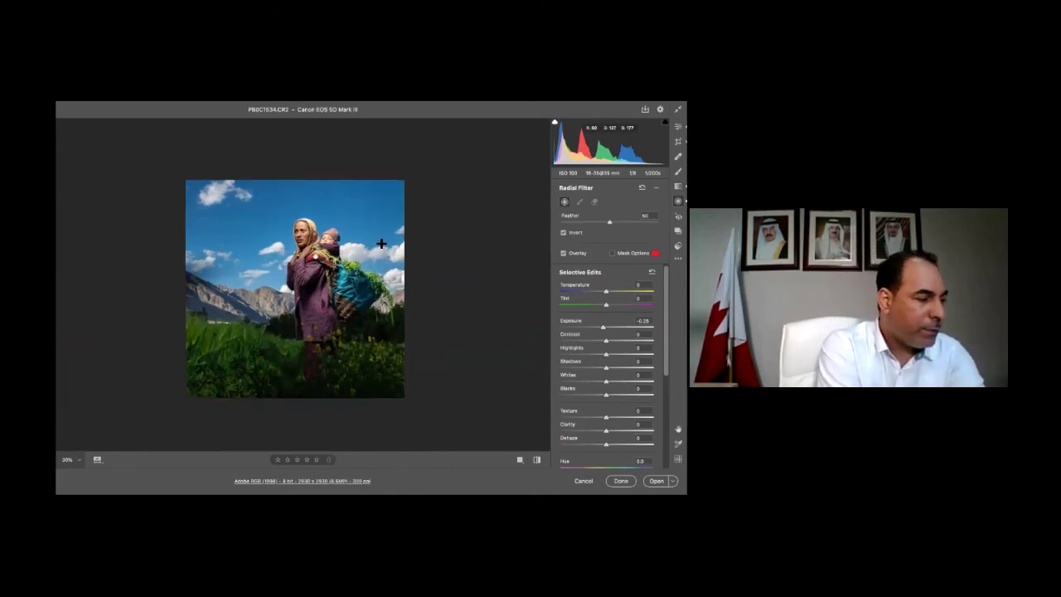
pyautogui.hscroll(-3, 394, 238)
pyautogui.hscroll(1, 394, 238)
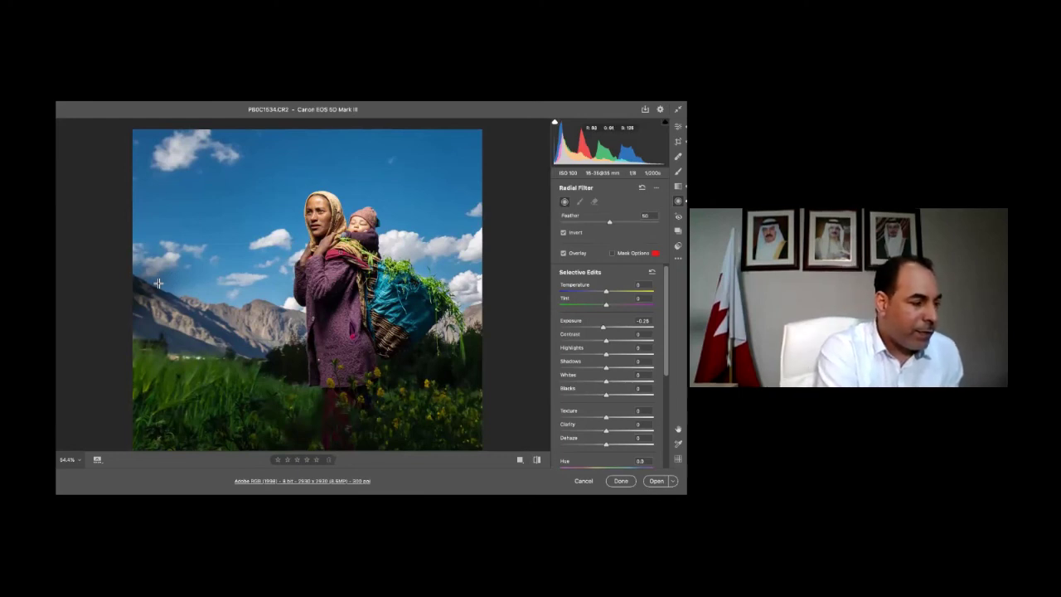
pyautogui.moveTo(154, 280); pyautogui.dragTo(217, 304)
pyautogui.press('x')
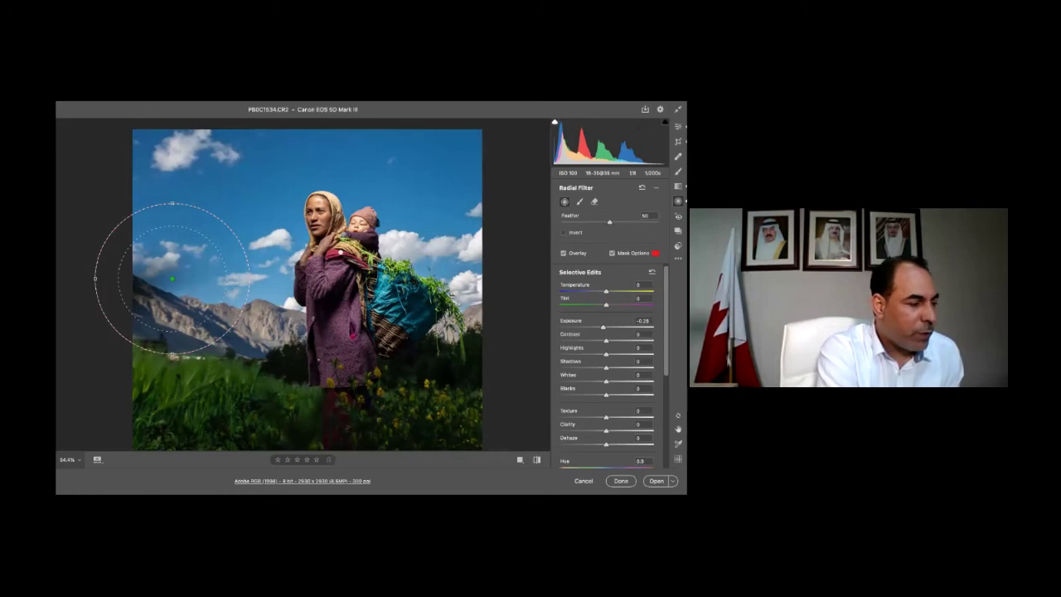
pyautogui.moveTo(172, 279)
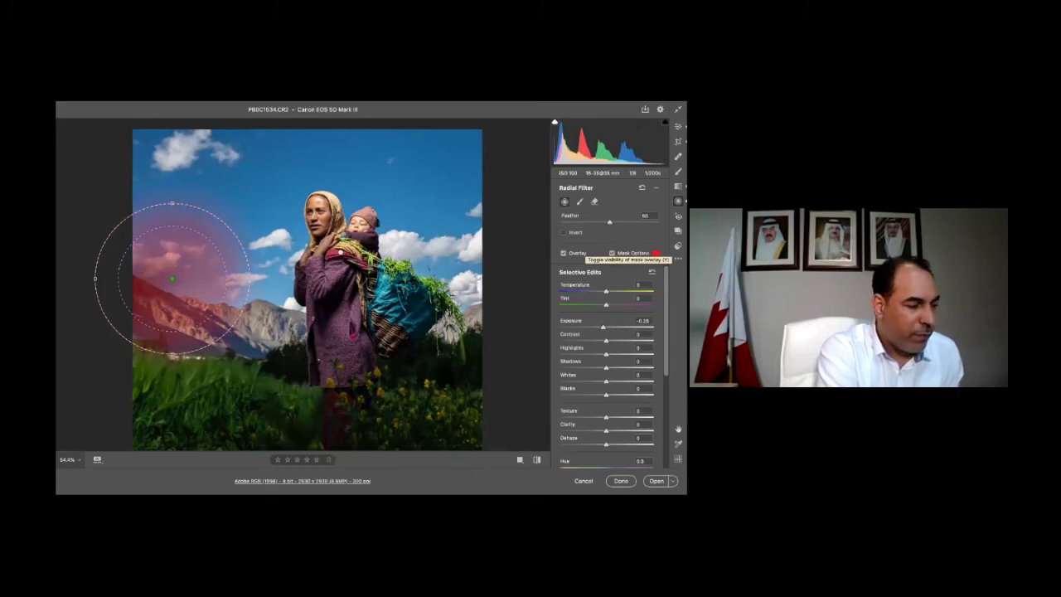
pyautogui.press('y')
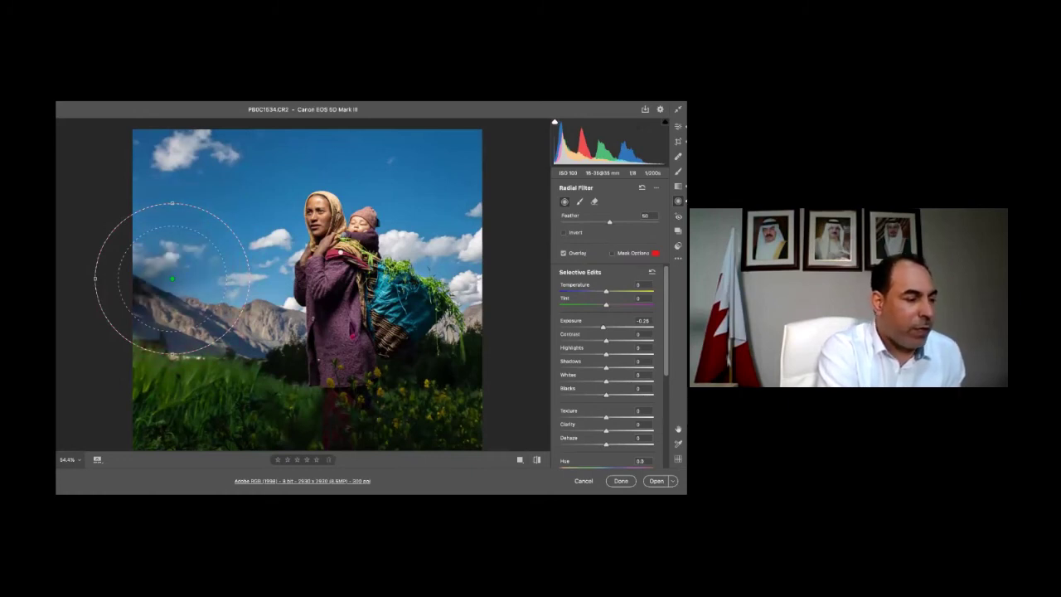
# - Set the mountain radial filter's Highlights to +60, Shadows to +59, Whites to +26 and Contrast to -39, moving it toward the photo's left edge
pyautogui.moveTo(606, 368); pyautogui.dragTo(648, 354)
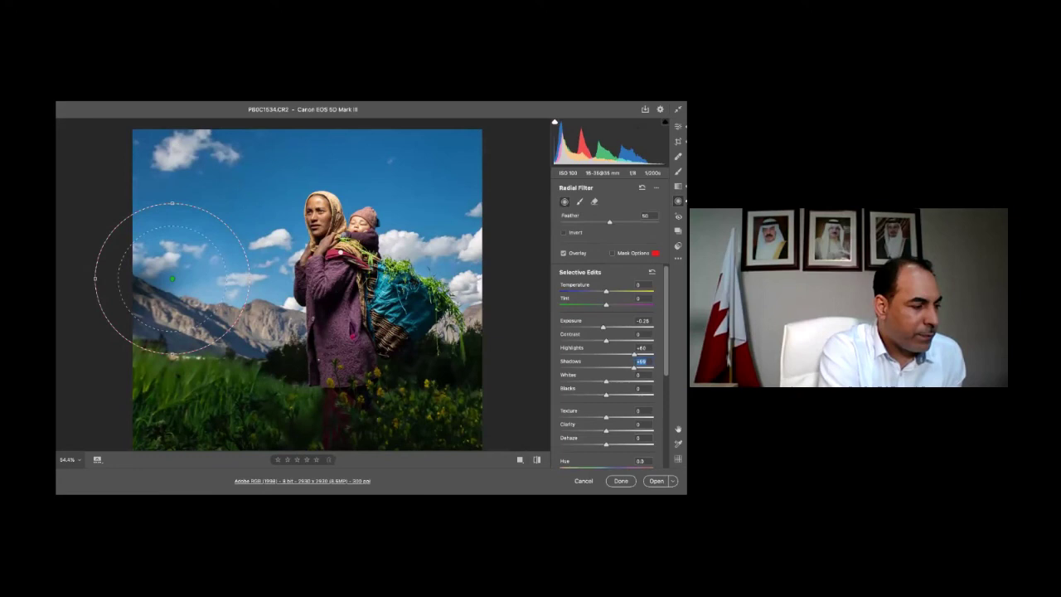
pyautogui.click(641, 348)
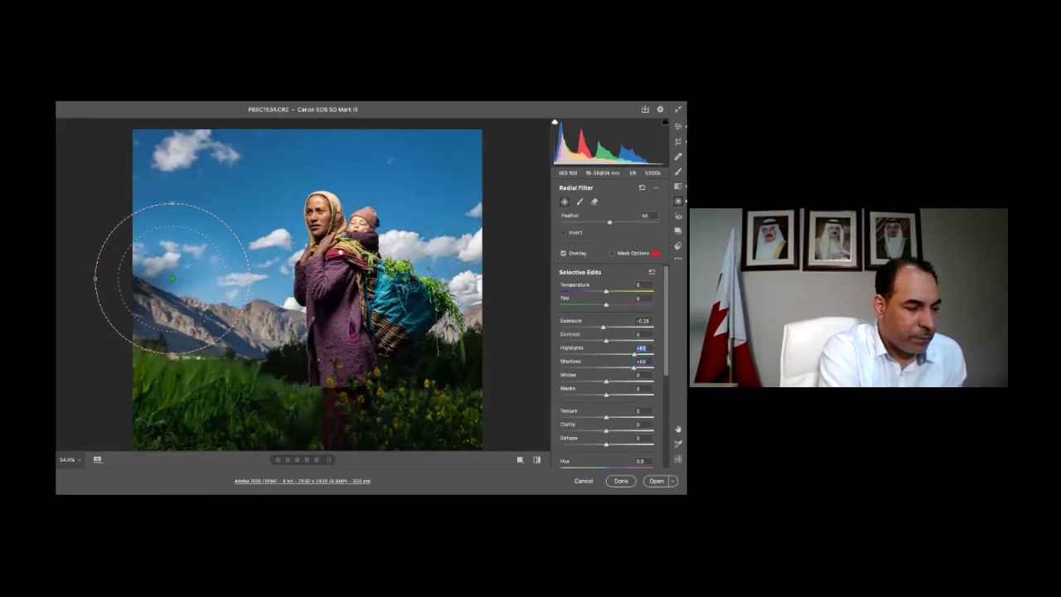
pyautogui.moveTo(608, 381); pyautogui.dragTo(622, 381)
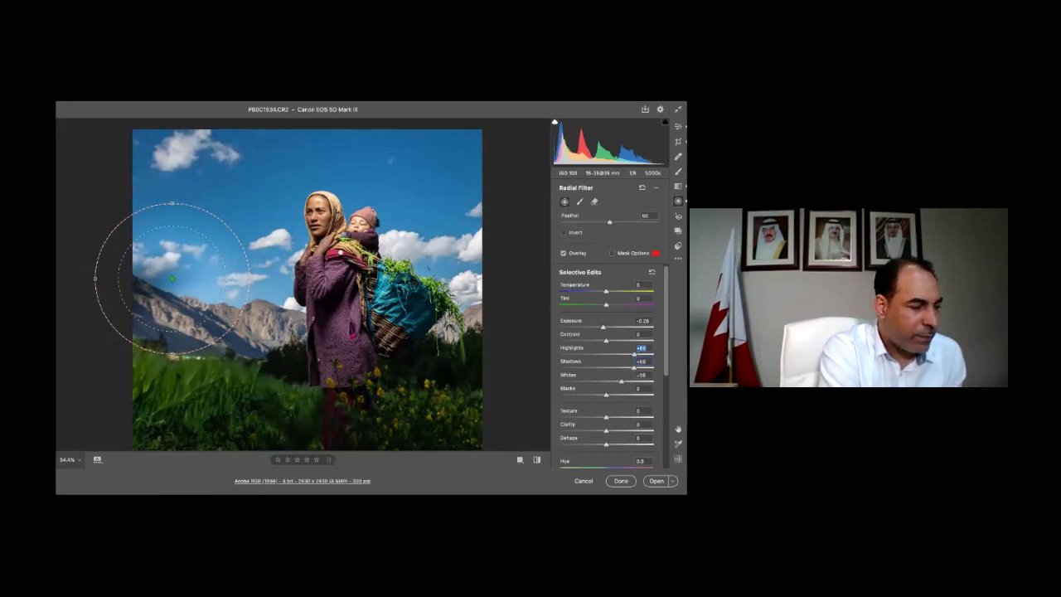
pyautogui.moveTo(193, 309); pyautogui.dragTo(157, 307)
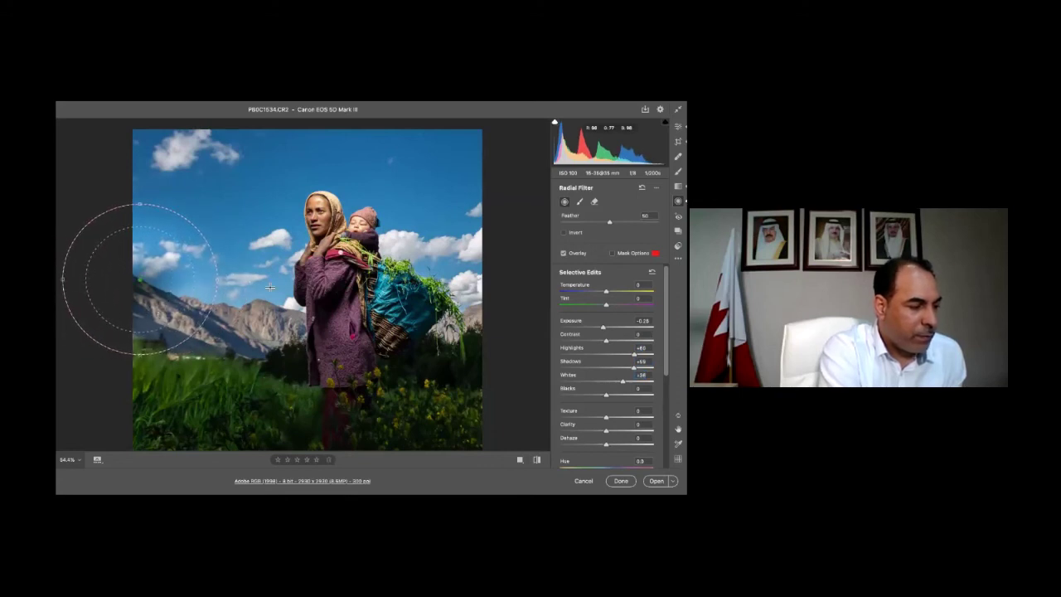
pyautogui.moveTo(612, 381)
pyautogui.mouseDown()
pyautogui.moveTo(597, 381)
pyautogui.moveTo(628, 381)
pyautogui.moveTo(618, 382)
pyautogui.mouseUp()
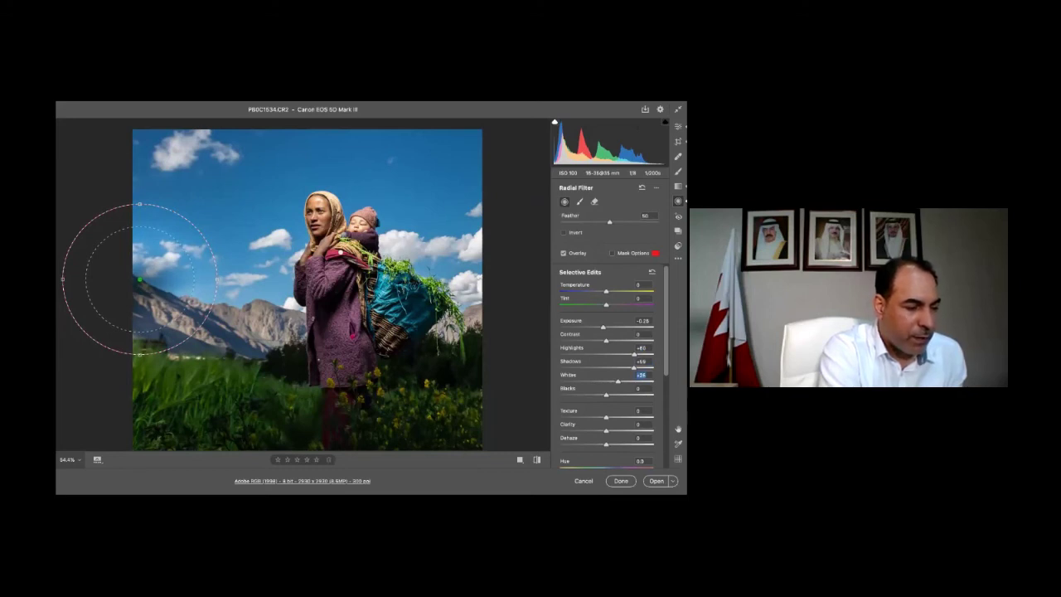
pyautogui.moveTo(600, 340); pyautogui.dragTo(579, 340)
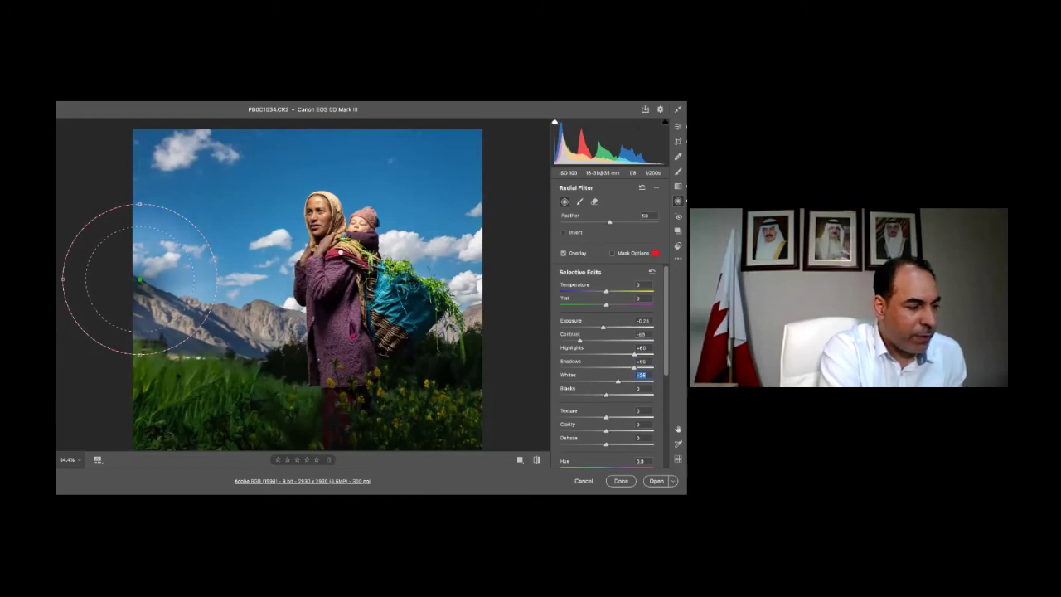
pyautogui.click(641, 334)
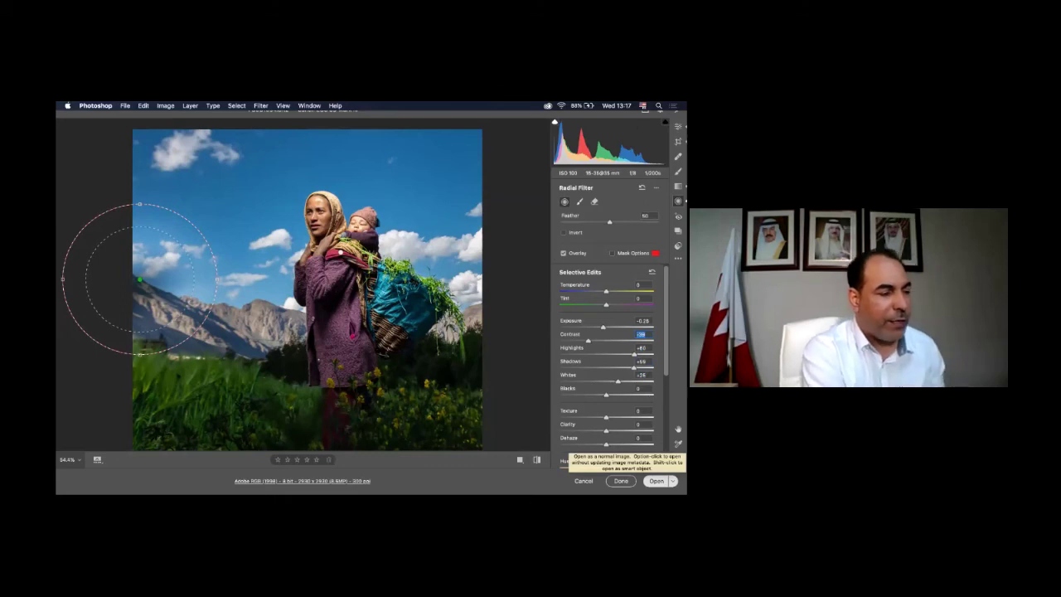
# - Open the developed photo in Photoshop as a normal image and duplicate the Background layer
pyautogui.click(656, 481)
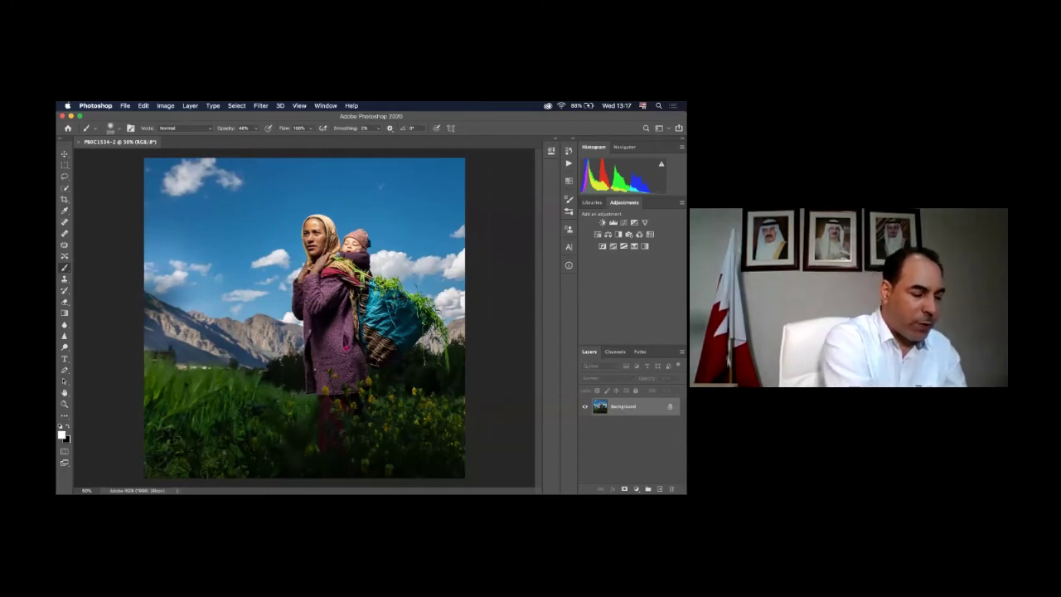
pyautogui.press('super+j')
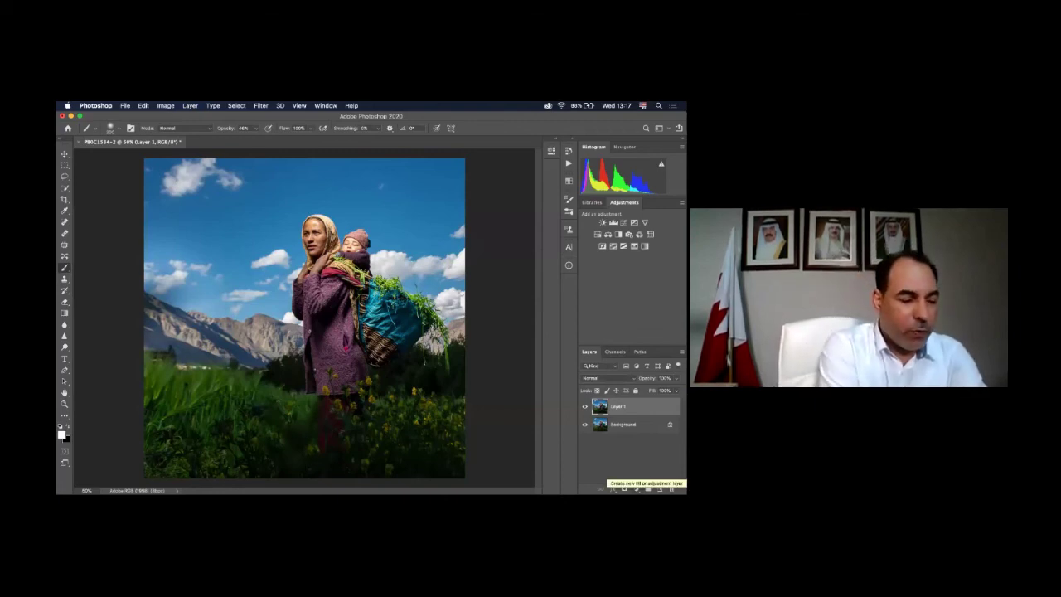
# - Add a Curves adjustment layer above the duplicate and lower the curve's midpoint slightly to darken the photo
pyautogui.click(636, 488)
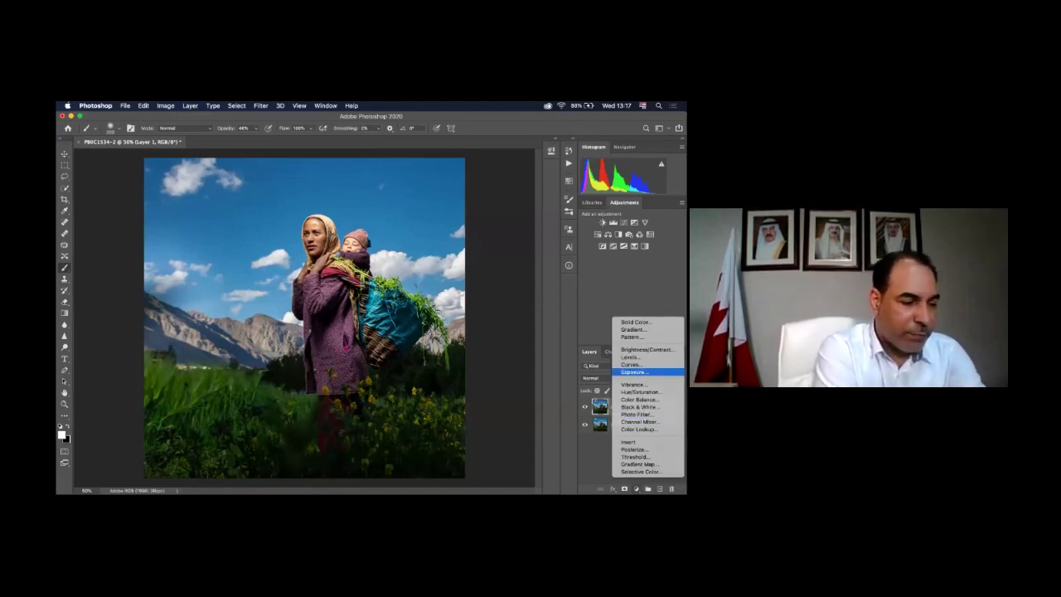
pyautogui.click(632, 365)
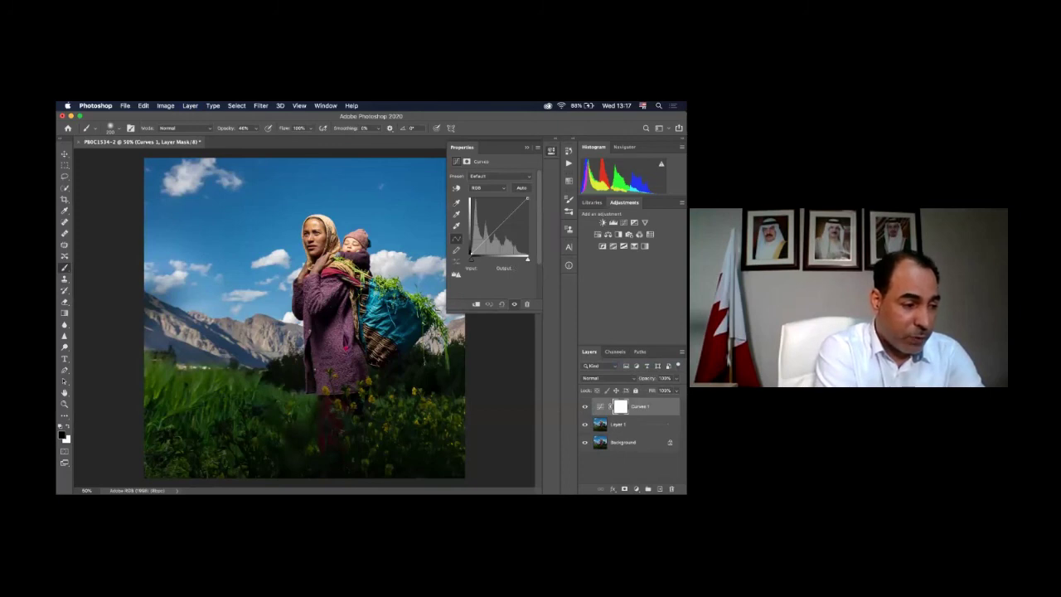
pyautogui.moveTo(527, 199)
pyautogui.mouseDown()
pyautogui.moveTo(493, 198)
pyautogui.moveTo(527, 200)
pyautogui.moveTo(528, 218)
pyautogui.moveTo(527, 198)
pyautogui.mouseUp()
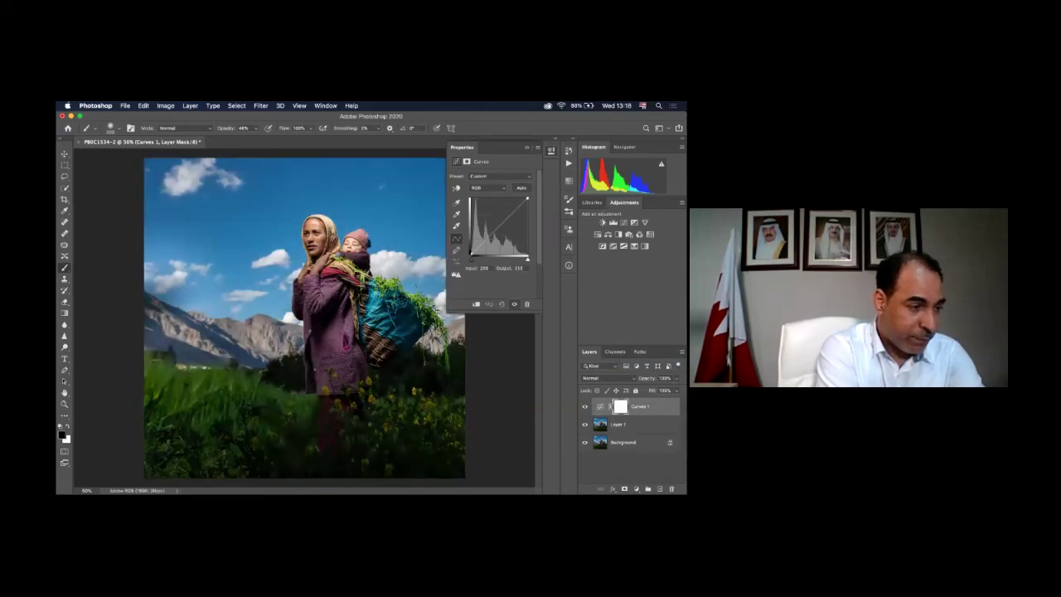
pyautogui.moveTo(471, 253)
pyautogui.mouseDown()
pyautogui.moveTo(471, 244)
pyautogui.moveTo(470, 255)
pyautogui.moveTo(494, 254)
pyautogui.moveTo(471, 254)
pyautogui.mouseUp()
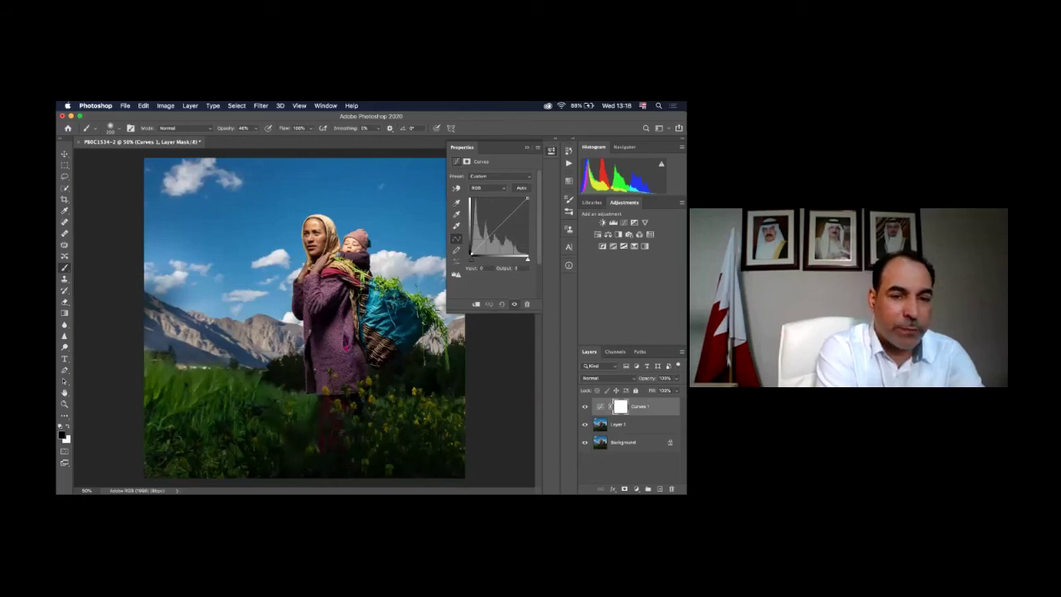
pyautogui.click(500, 227)
pyautogui.moveTo(499, 226); pyautogui.dragTo(500, 226)
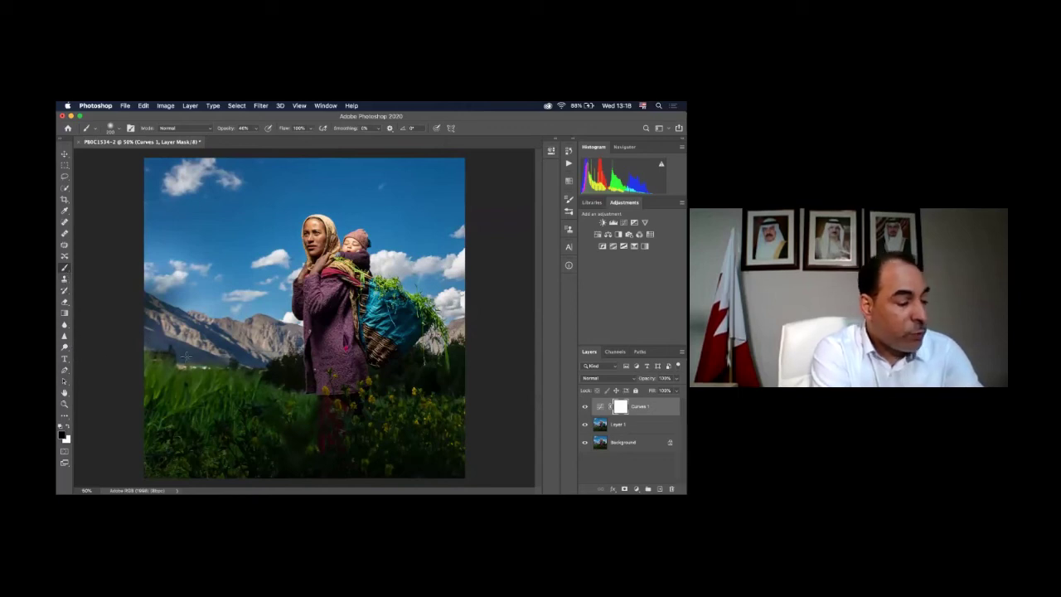
# - Swap the foreground and background colours back and forth, ending with black as the foreground colour
pyautogui.click(69, 428)
pyautogui.click(69, 428)
pyautogui.click(69, 428)
pyautogui.click(70, 428)
pyautogui.click(70, 427)
pyautogui.click(70, 428)
pyautogui.click(70, 427)
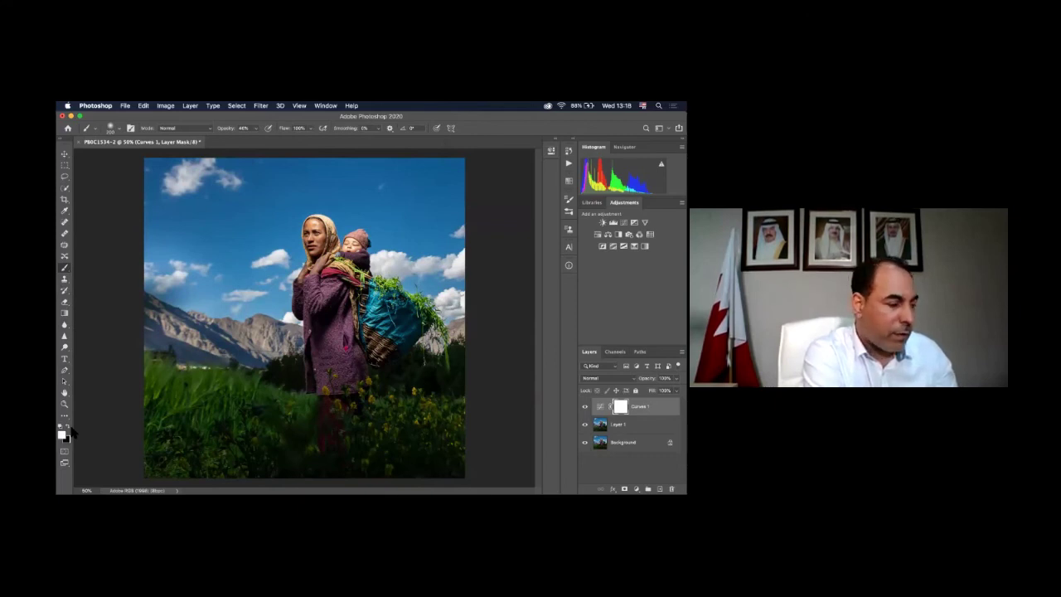
pyautogui.click(70, 429)
pyautogui.click(70, 429)
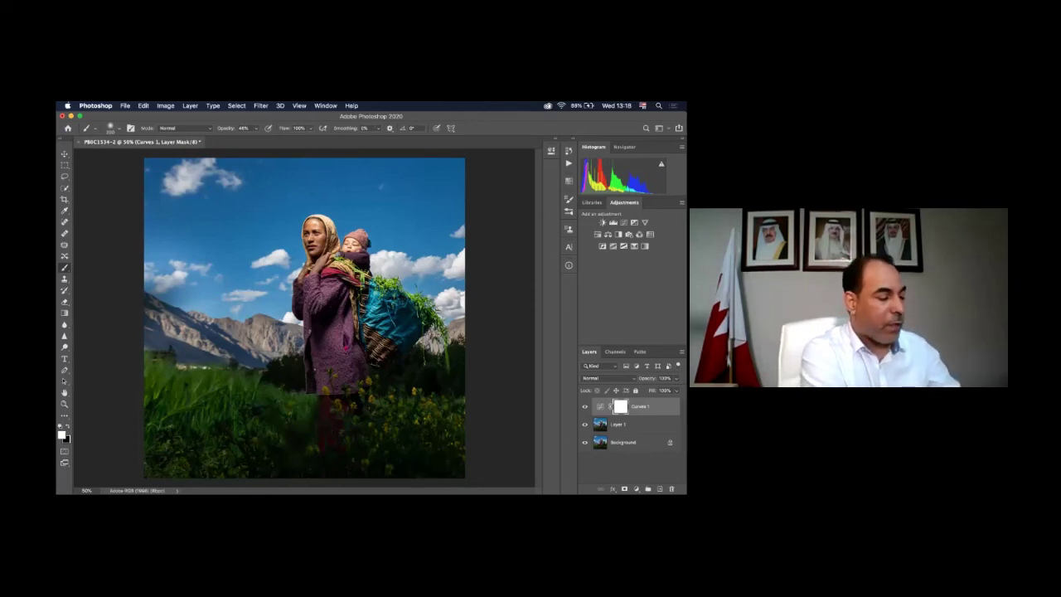
pyautogui.press('x')
pyautogui.press('x')
pyautogui.press('x')
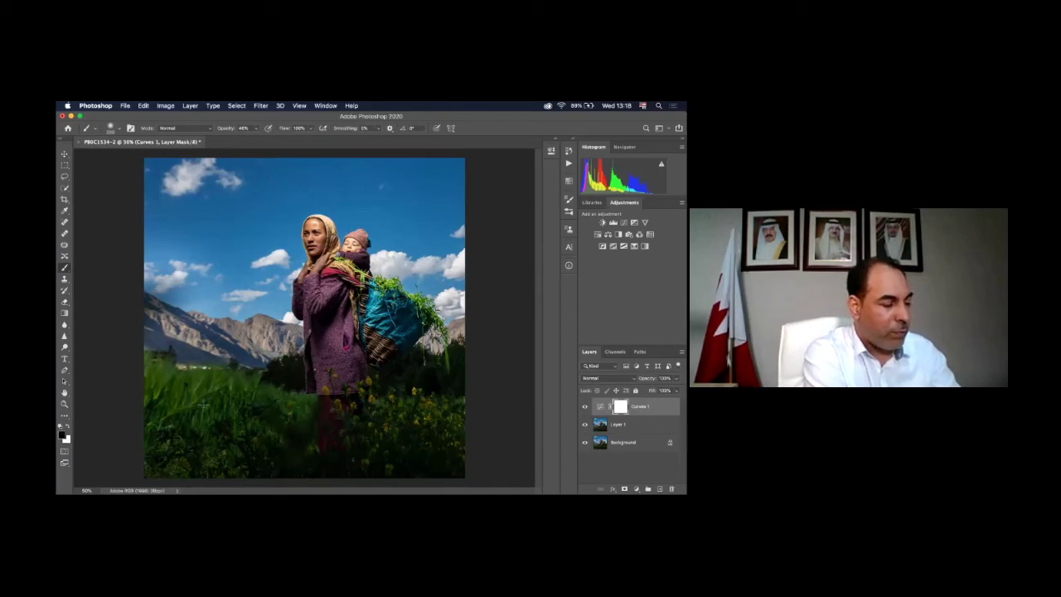
pyautogui.press('x')
pyautogui.press('x')
pyautogui.press('x')
pyautogui.press('x')
pyautogui.press('x')
pyautogui.press('x')
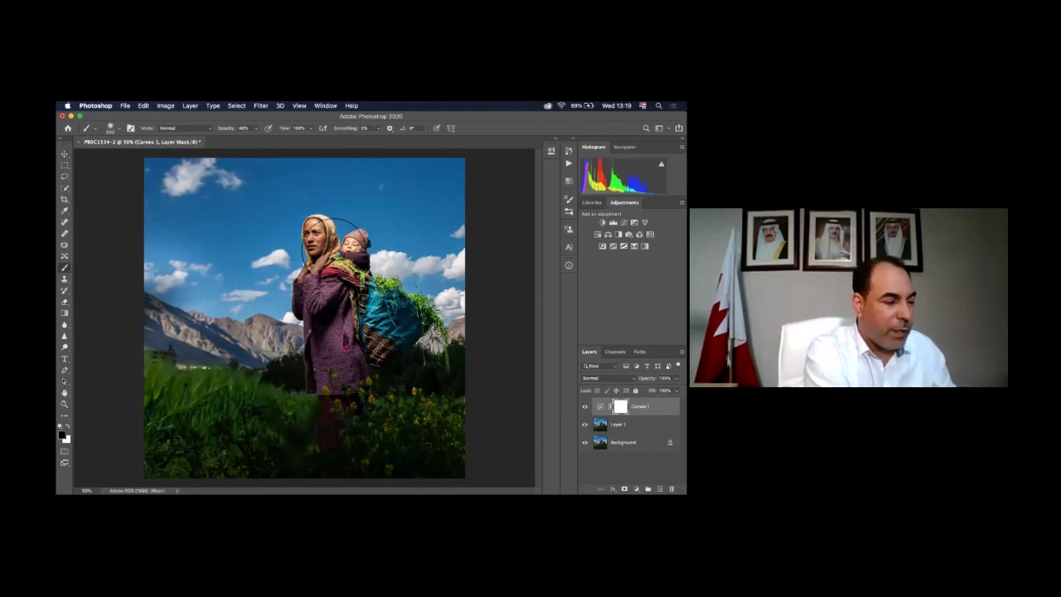
# - Paint black on the Curves layer mask over the woman and child with a large soft brush
pyautogui.moveTo(326, 245)
pyautogui.mouseDown()
pyautogui.moveTo(348, 284)
pyautogui.moveTo(336, 295)
pyautogui.moveTo(340, 330)
pyautogui.moveTo(335, 304)
pyautogui.mouseUp()
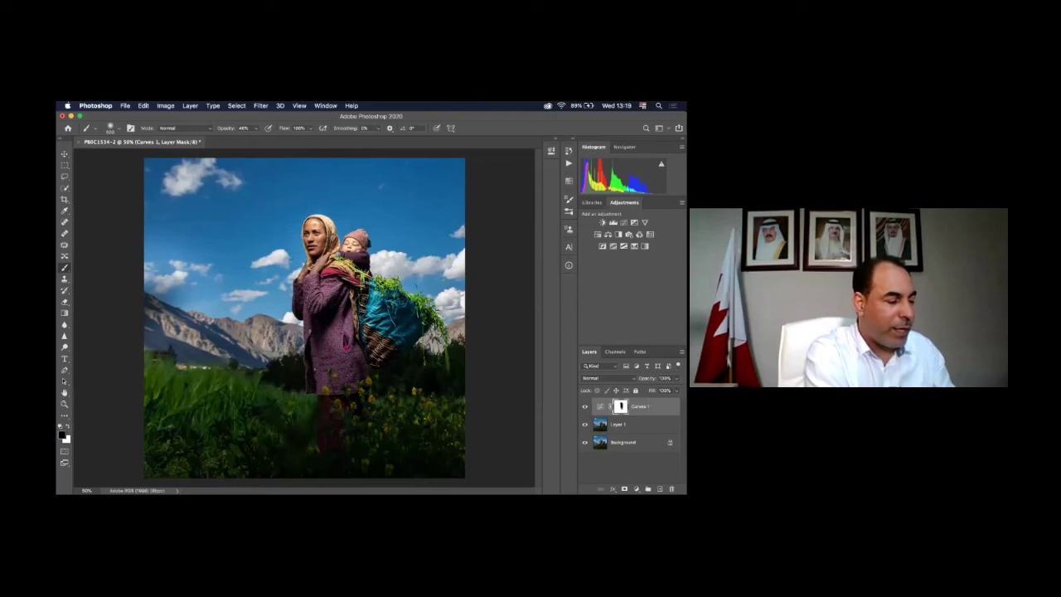
# - Add a second Curves adjustment layer, raise the curve's midpoint to brighten the photo, and invert its mask to black
pyautogui.click(636, 489)
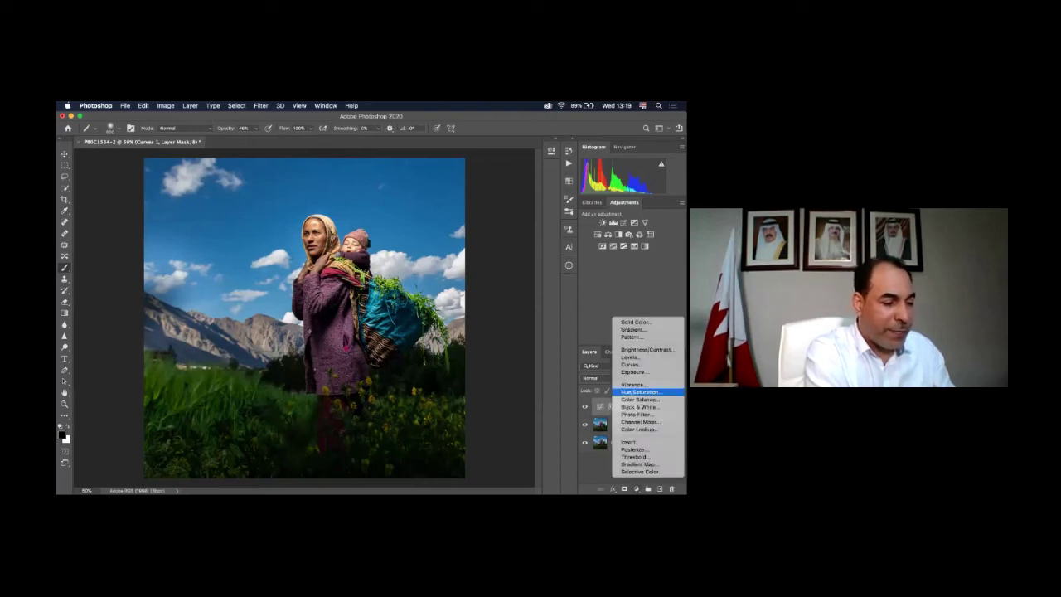
pyautogui.click(632, 364)
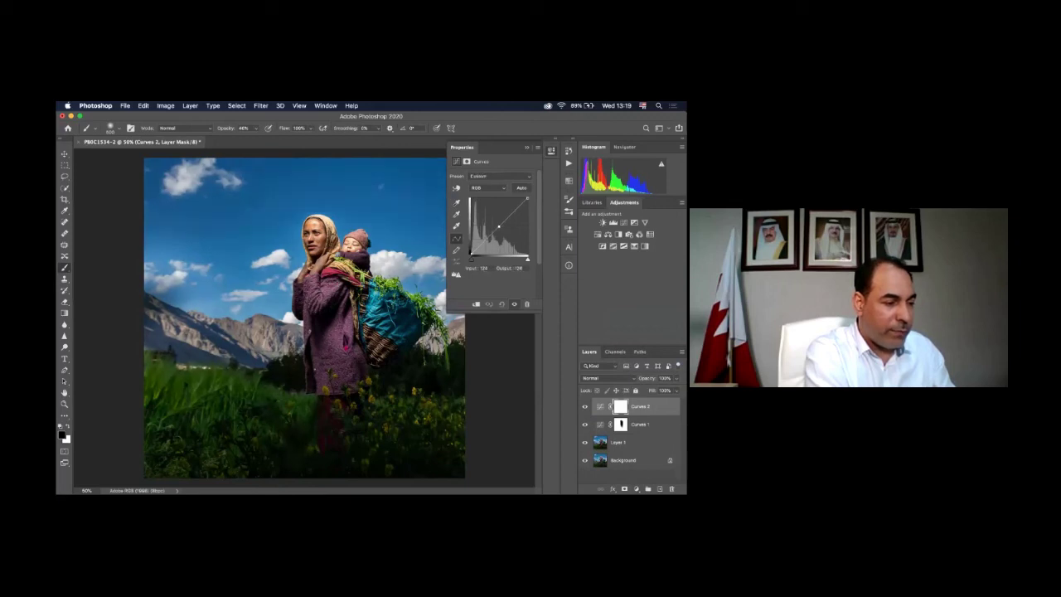
pyautogui.moveTo(498, 228); pyautogui.dragTo(495, 222)
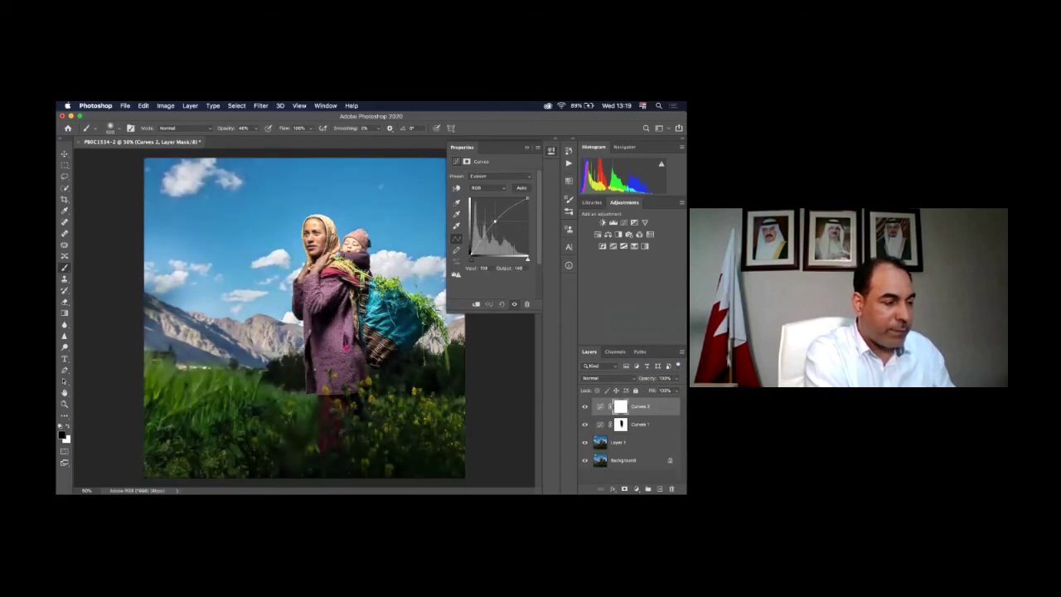
pyautogui.click(527, 148)
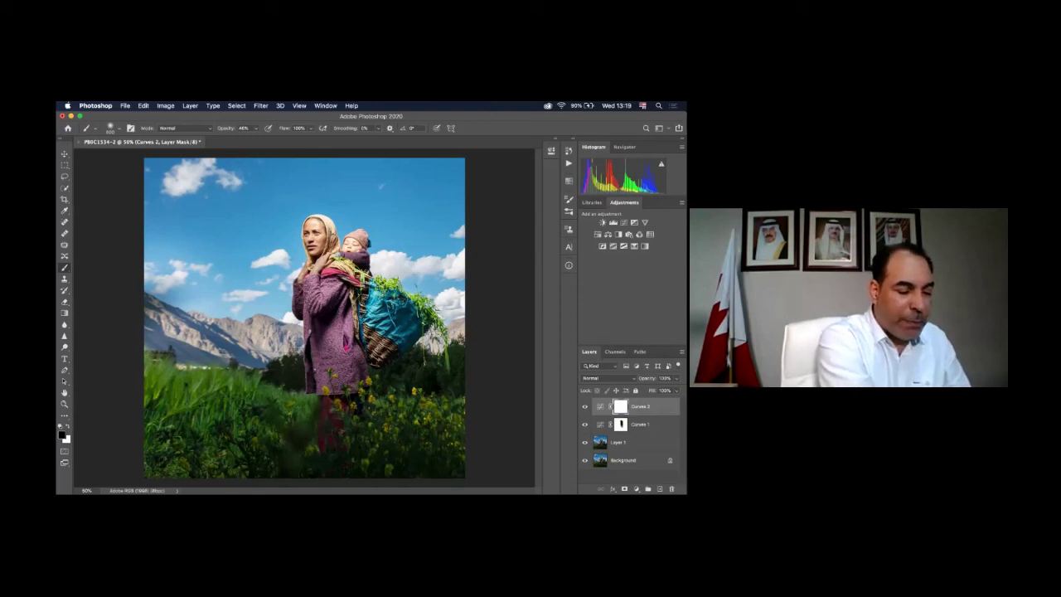
pyautogui.press('super+i')
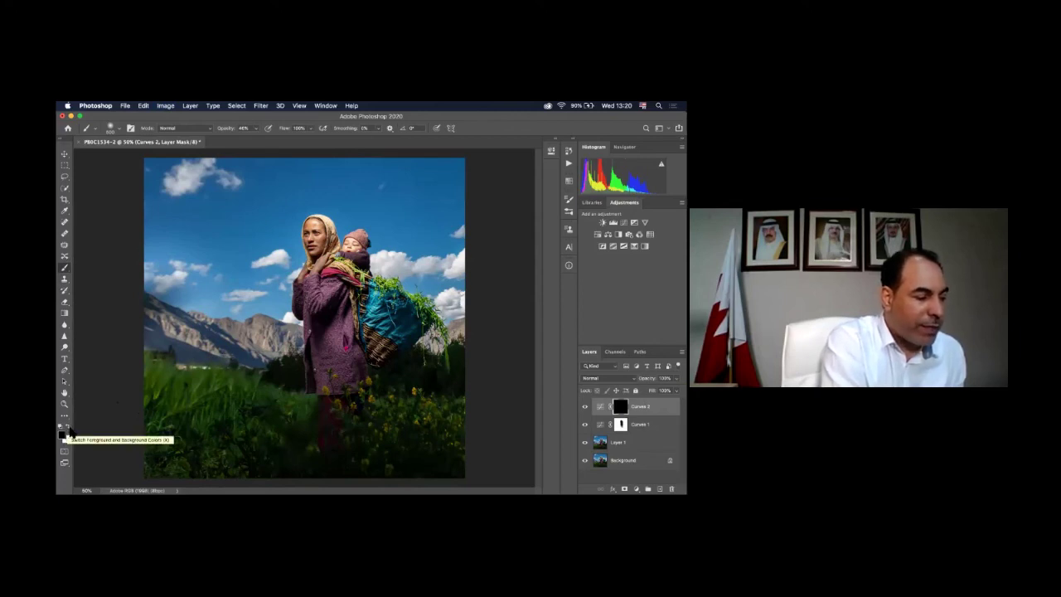
# - Paint white at a reduced brush opacity on the upper Curves mask over the mountains and clouds beside the woman
pyautogui.click(68, 431)
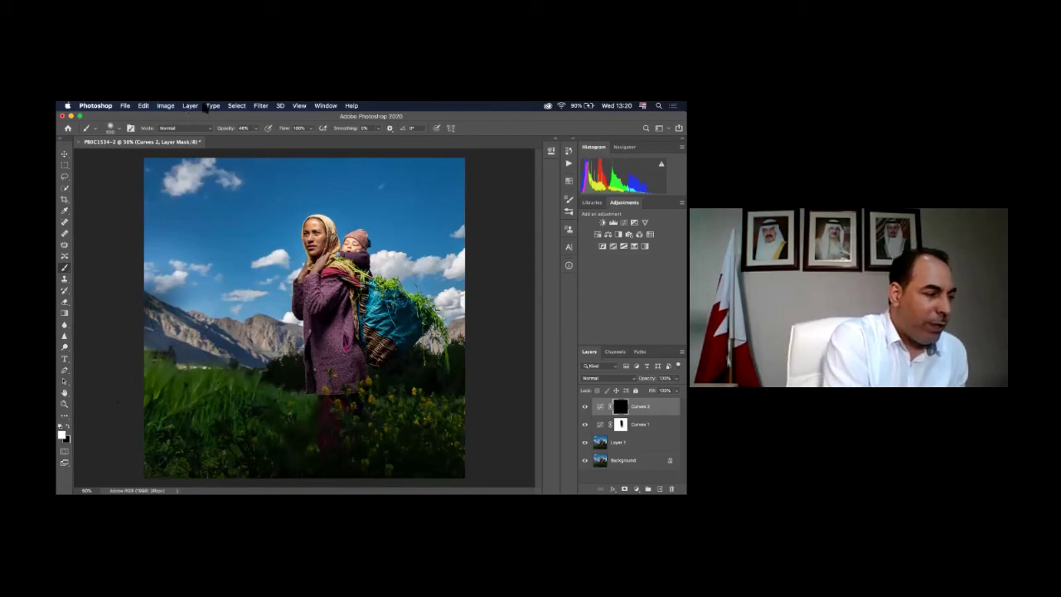
pyautogui.click(254, 127)
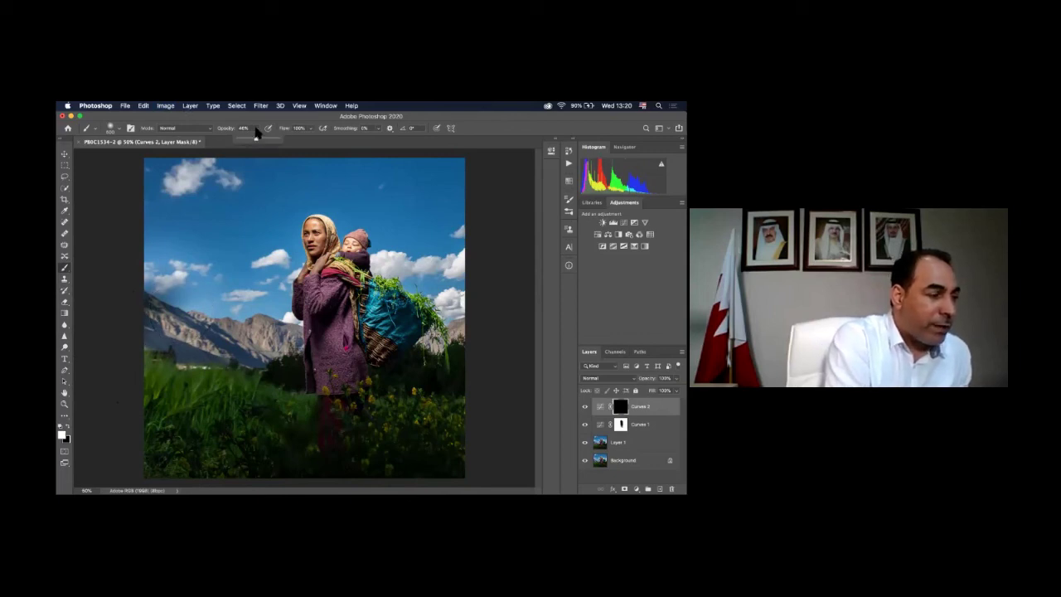
pyautogui.moveTo(257, 140); pyautogui.dragTo(247, 140)
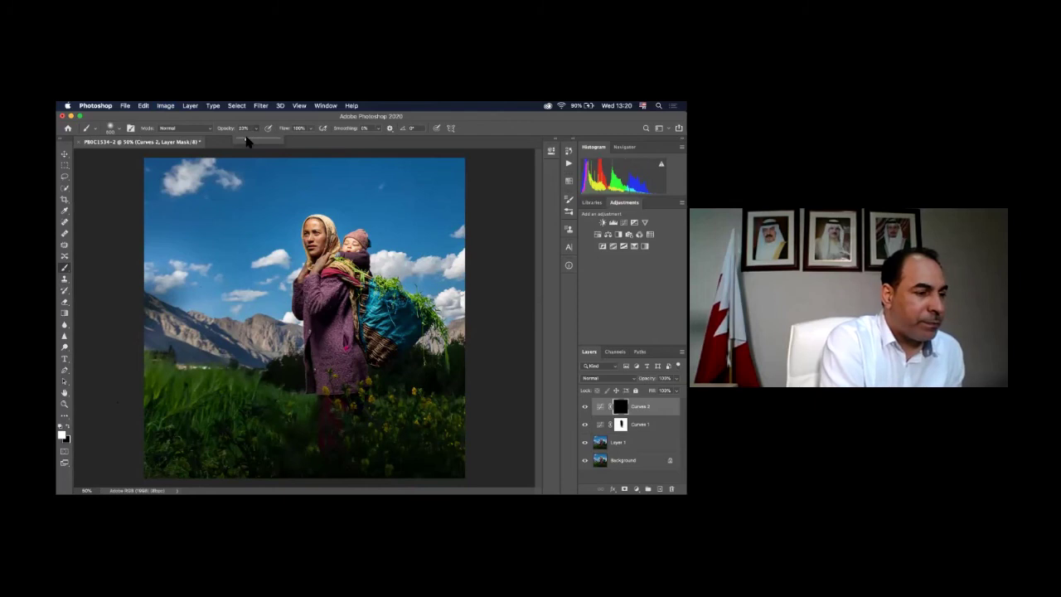
pyautogui.moveTo(247, 141); pyautogui.dragTo(243, 144)
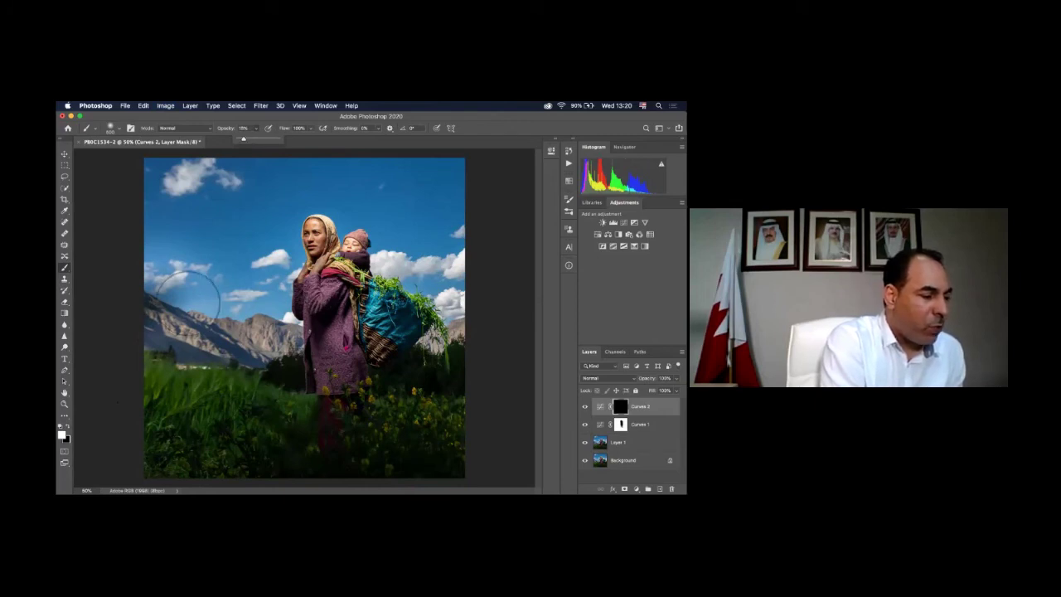
pyautogui.moveTo(189, 292); pyautogui.dragTo(212, 288)
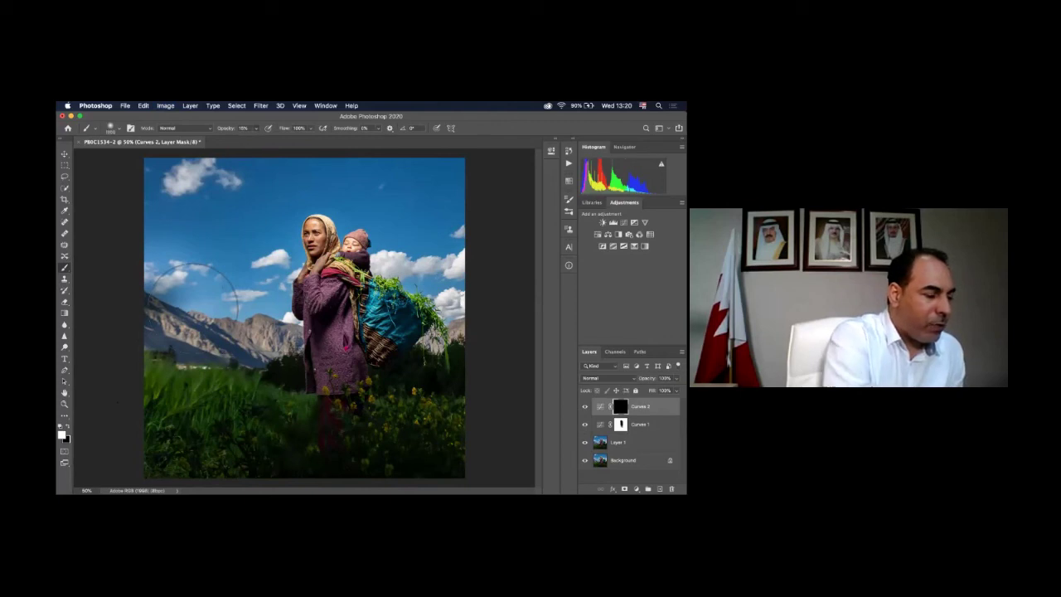
pyautogui.moveTo(179, 315); pyautogui.dragTo(167, 302)
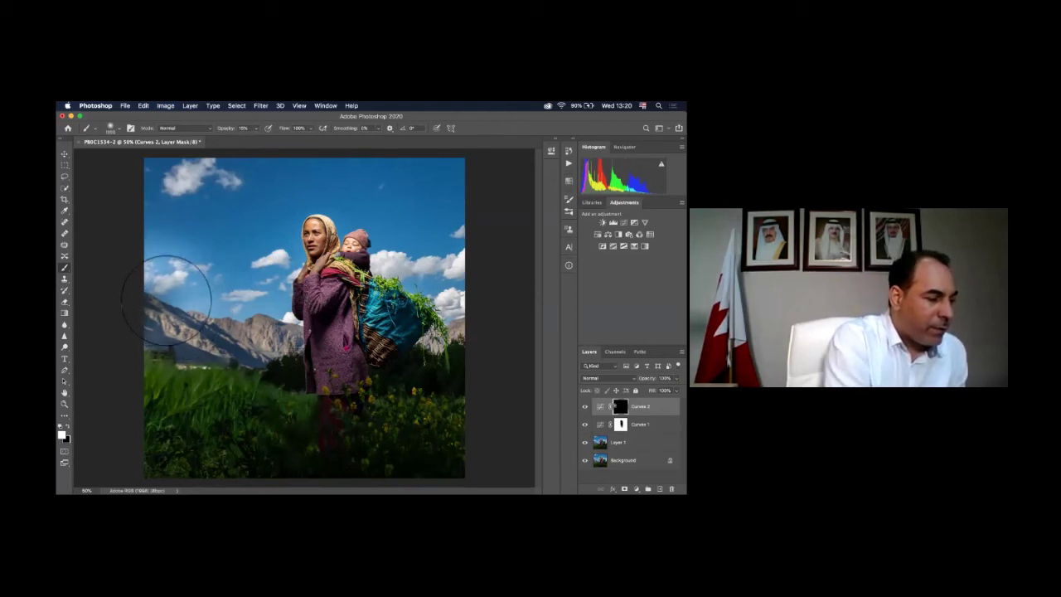
pyautogui.press('[')
pyautogui.press('[')
pyautogui.press('[')
pyautogui.press('[')
pyautogui.press('[')
pyautogui.press('[')
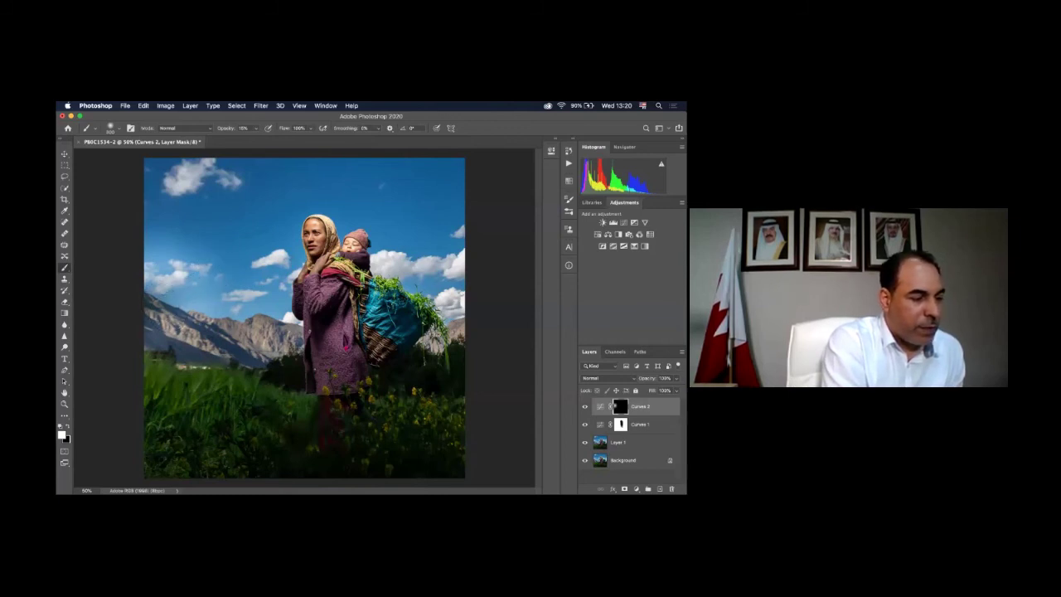
# - Compare the photo with and without the brightening Curves layer
pyautogui.click(585, 406)
pyautogui.click(585, 407)
pyautogui.click(584, 406)
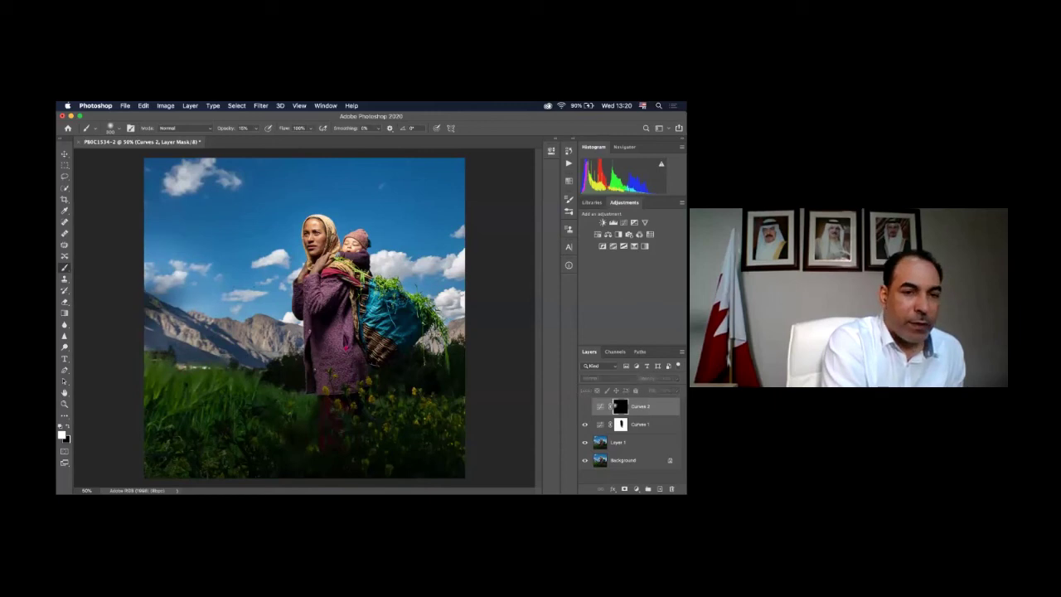
pyautogui.click(585, 406)
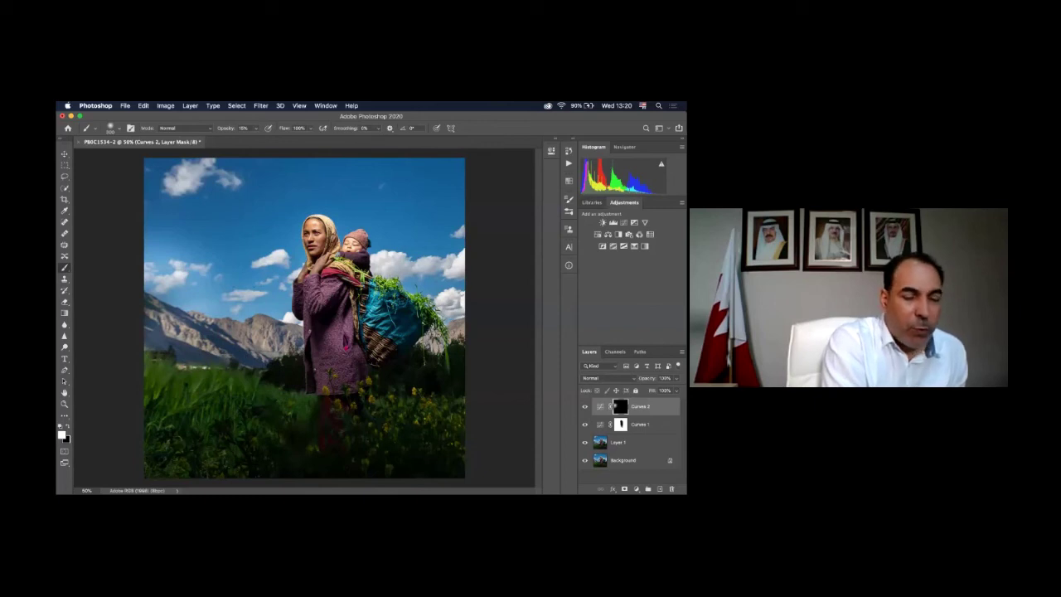
# - Reduce the opacity of the upper Curves layer to soften its brightening
pyautogui.moveTo(646, 378); pyautogui.dragTo(602, 378)
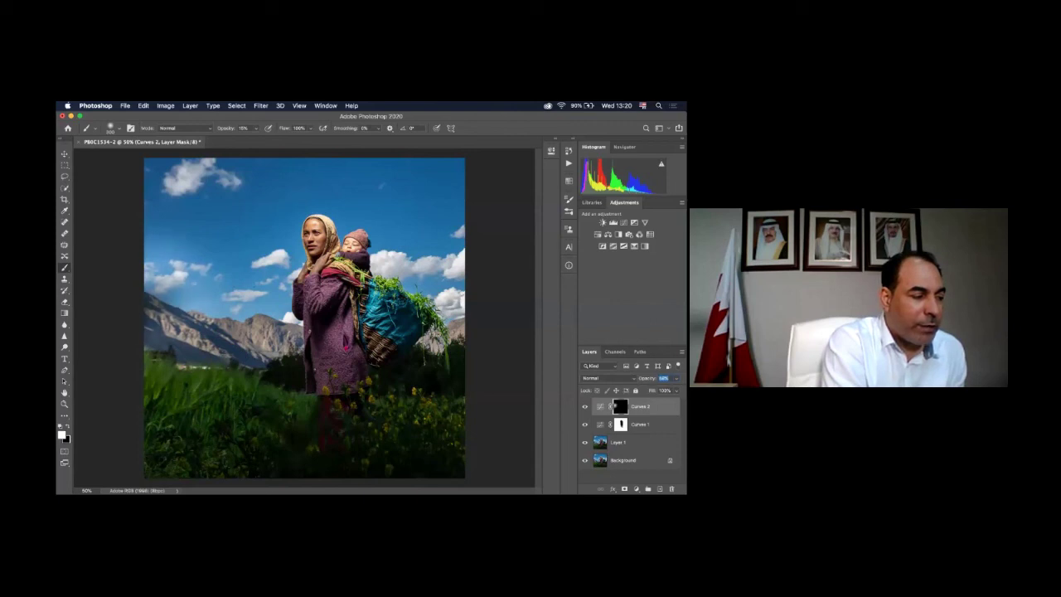
pyautogui.moveTo(602, 378); pyautogui.dragTo(602, 378)
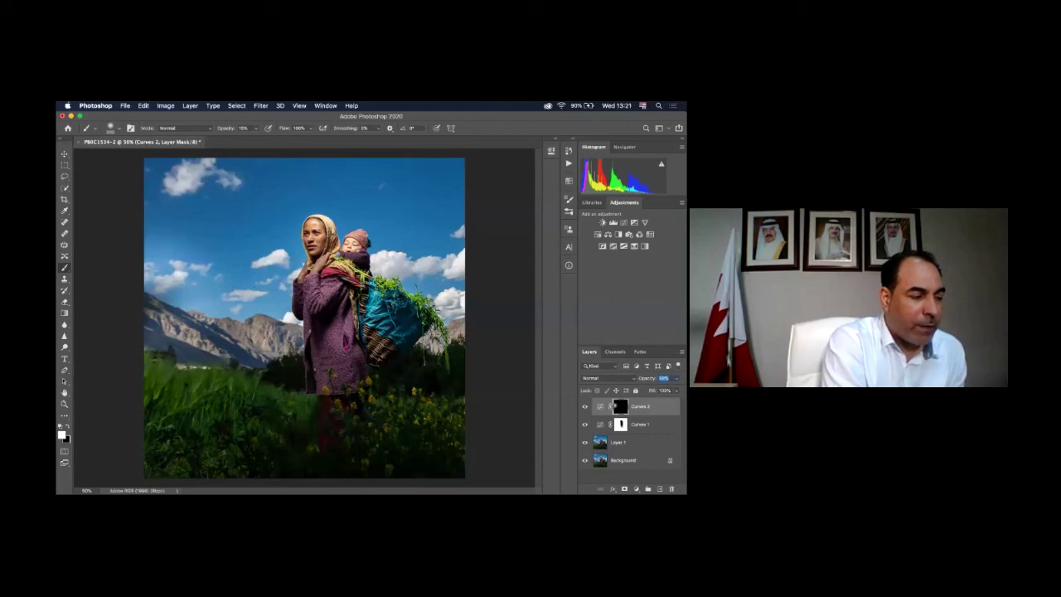
pyautogui.press('Down')
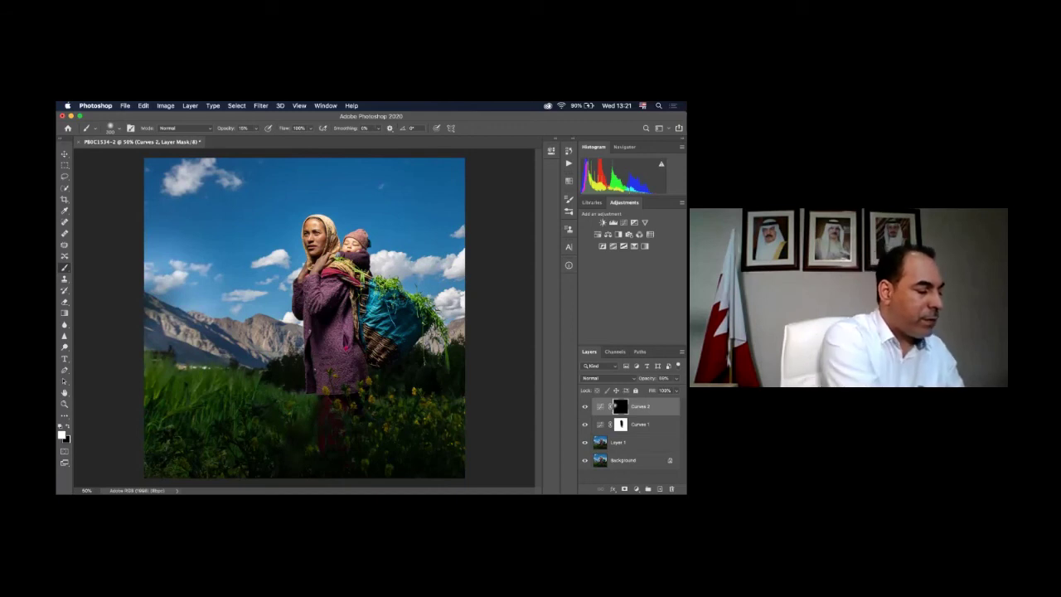
# - Stamp all visible layers into a new top layer and blur its background using the Blur tool at 100% strength
pyautogui.press('super+alt+shift+e')
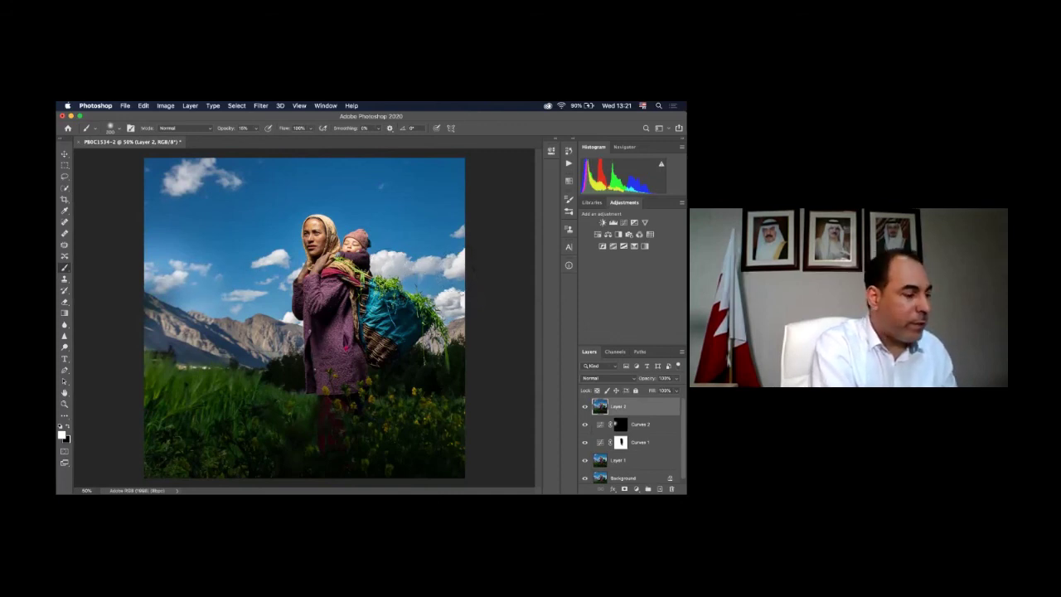
pyautogui.click(66, 326)
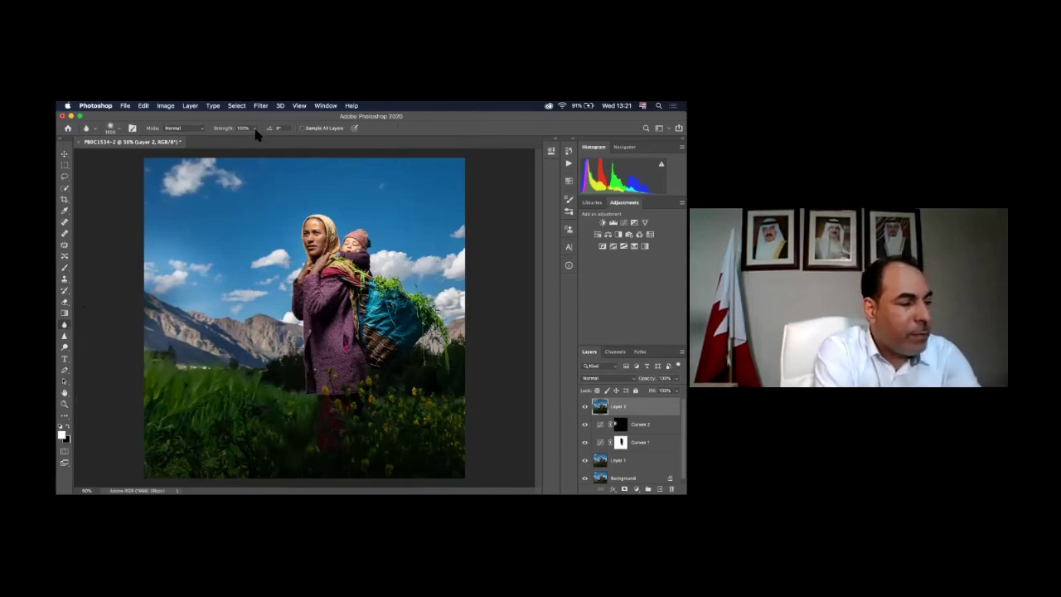
pyautogui.moveTo(256, 134); pyautogui.dragTo(226, 140)
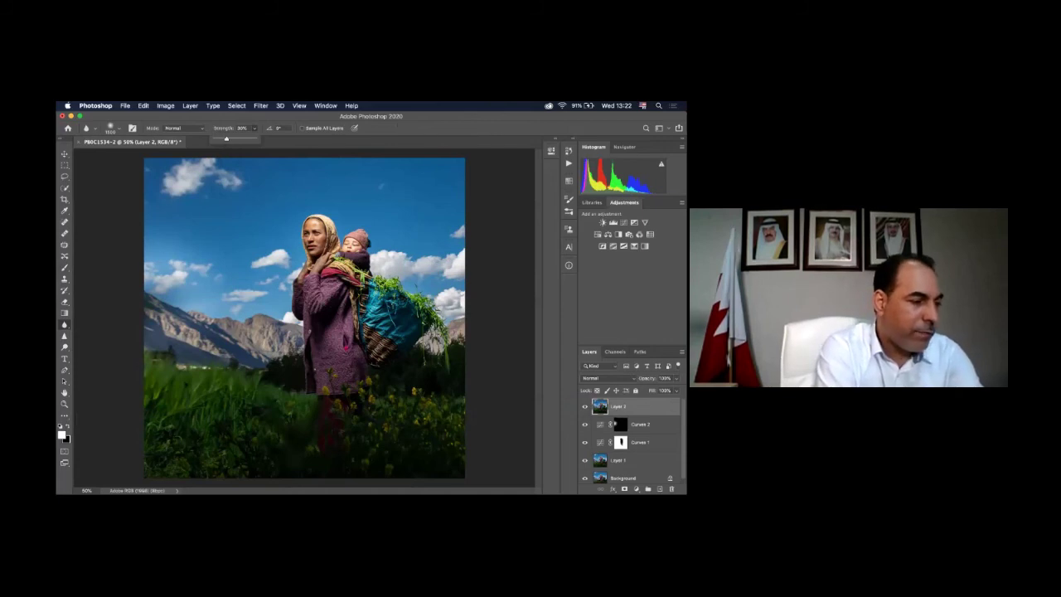
pyautogui.click(449, 276)
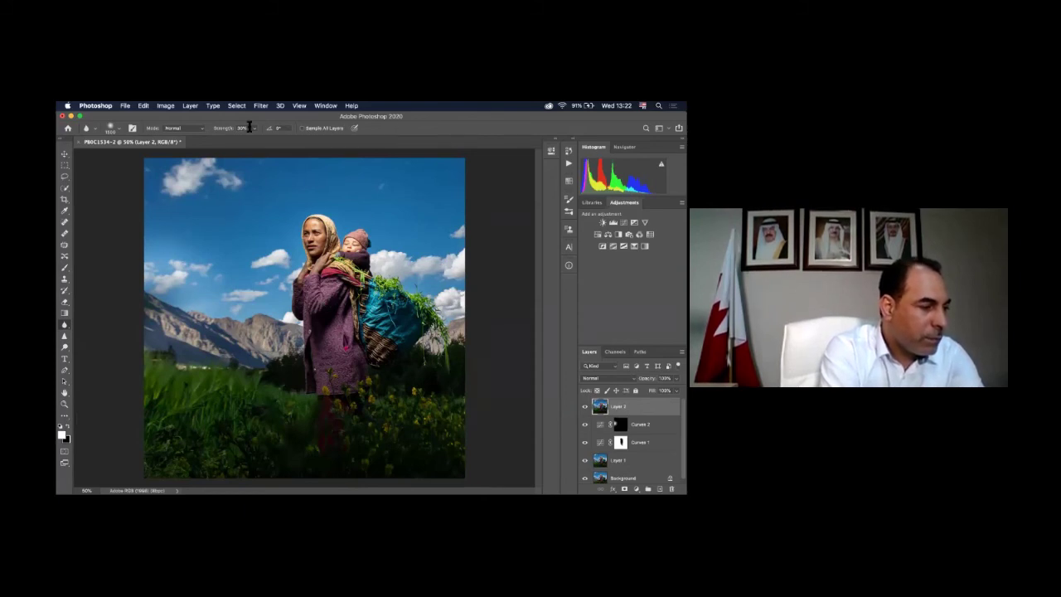
pyautogui.moveTo(255, 141); pyautogui.dragTo(439, 154)
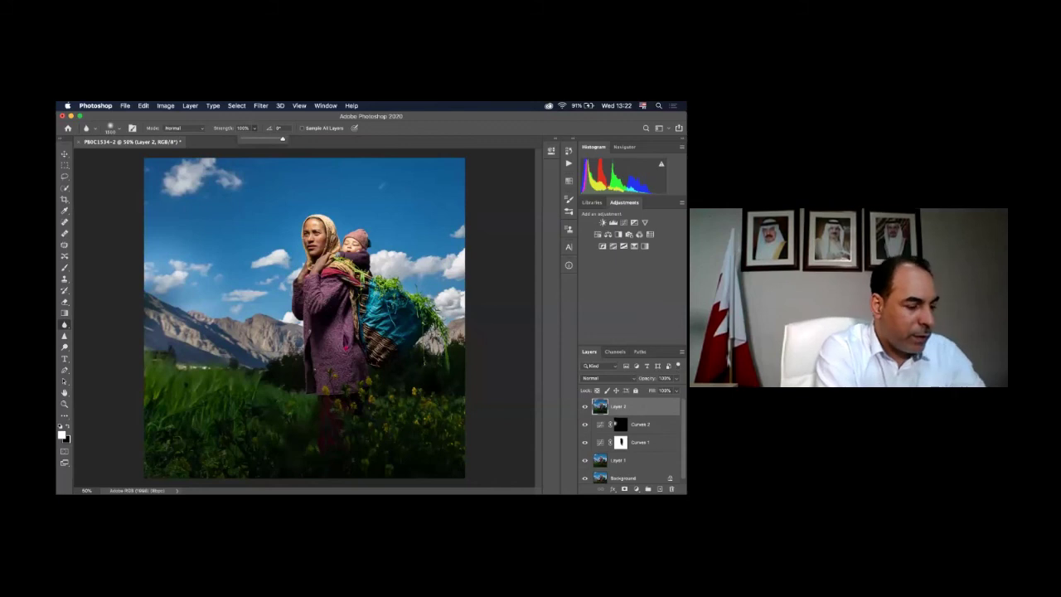
pyautogui.press('Return')
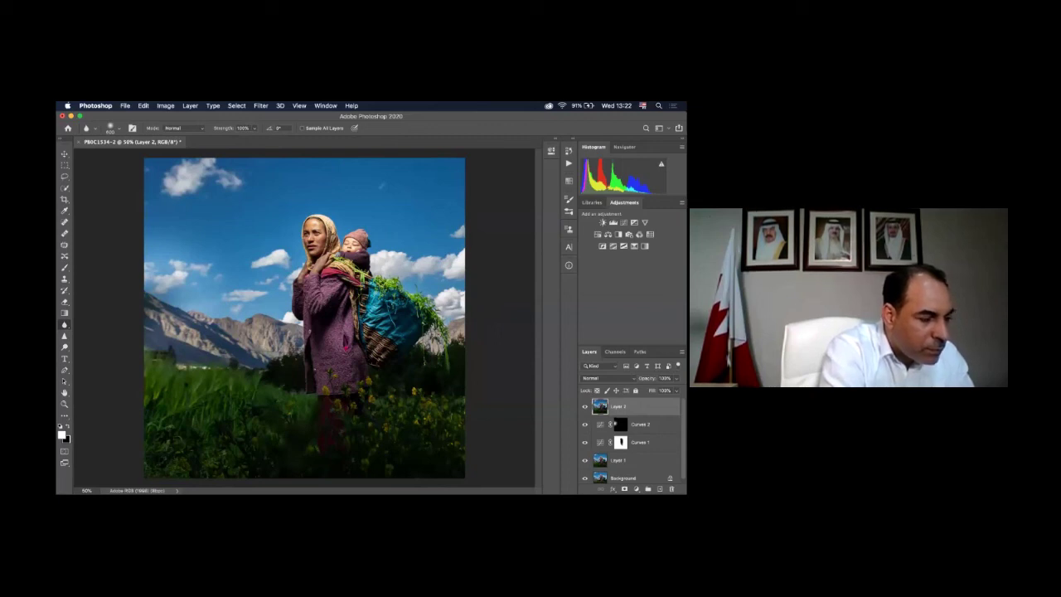
# - Compare the photo with and without the blurred merged layer
pyautogui.click(585, 406)
pyautogui.press('super+comma')
pyautogui.press('super+comma')
pyautogui.press('super+comma')
pyautogui.press('super+comma')
pyautogui.press('super+comma')
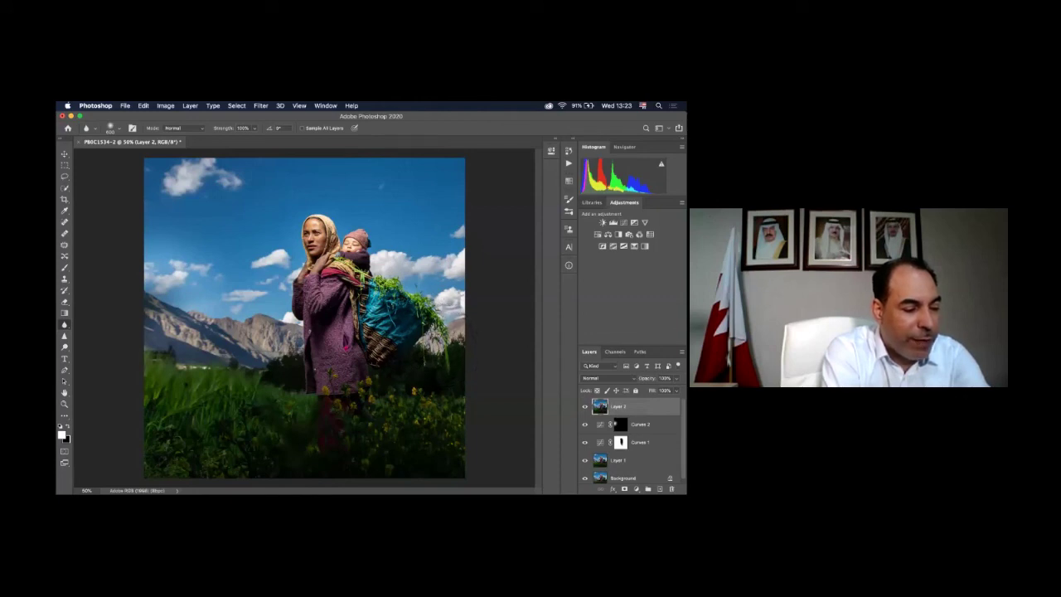
# - Add a layer mask to the merged layer and paint black on it around the child and basket to restore sharpness
pyautogui.click(624, 489)
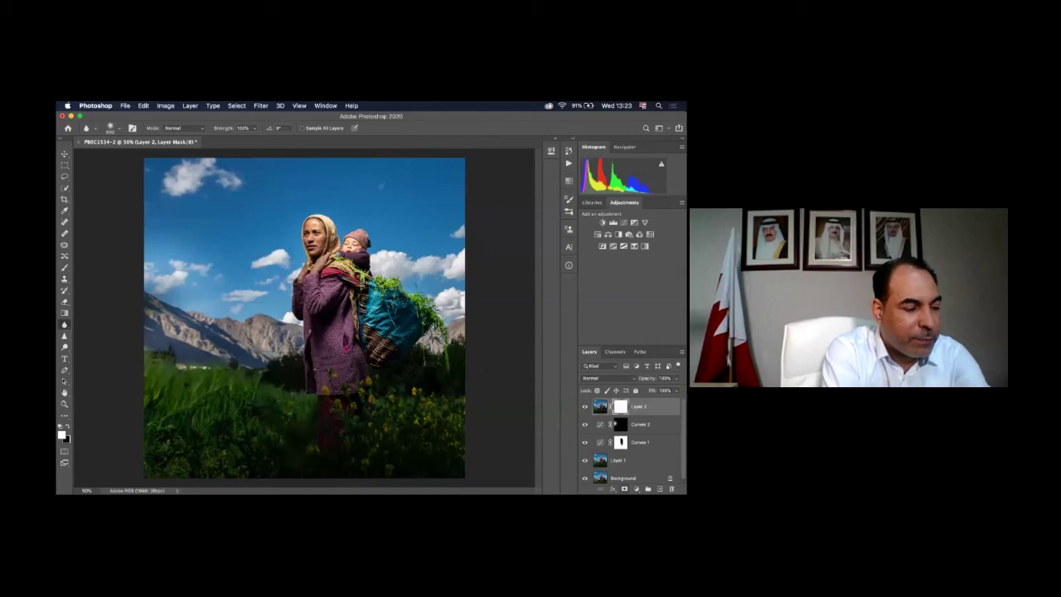
pyautogui.click(65, 266)
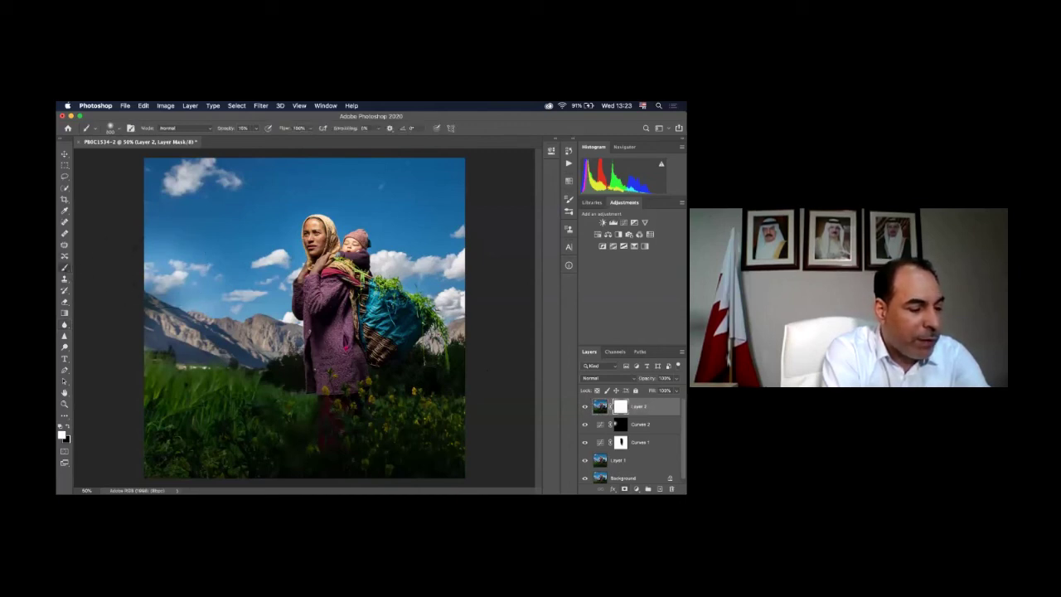
pyautogui.press('x')
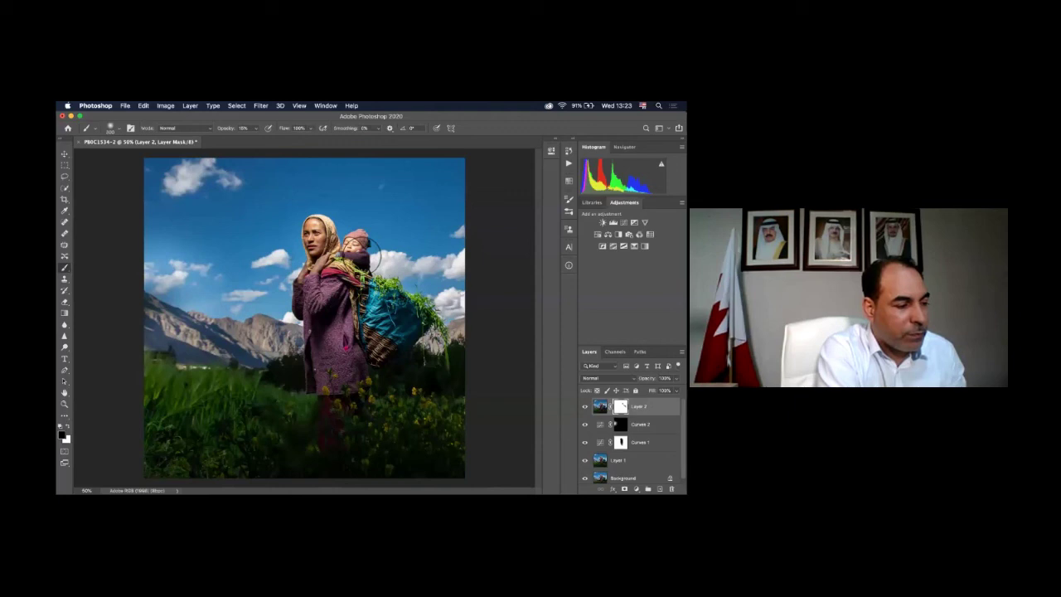
# - Toggle the masked merged layer's visibility to compare the blur before and after
pyautogui.click(584, 406)
pyautogui.click(585, 406)
pyautogui.click(585, 406)
pyautogui.click(585, 406)
pyautogui.click(585, 406)
pyautogui.click(584, 407)
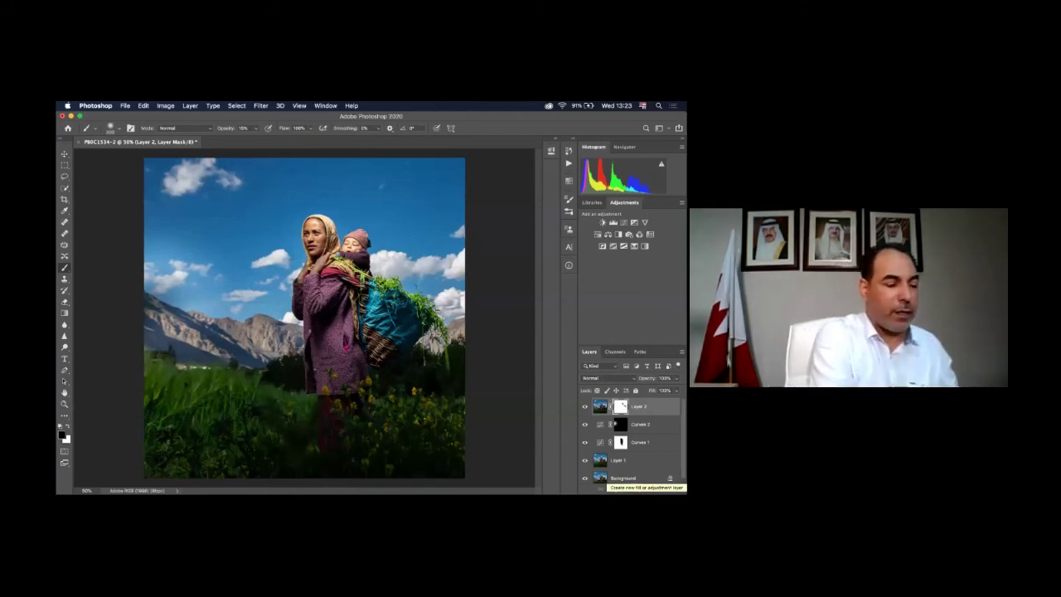
# - Add a Levels adjustment layer on top, slightly raise its output black level, and fine-tune the highlight input level
pyautogui.click(636, 489)
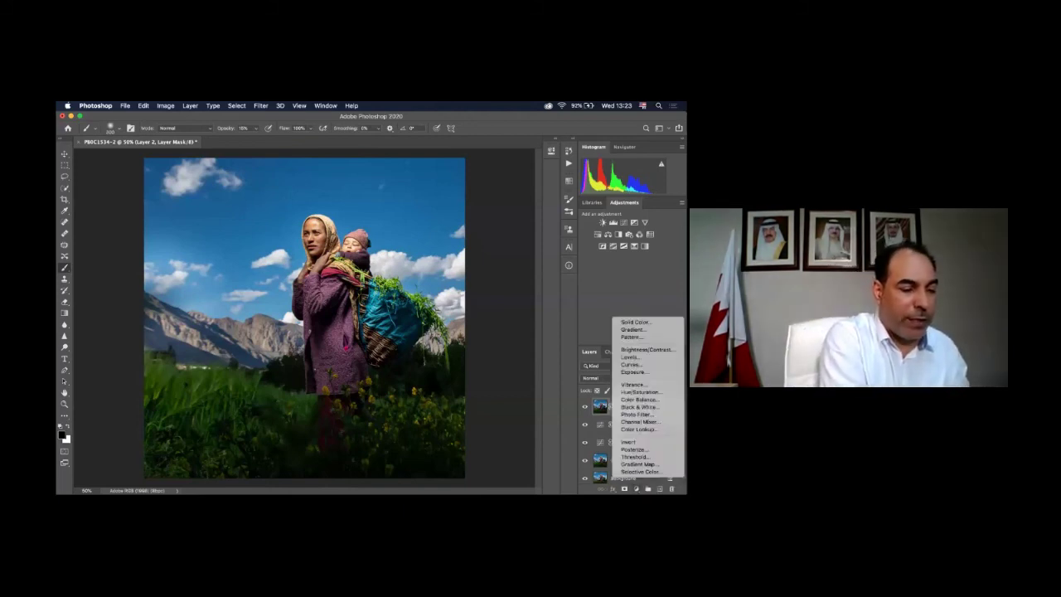
pyautogui.click(630, 357)
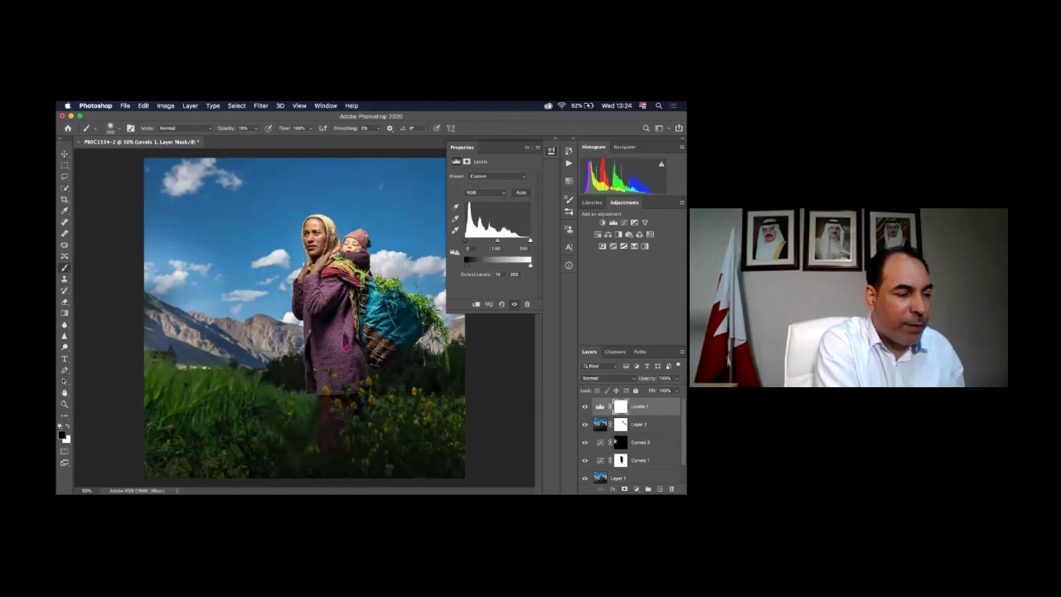
pyautogui.keyDown('alt'); pyautogui.click(530, 240); pyautogui.keyUp('alt')
pyautogui.moveTo(530, 240); pyautogui.dragTo(529, 241)
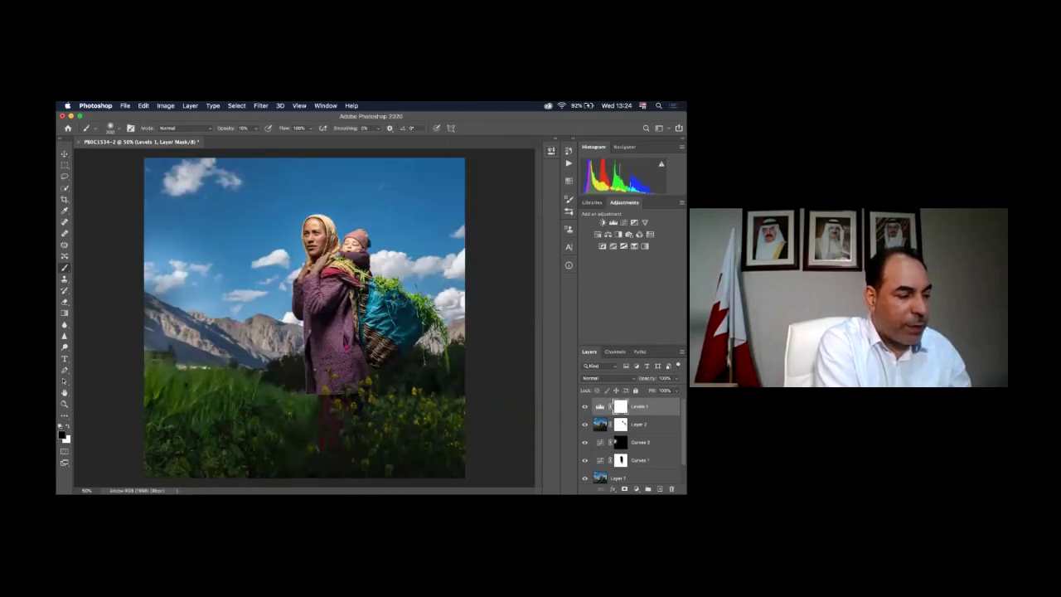
# - Open Save for Web to review the JPEG export settings and leave it without saving
pyautogui.click(125, 106)
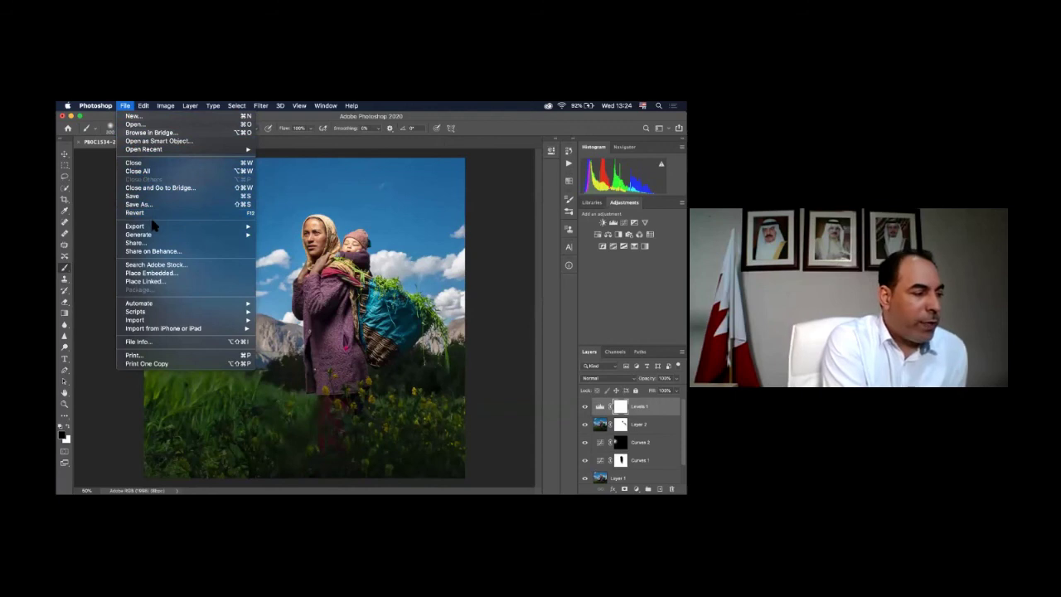
pyautogui.moveTo(156, 225)
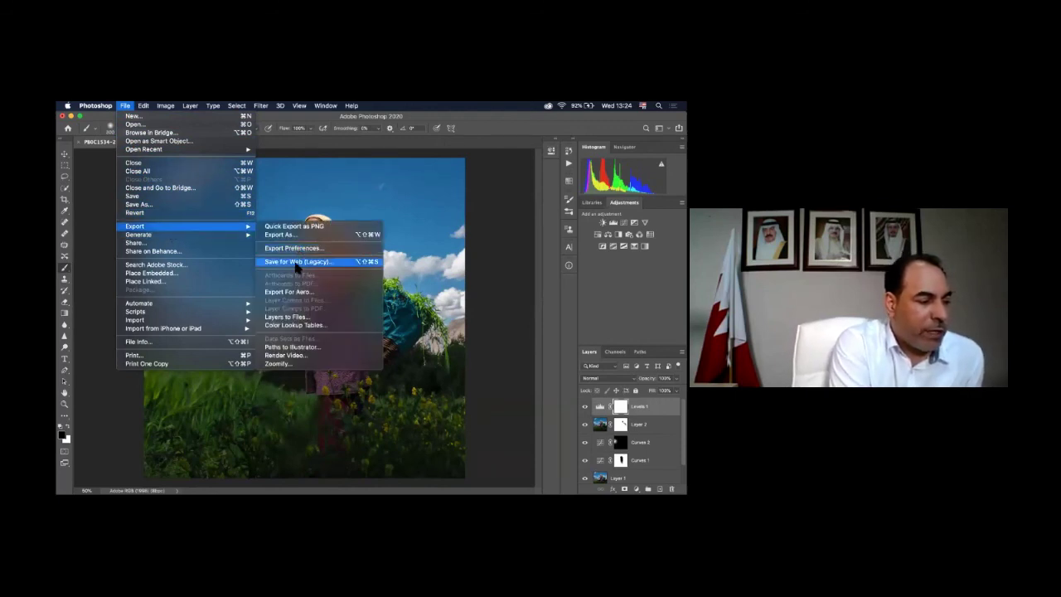
pyautogui.click(295, 264)
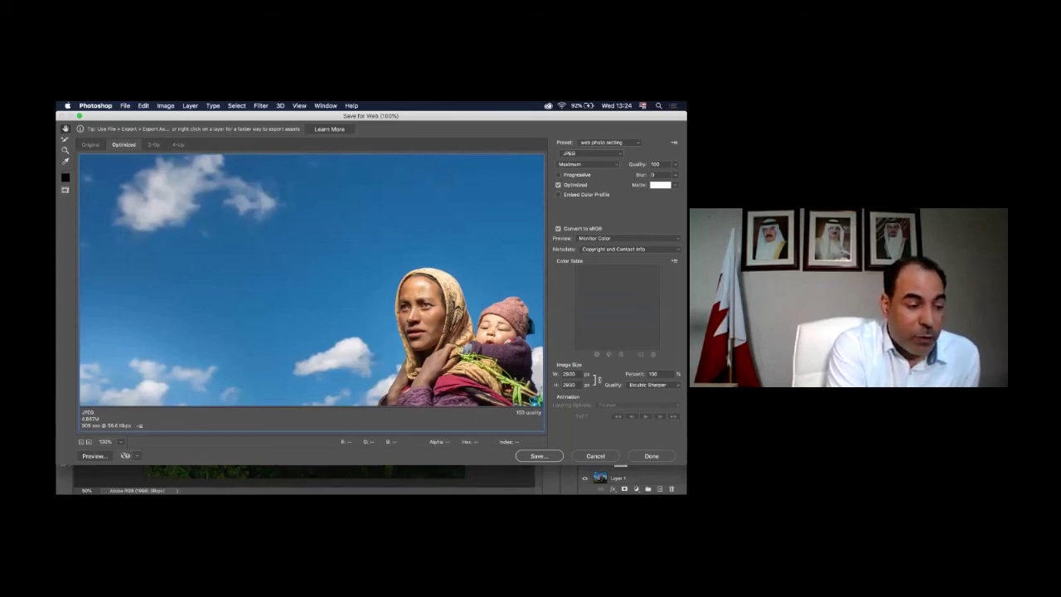
pyautogui.click(595, 456)
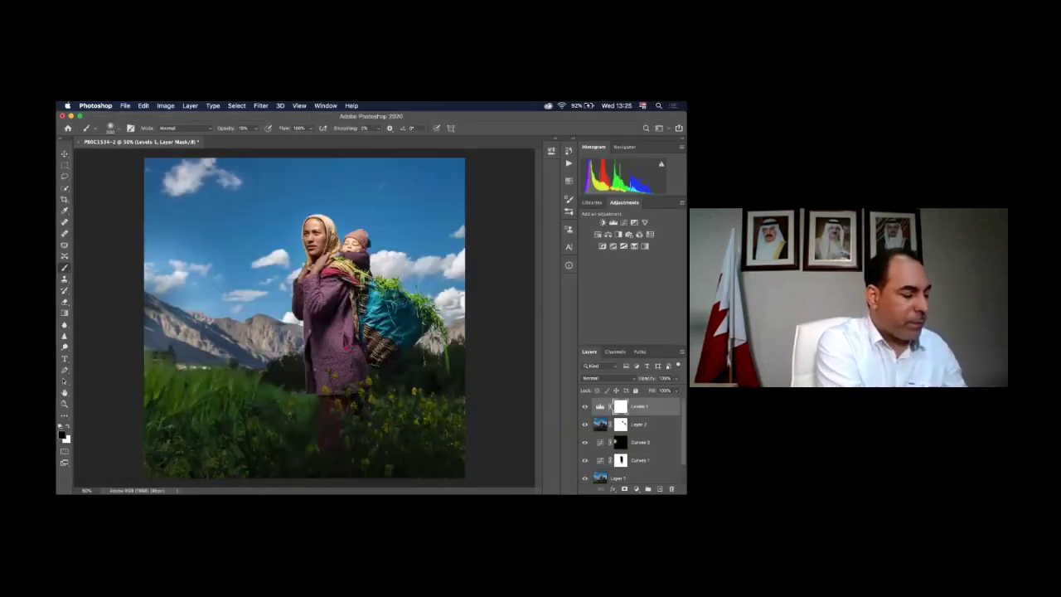
# - Stamp all visible layers into a new top layer and sharpen it with Unsharp Mask at radius 1.2 pixels and threshold 0
pyautogui.press('super+alt+shift+e')
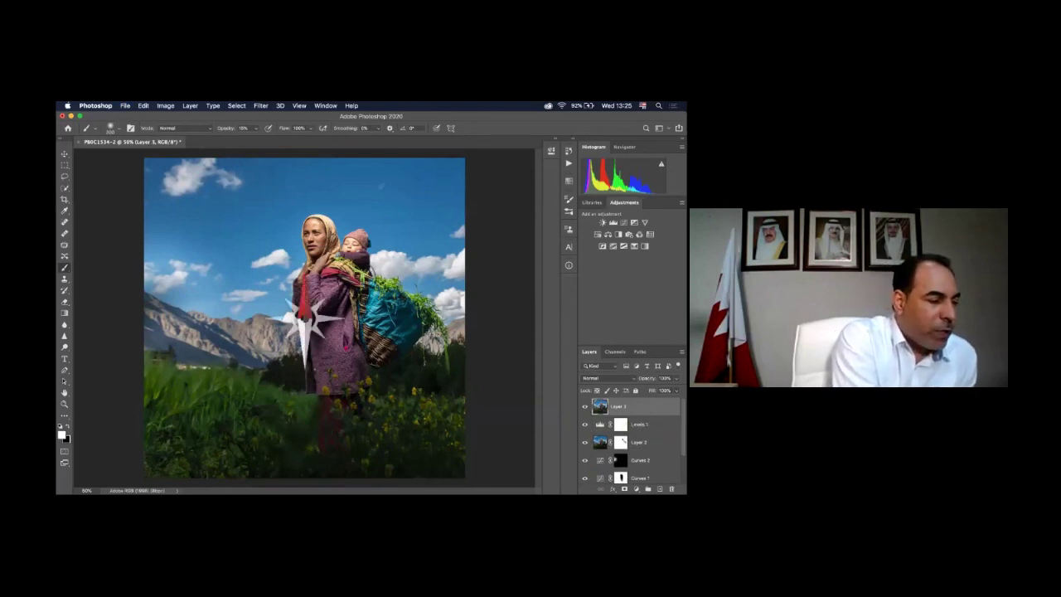
pyautogui.scroll(5, 309, 255)
pyautogui.scroll(-4, 302, 318)
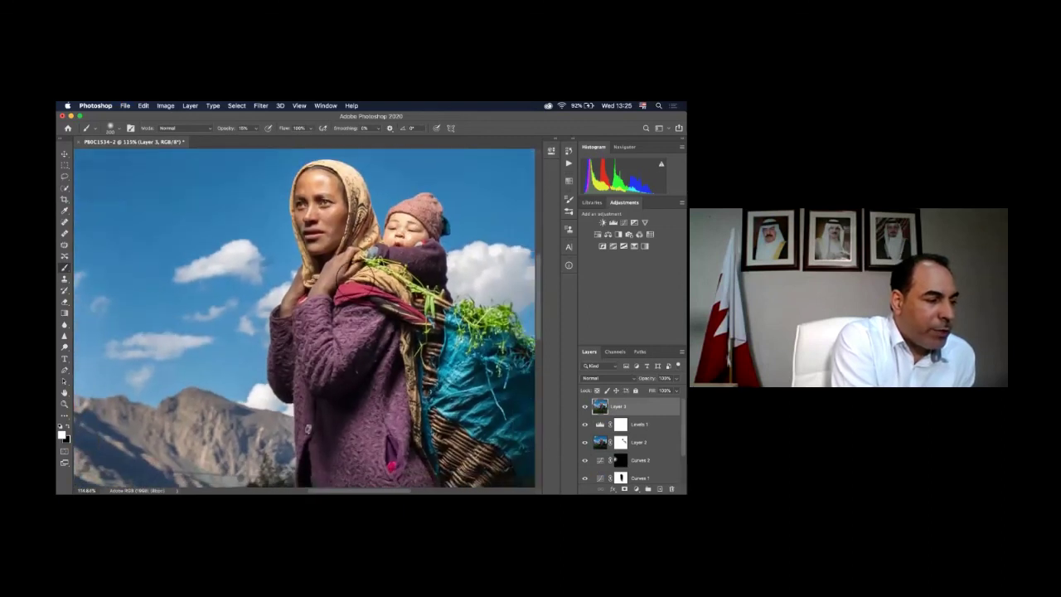
pyautogui.scroll(-2, 305, 318)
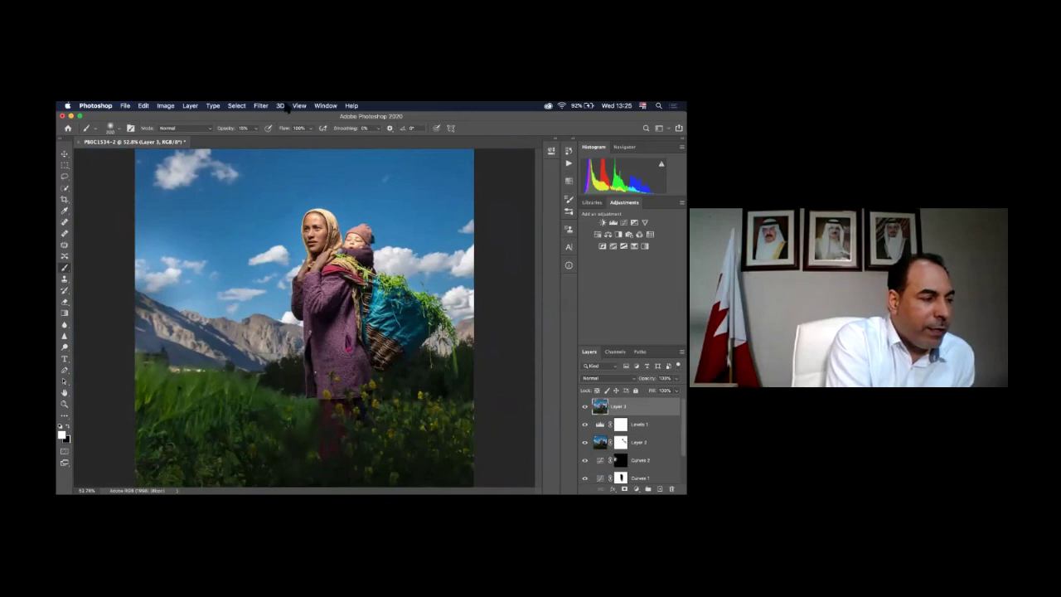
pyautogui.click(265, 106)
pyautogui.moveTo(295, 260)
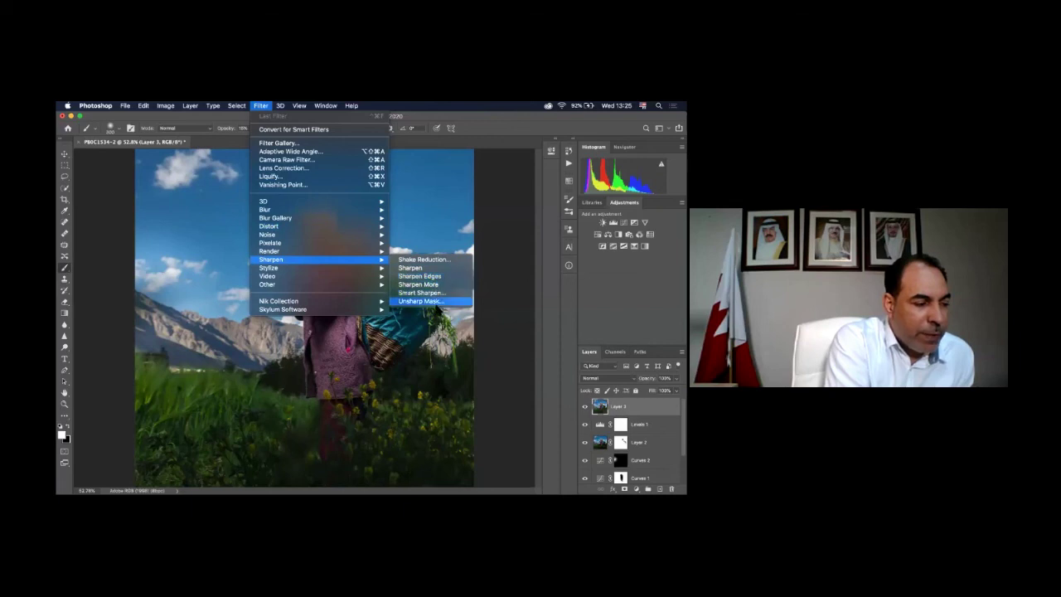
pyautogui.click(422, 301)
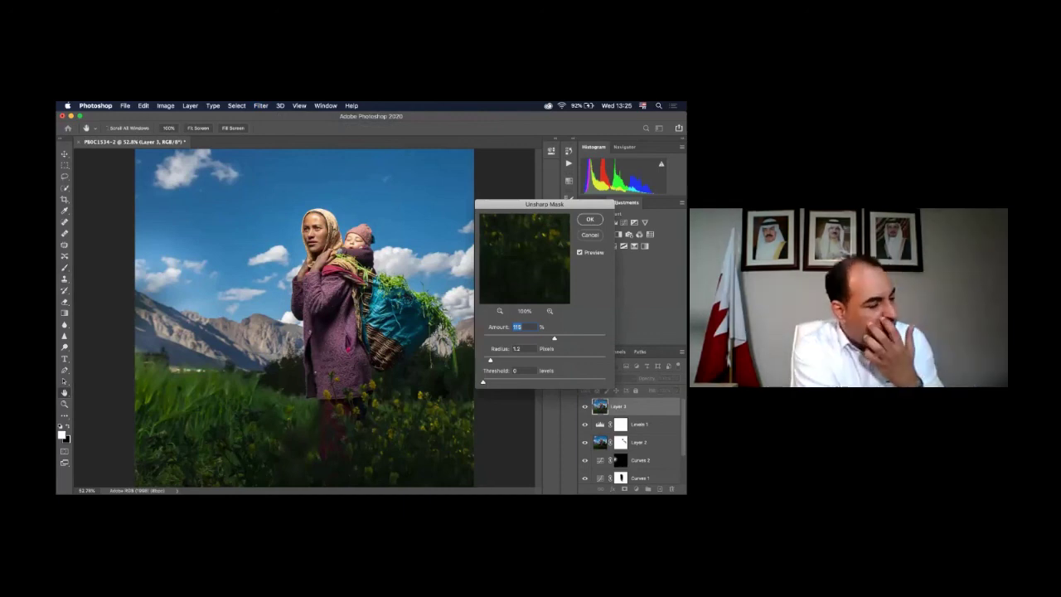
pyautogui.press('Return')
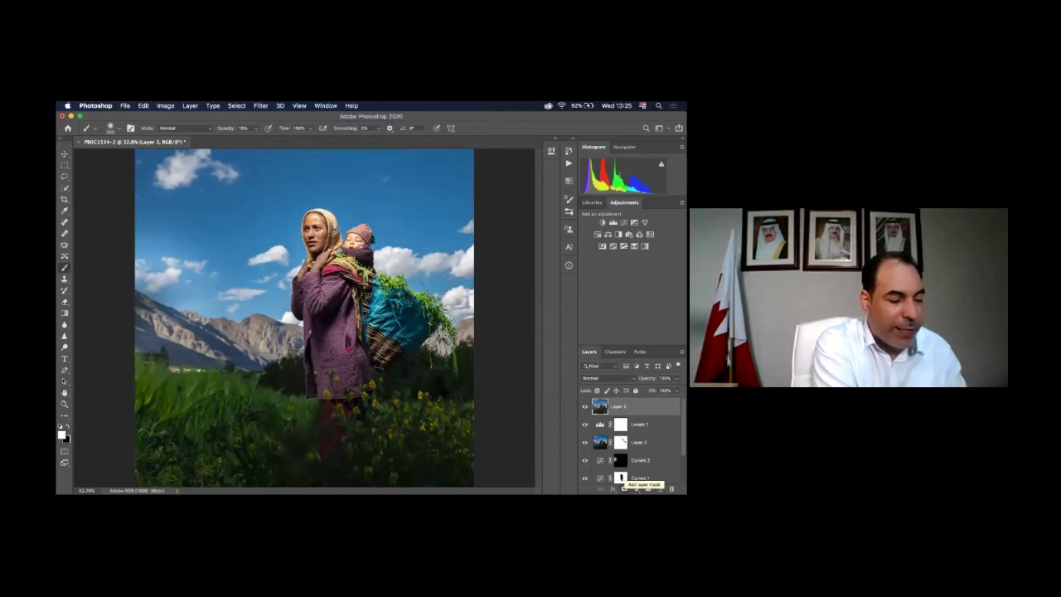
# - Add a black mask to the sharpened layer and paint white at 100% opacity with a larger brush over the woman and child
pyautogui.keyDown('alt'); pyautogui.click(624, 488); pyautogui.keyUp('alt')
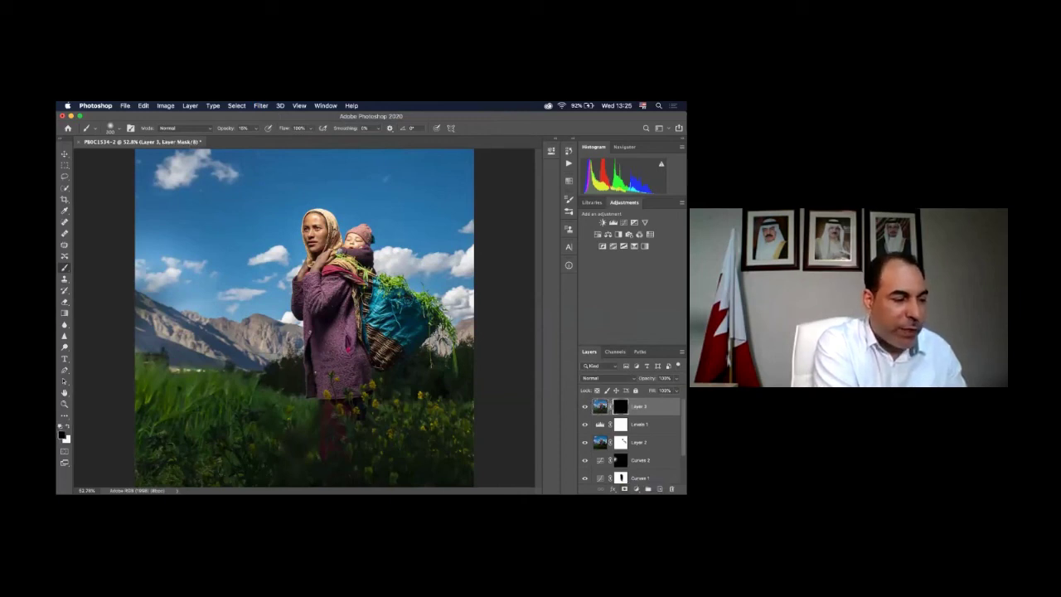
pyautogui.press(']')
pyautogui.press(']')
pyautogui.press(']')
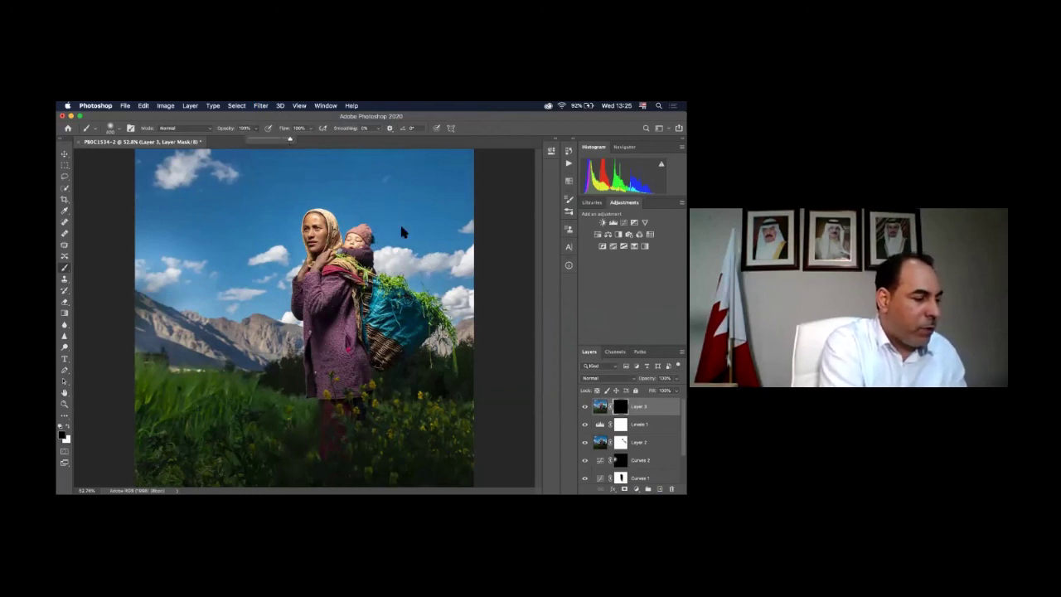
pyautogui.press('0')
pyautogui.press('x')
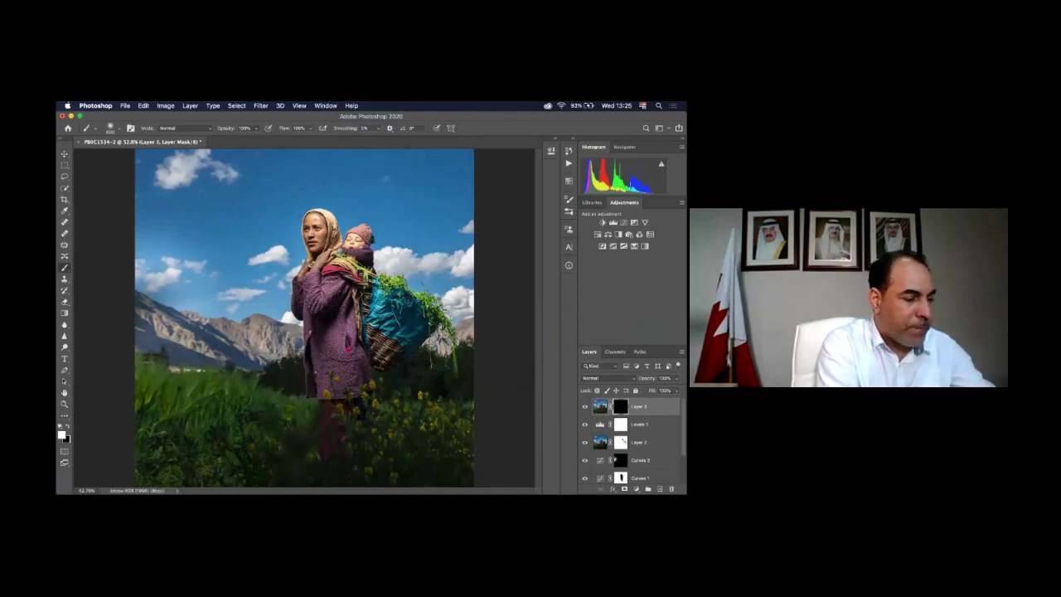
pyautogui.moveTo(340, 236)
pyautogui.mouseDown()
pyautogui.moveTo(332, 231)
pyautogui.moveTo(328, 247)
pyautogui.moveTo(345, 265)
pyautogui.moveTo(375, 255)
pyautogui.moveTo(337, 249)
pyautogui.moveTo(342, 330)
pyautogui.mouseUp()
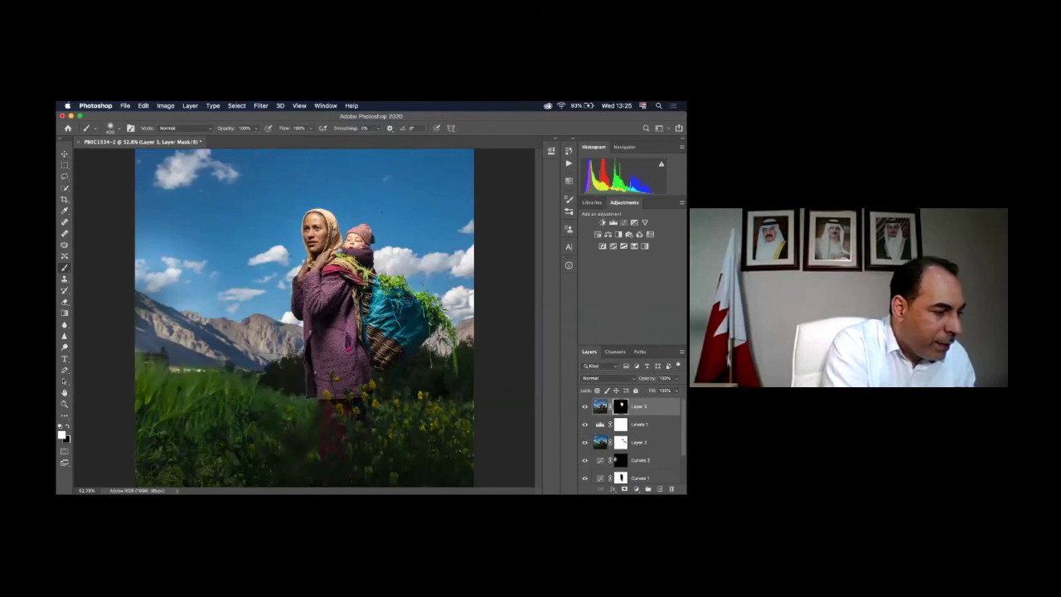
# - Toggle the sharpened layer's visibility to compare the faces up close before and after sharpening
pyautogui.scroll(6, 417, 273)
pyautogui.scroll(5, 418, 270)
pyautogui.scroll(6, 419, 270)
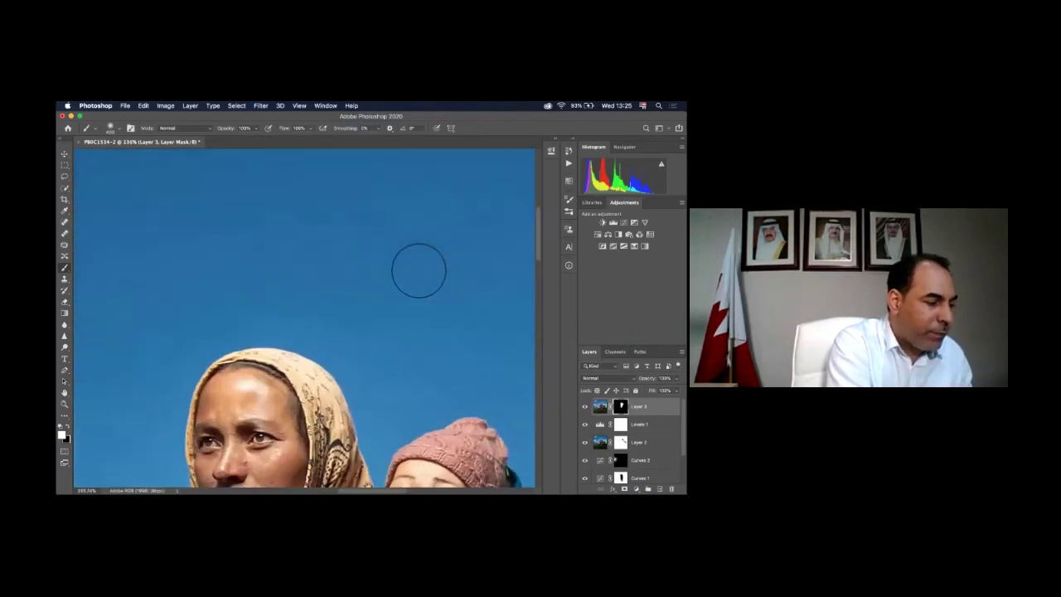
pyautogui.scroll(-2, 422, 271)
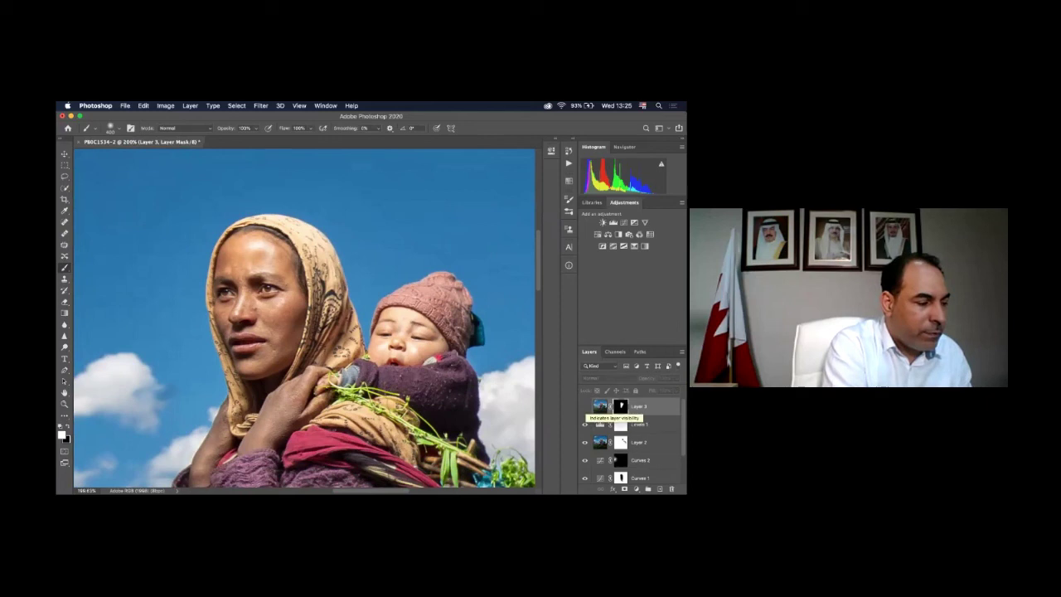
pyautogui.click(585, 407)
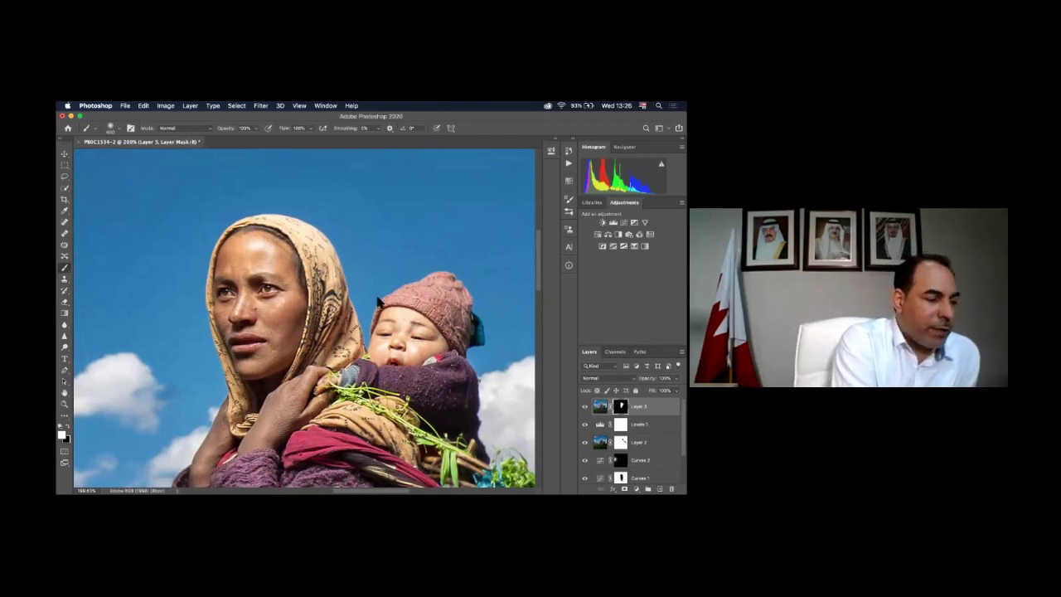
pyautogui.press('super+0')
pyautogui.press('super+0')
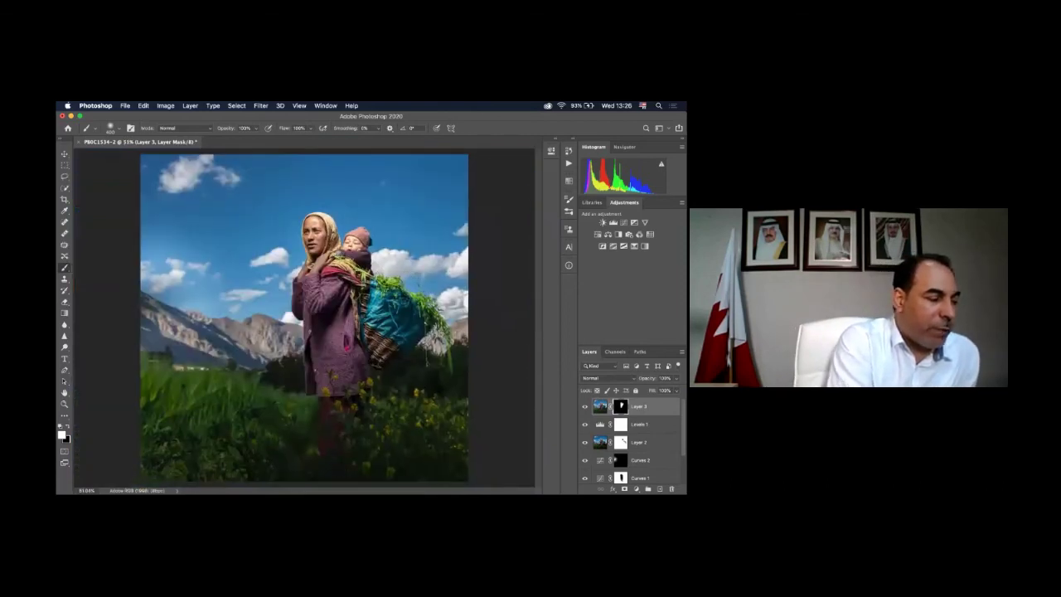
# - Export the photo with Save for Web as a JPEG 1080 px wide, saved to the Desktop as PB0C1534-2.jpg
pyautogui.click(126, 107)
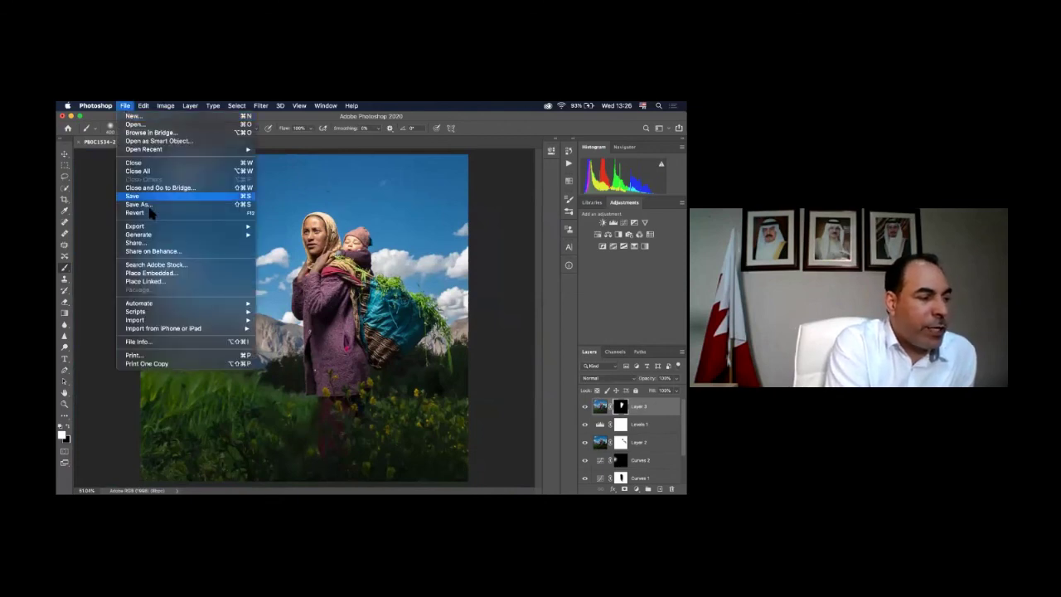
pyautogui.moveTo(155, 224)
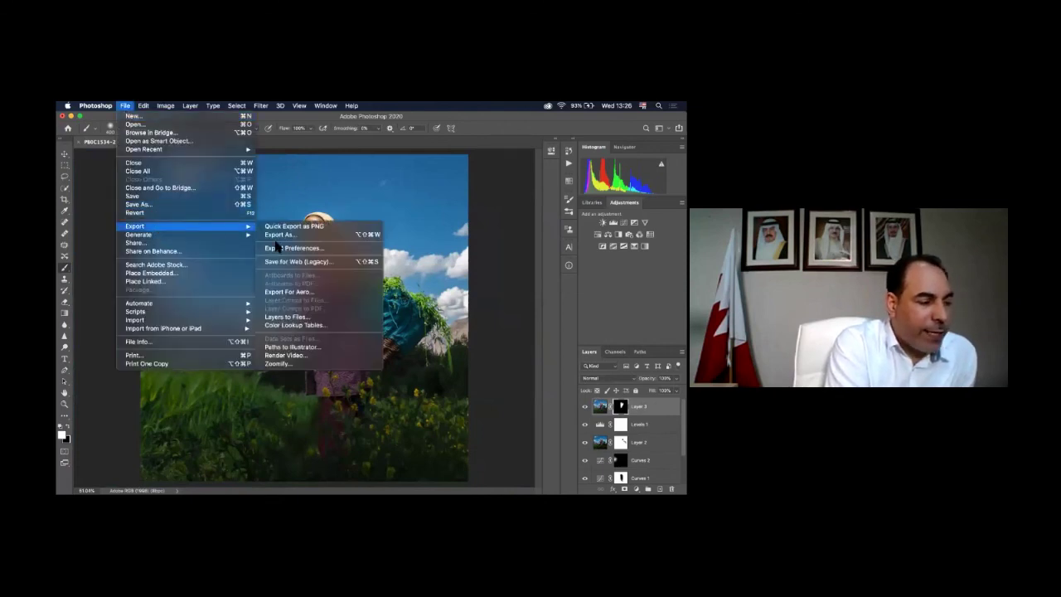
pyautogui.click(286, 262)
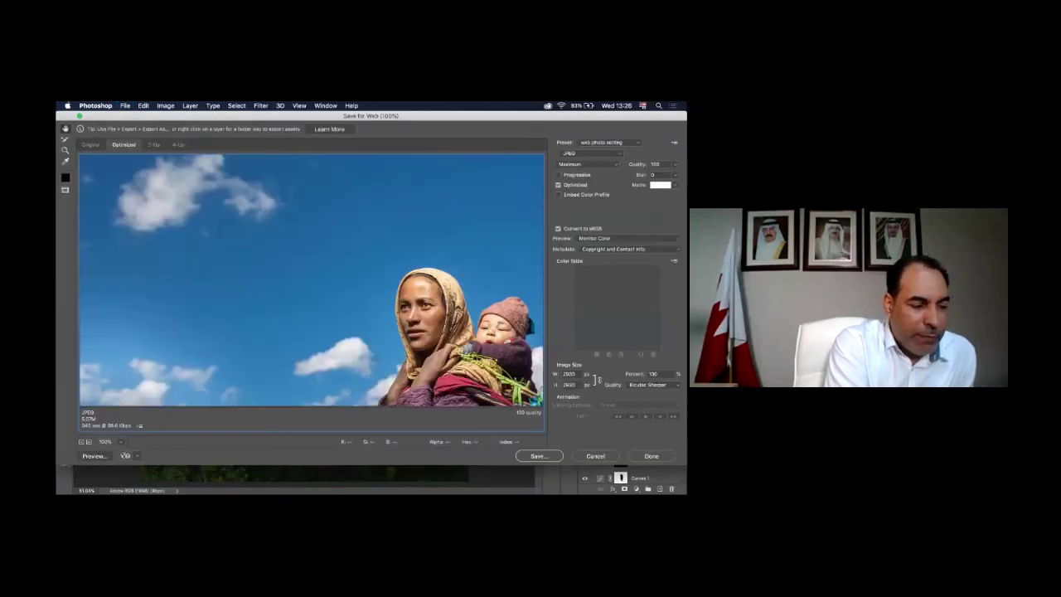
pyautogui.doubleClick(570, 374)
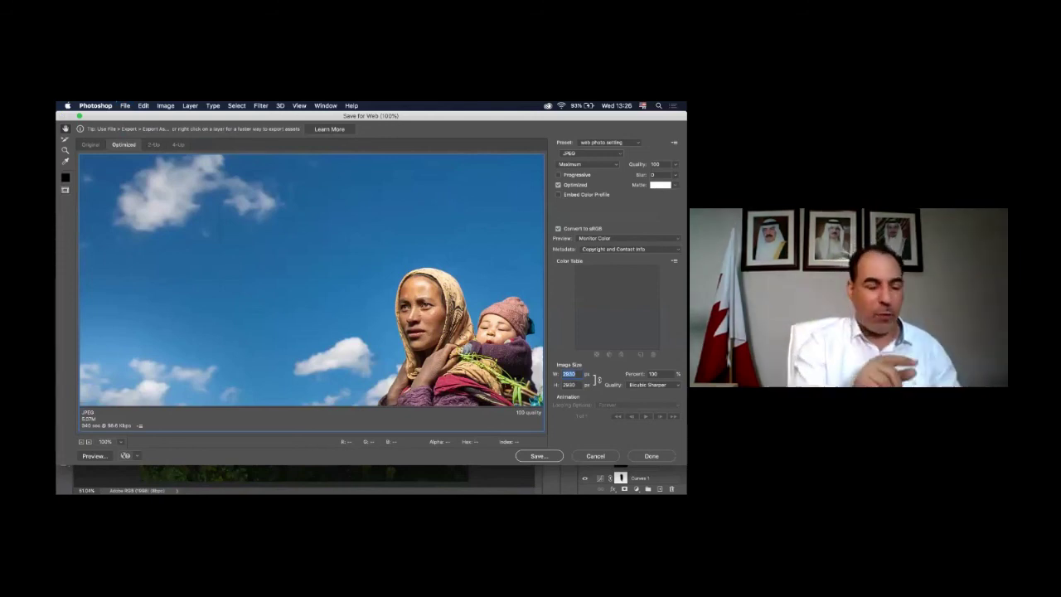
pyautogui.write('1080')
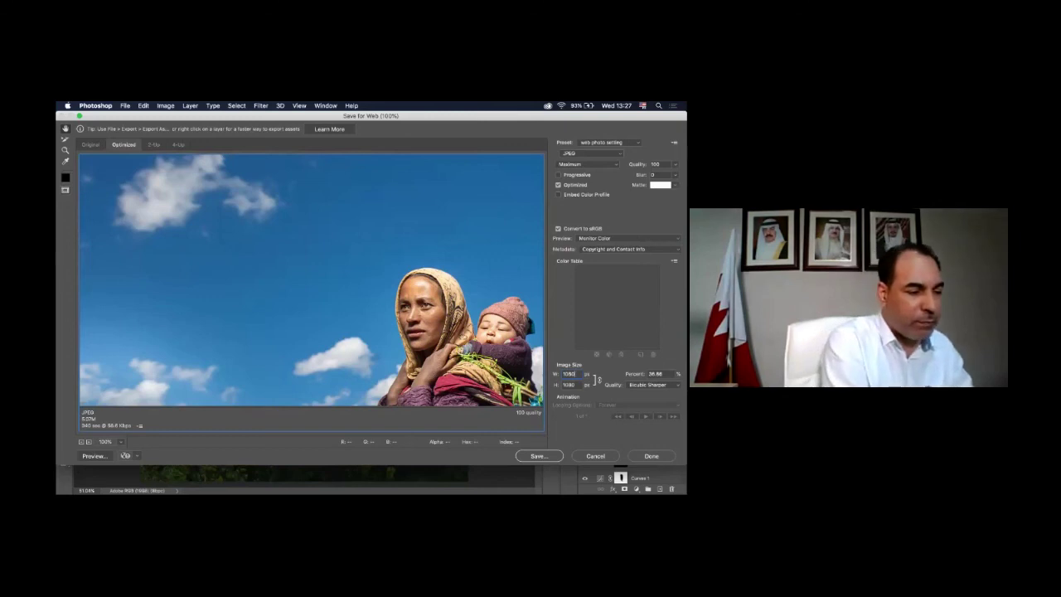
pyautogui.press('Return')
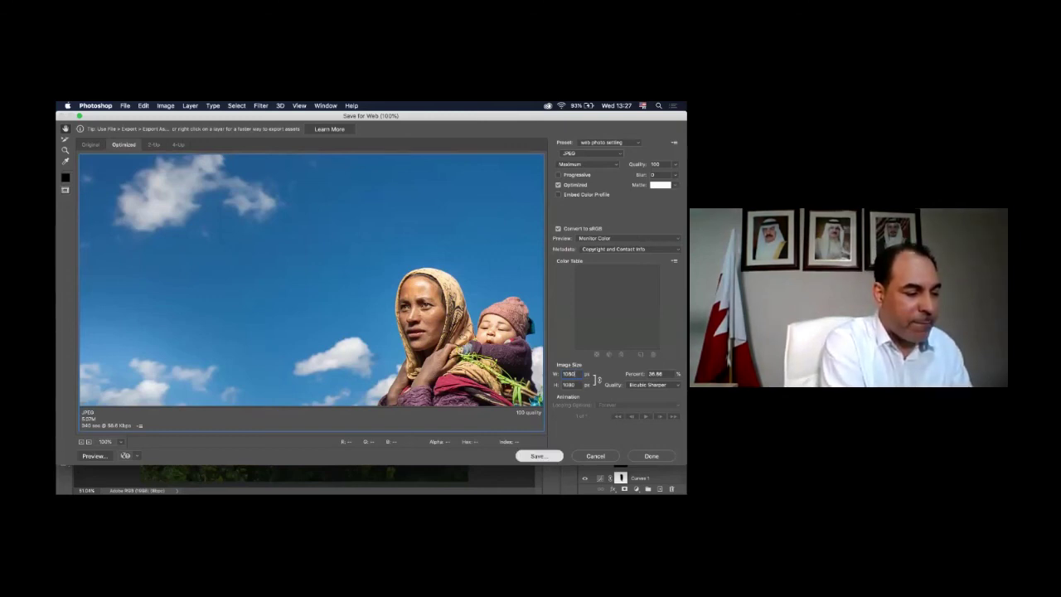
pyautogui.press('Return')
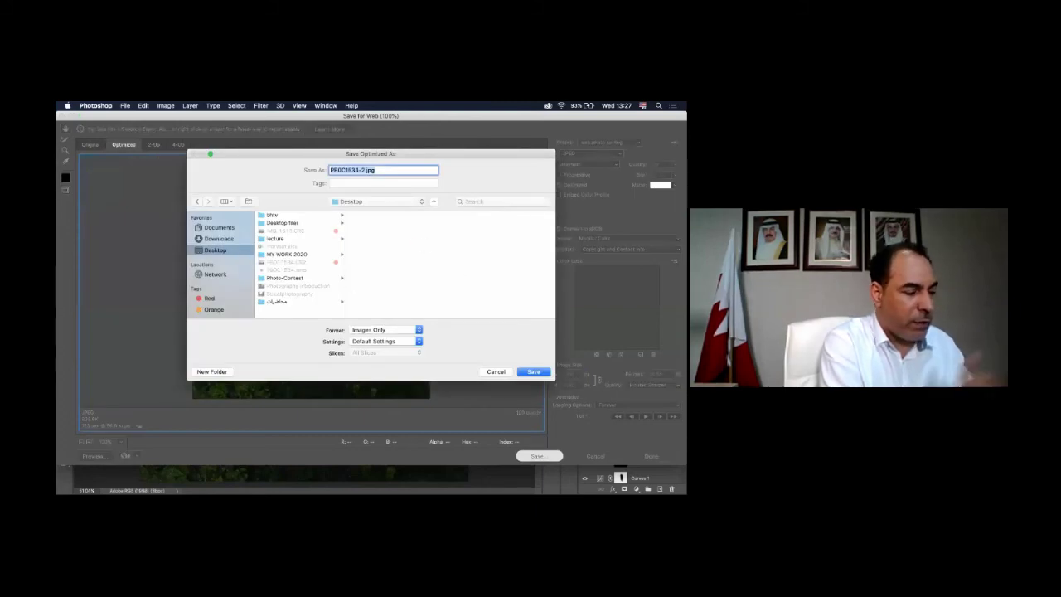
pyautogui.press('Return')
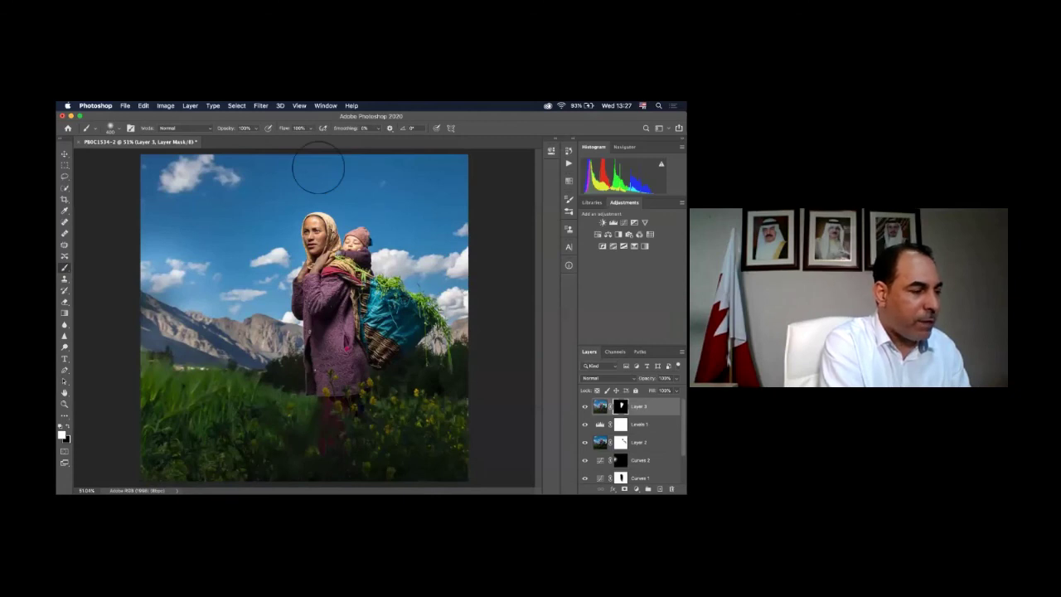
# - Switch to the Finder desktop, preview the exported PB0C1534-2.jpg full screen, and close the preview
pyautogui.click(68, 116)
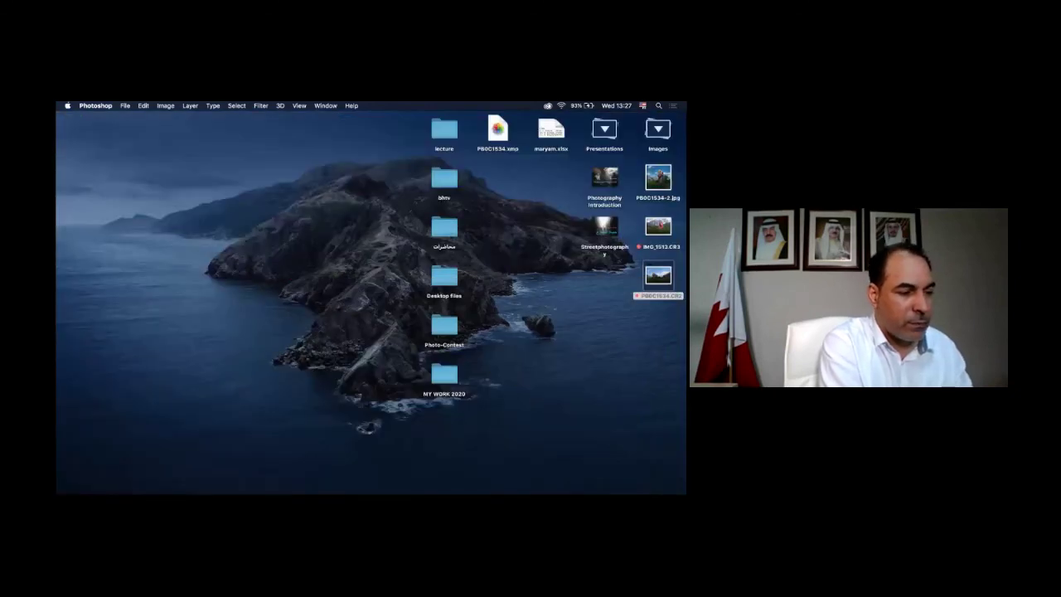
pyautogui.press('Up')
pyautogui.press('Up')
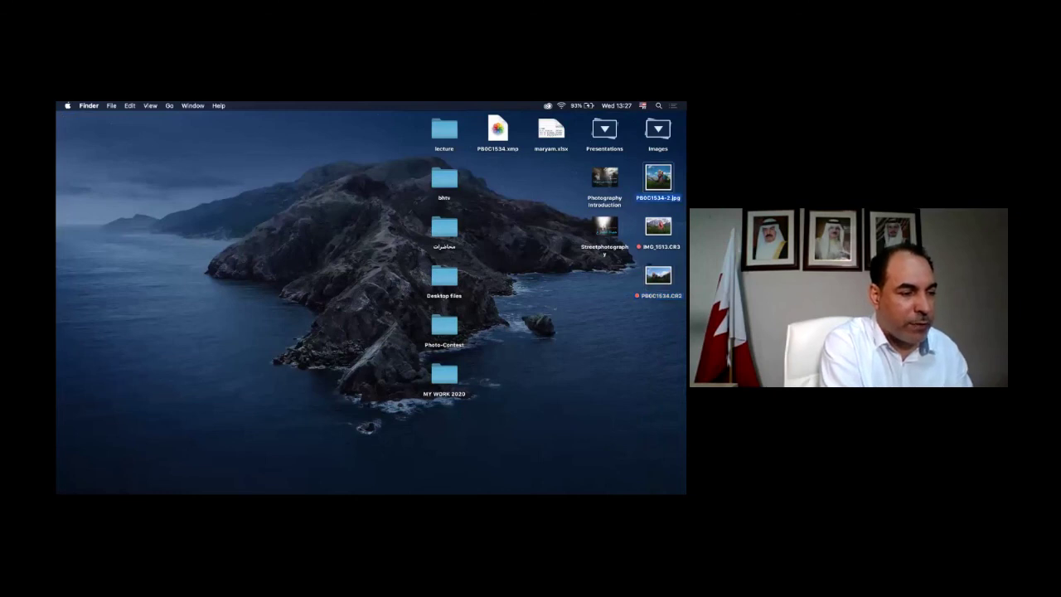
pyautogui.press('space')
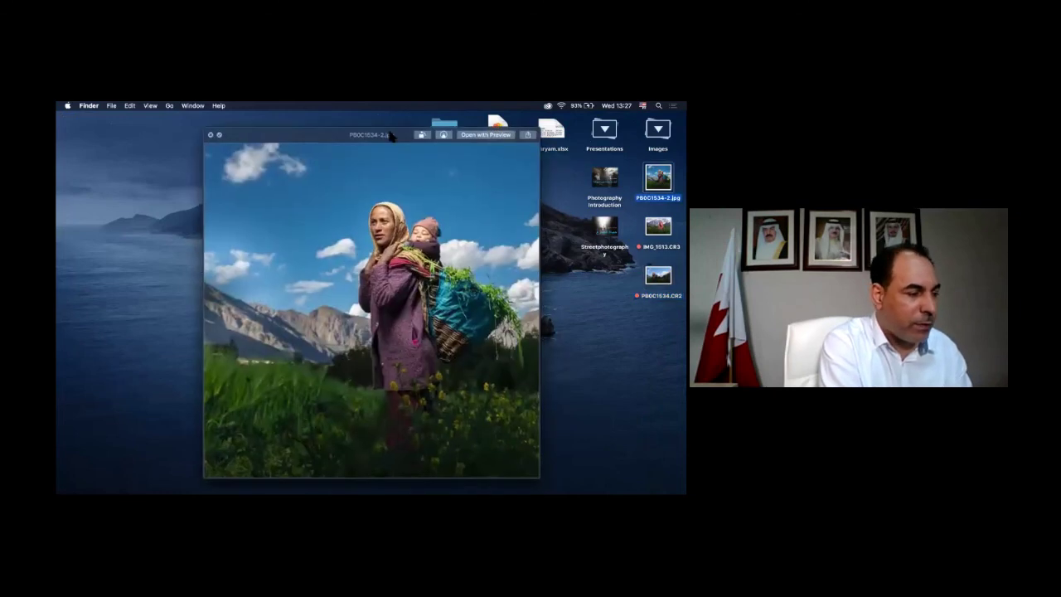
pyautogui.click(219, 135)
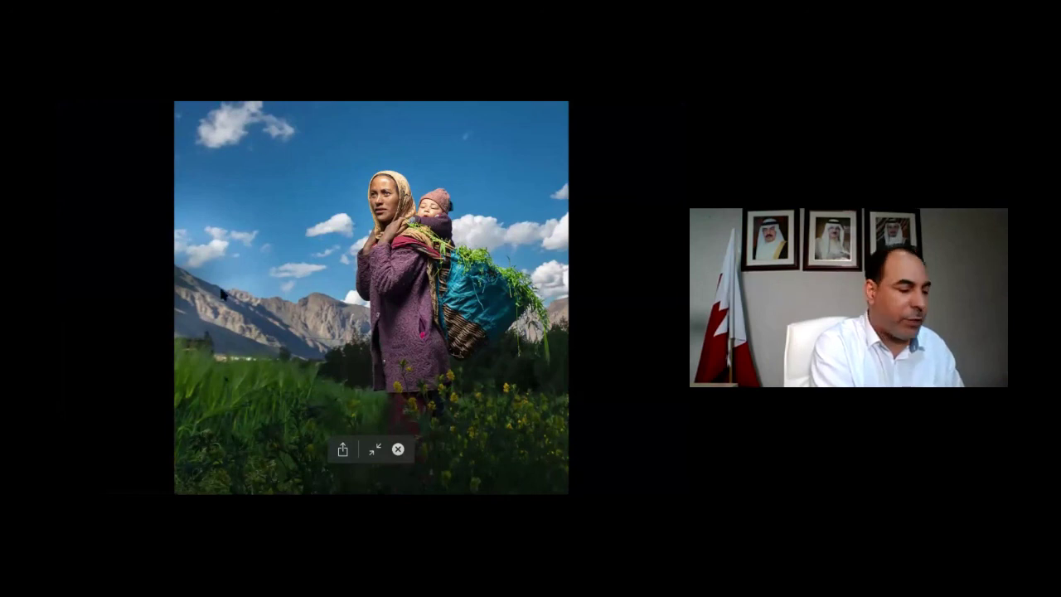
pyautogui.press('space')
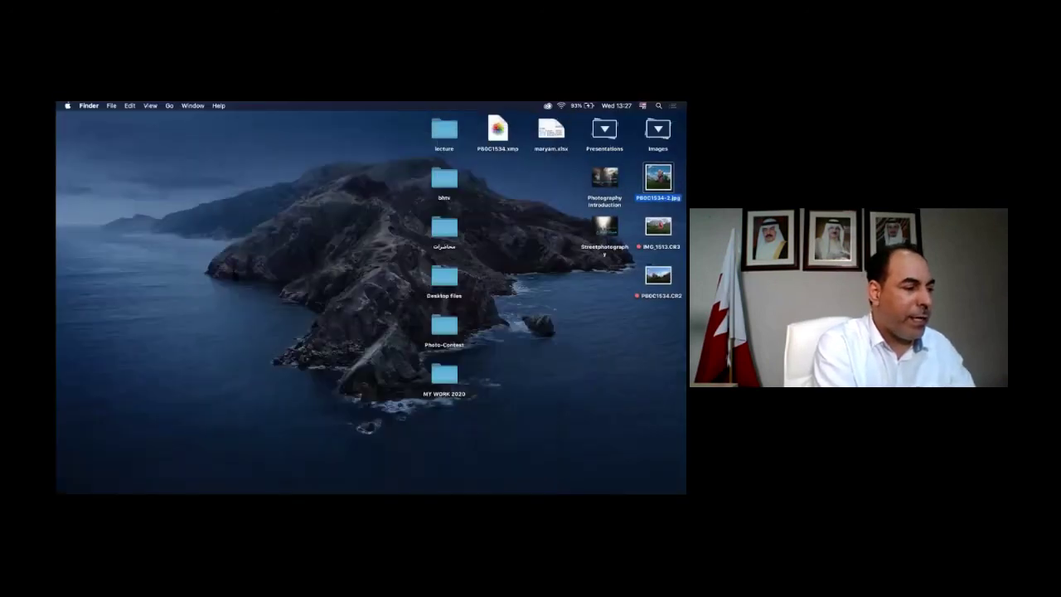
pyautogui.press('Escape')
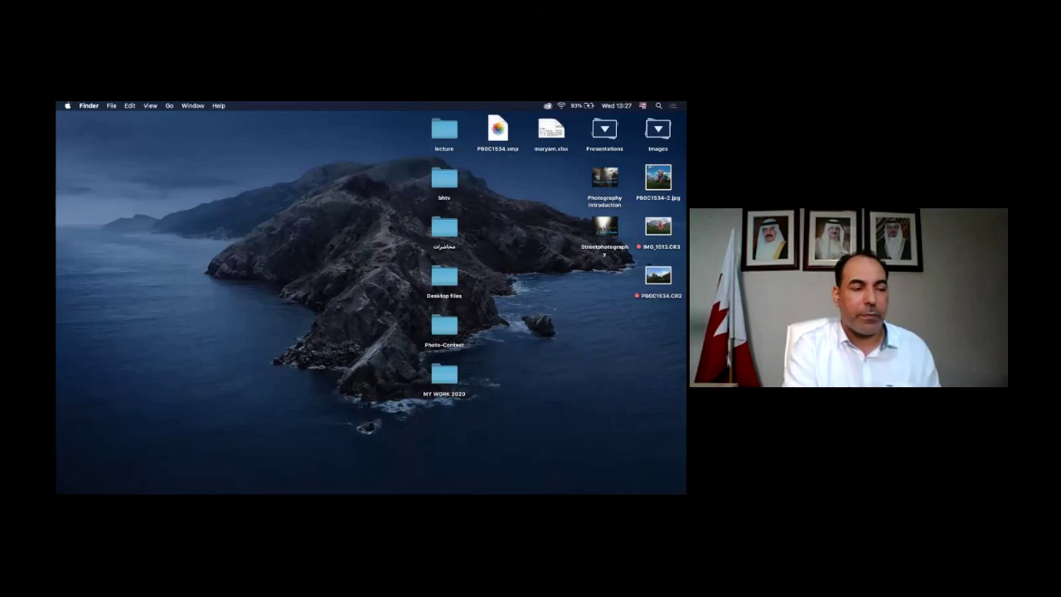